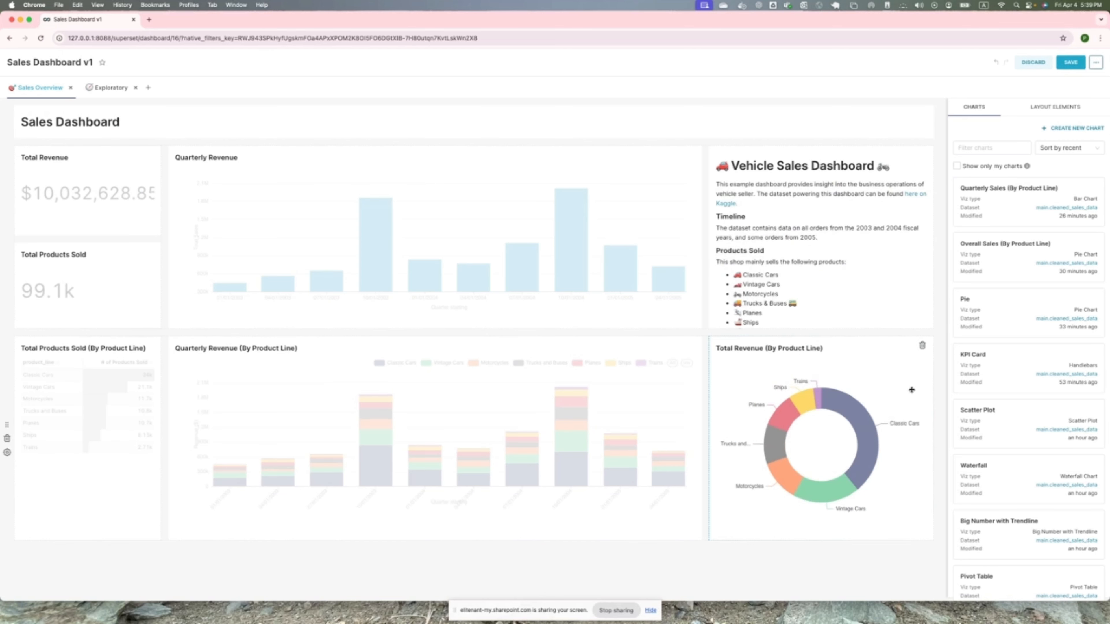
- Save the edits made to Sales Dashboard v1
click(1071, 62)
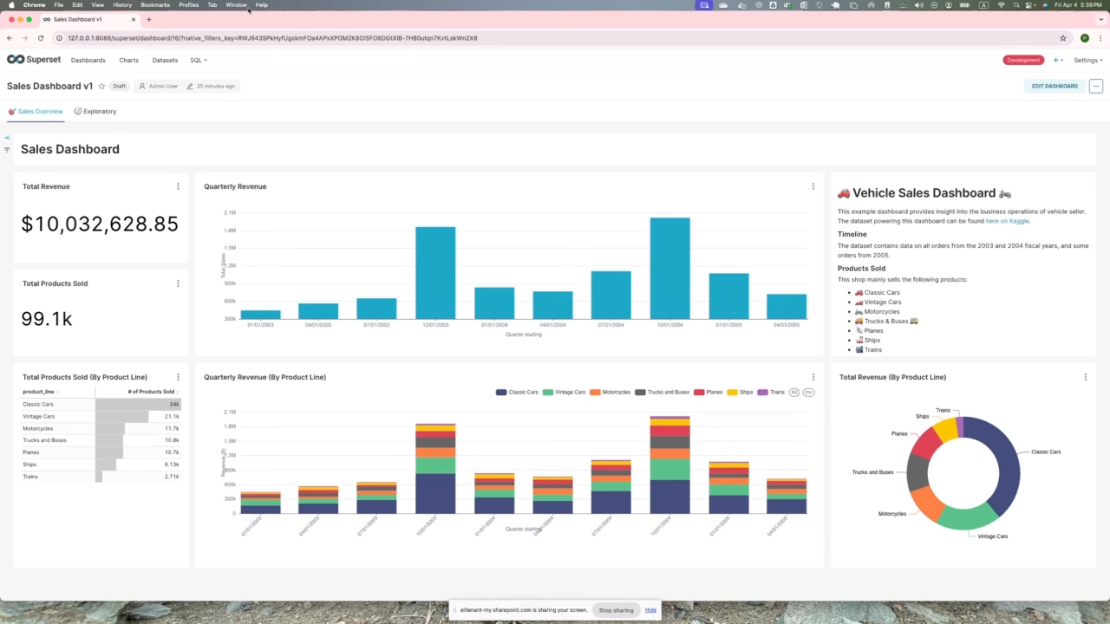
- Start a new chart and examine the chart types in each category from Correlation through Other
click(129, 60)
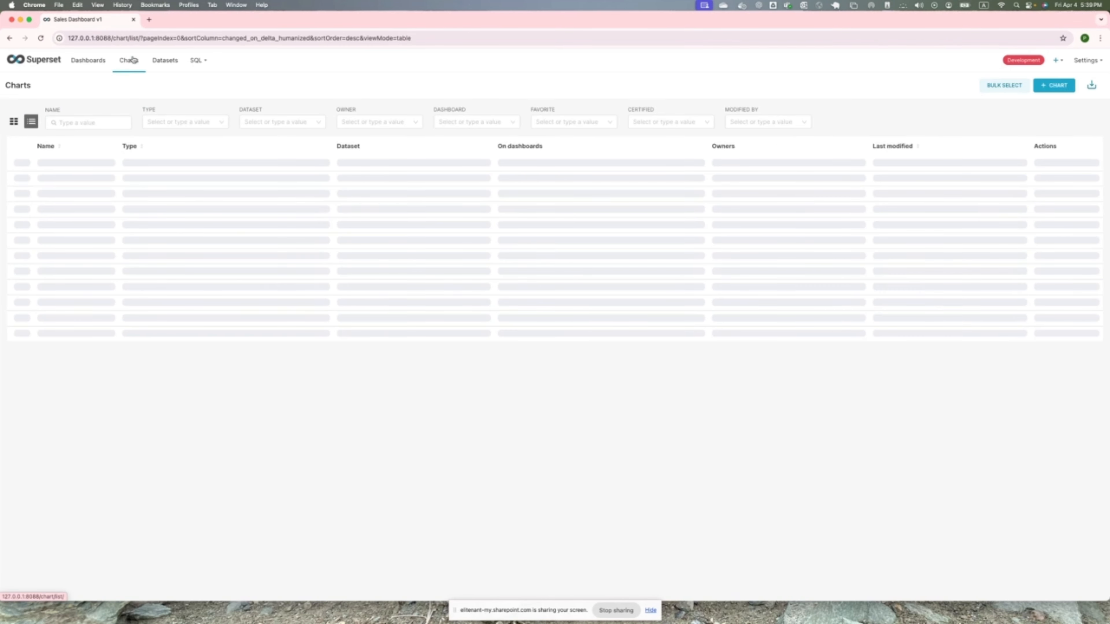
mouse_move(1057, 62)
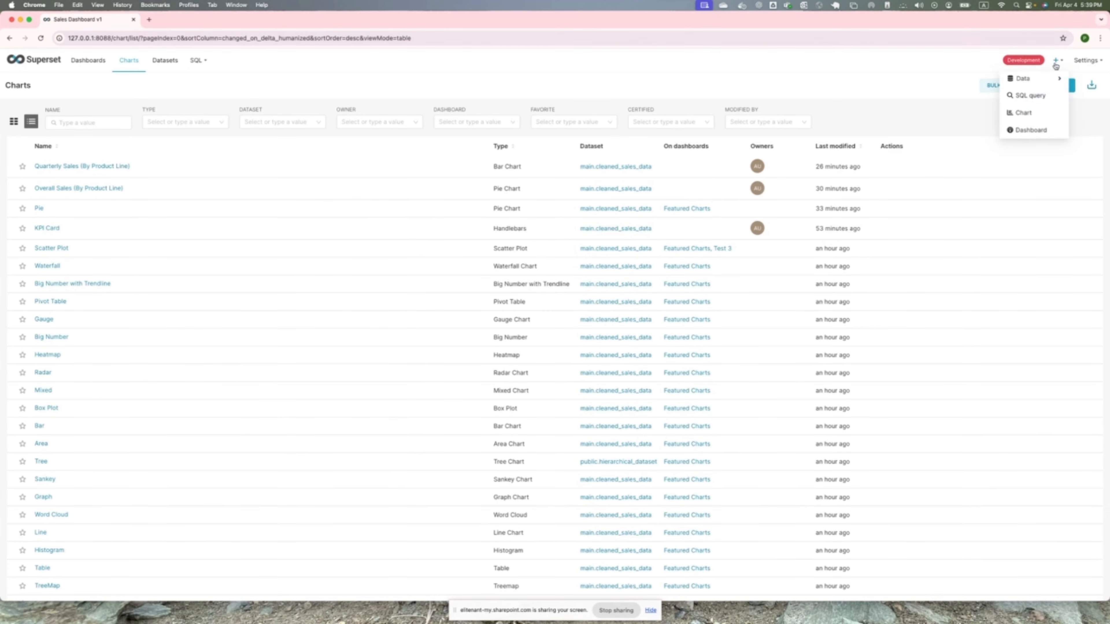
click(1020, 114)
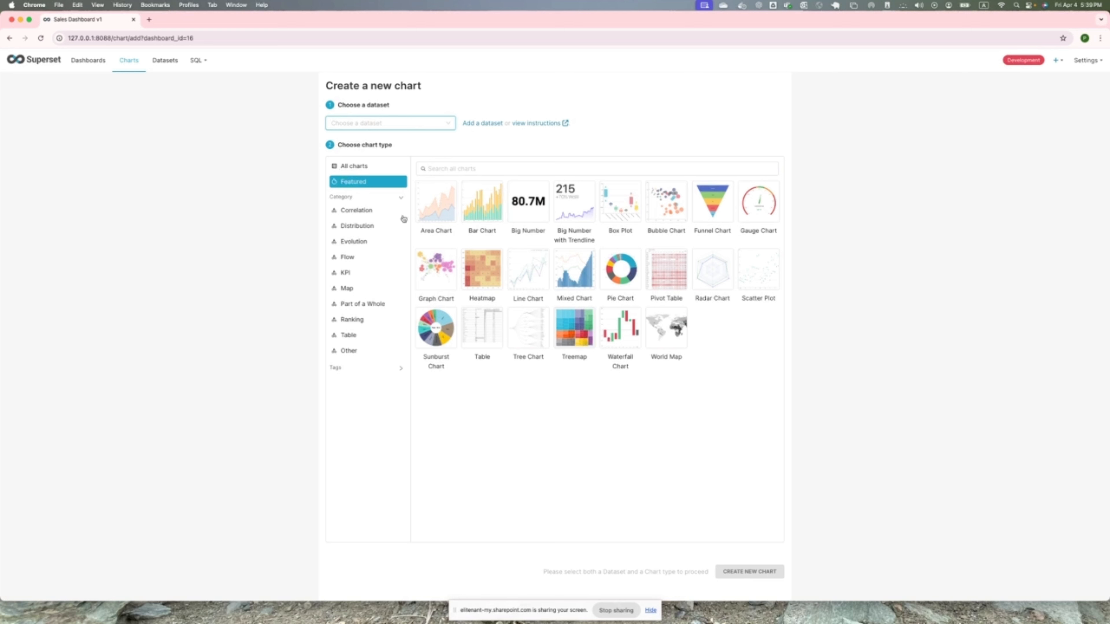
click(365, 211)
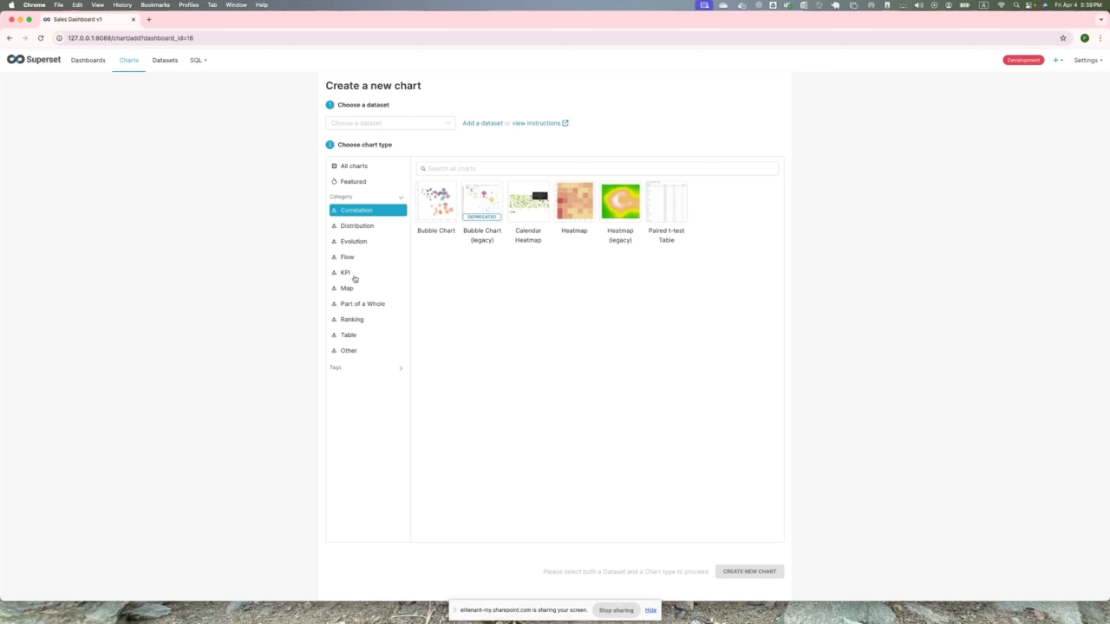
click(374, 229)
click(362, 242)
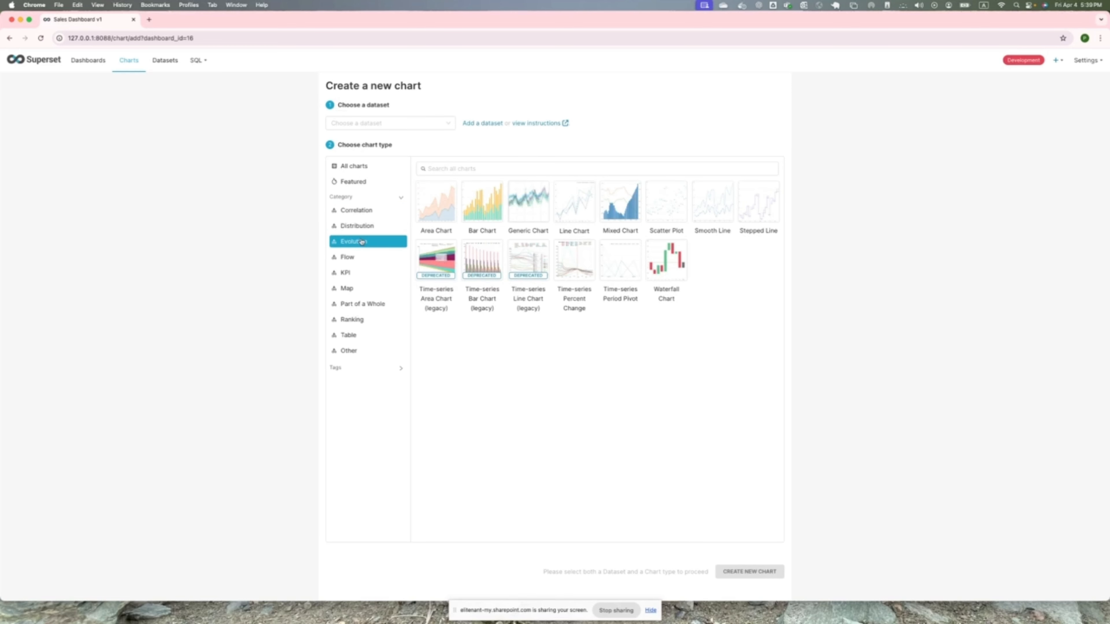
click(363, 258)
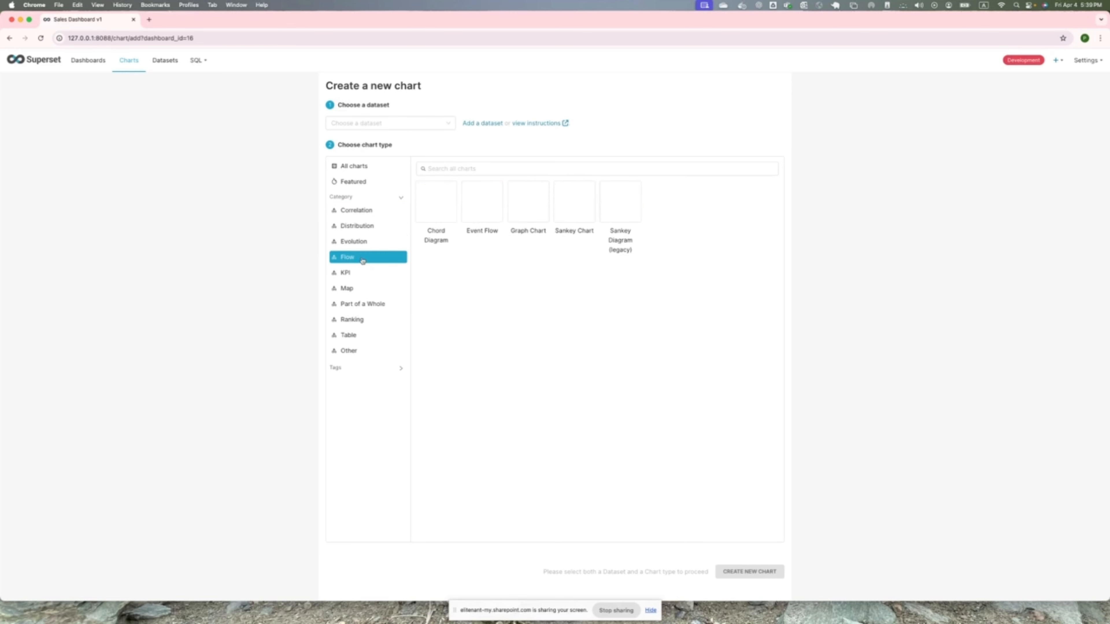
click(356, 271)
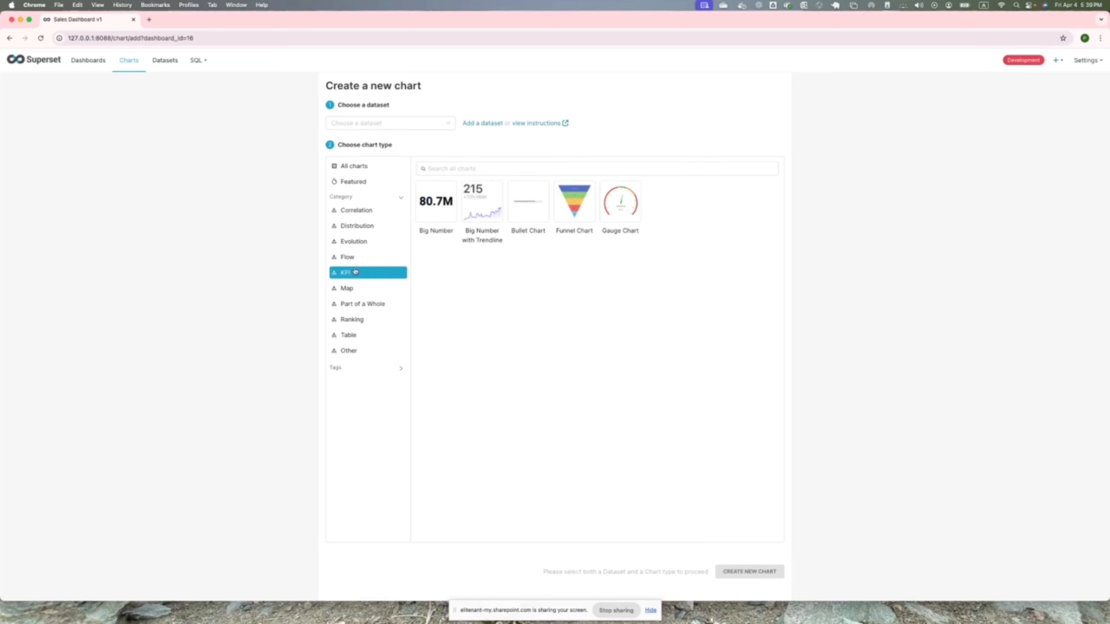
click(359, 291)
click(367, 303)
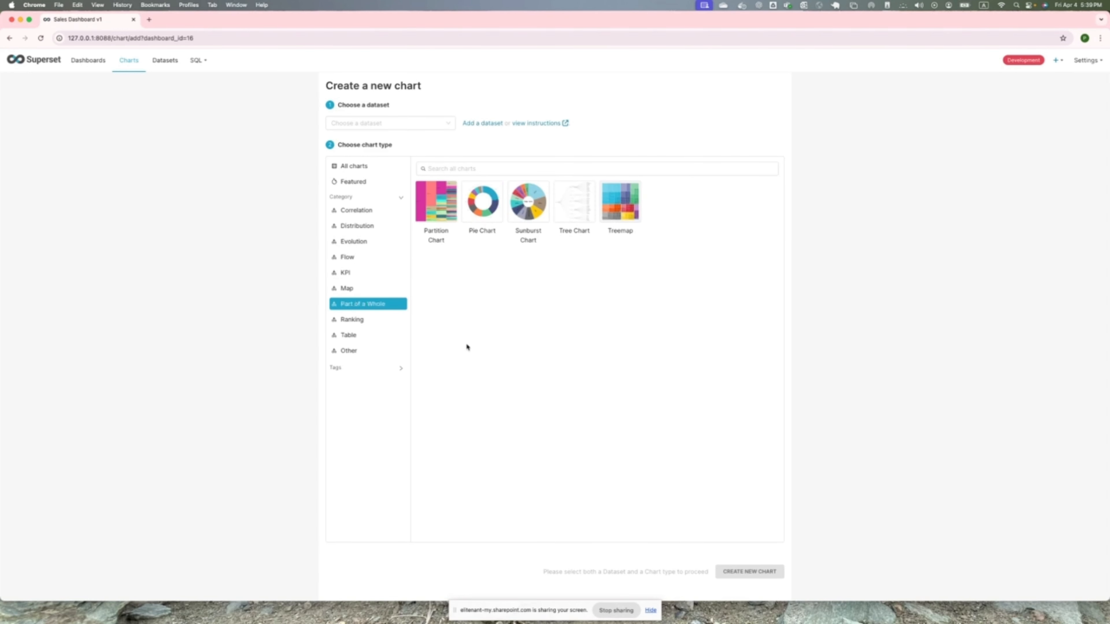
click(361, 321)
click(351, 336)
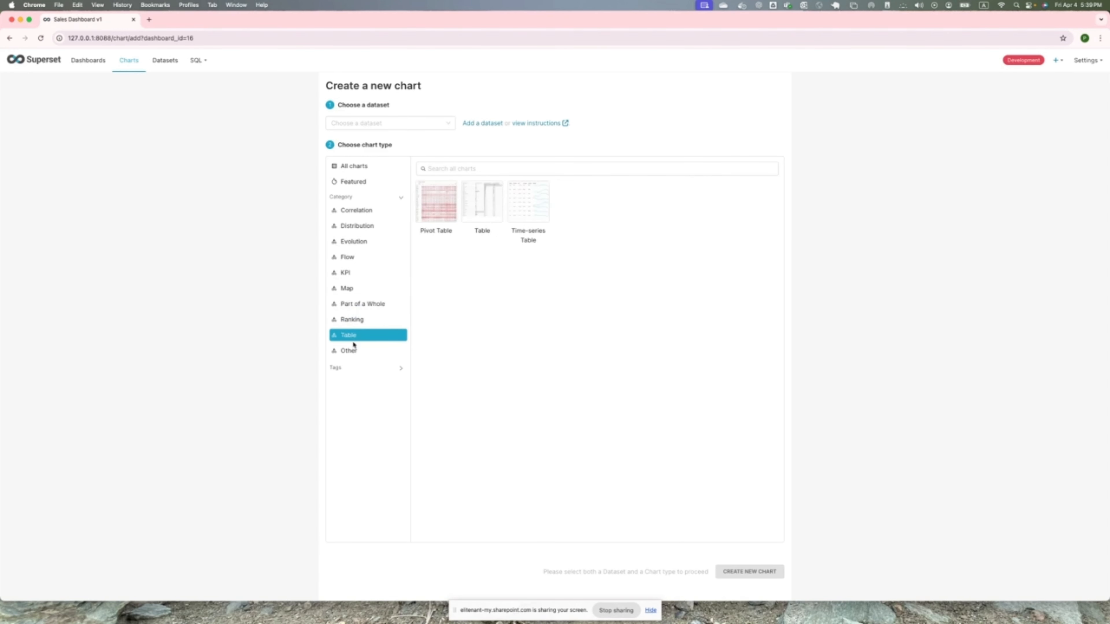
click(350, 351)
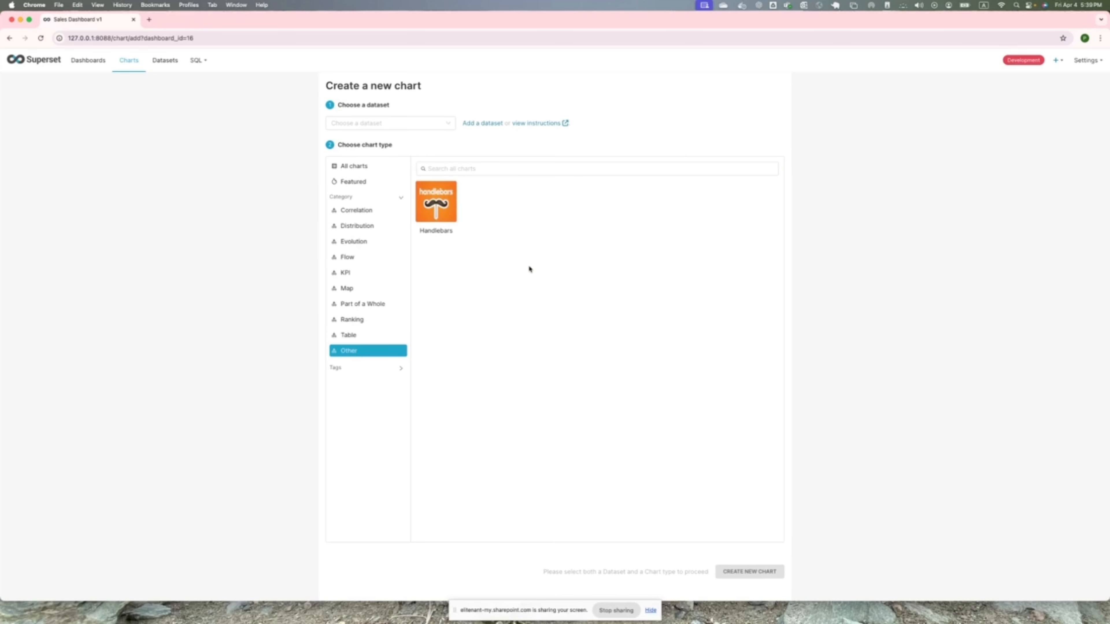
- Return to Sales Dashboard v1 and open its Total Revenue (By Product Line) chart for editing
click(89, 61)
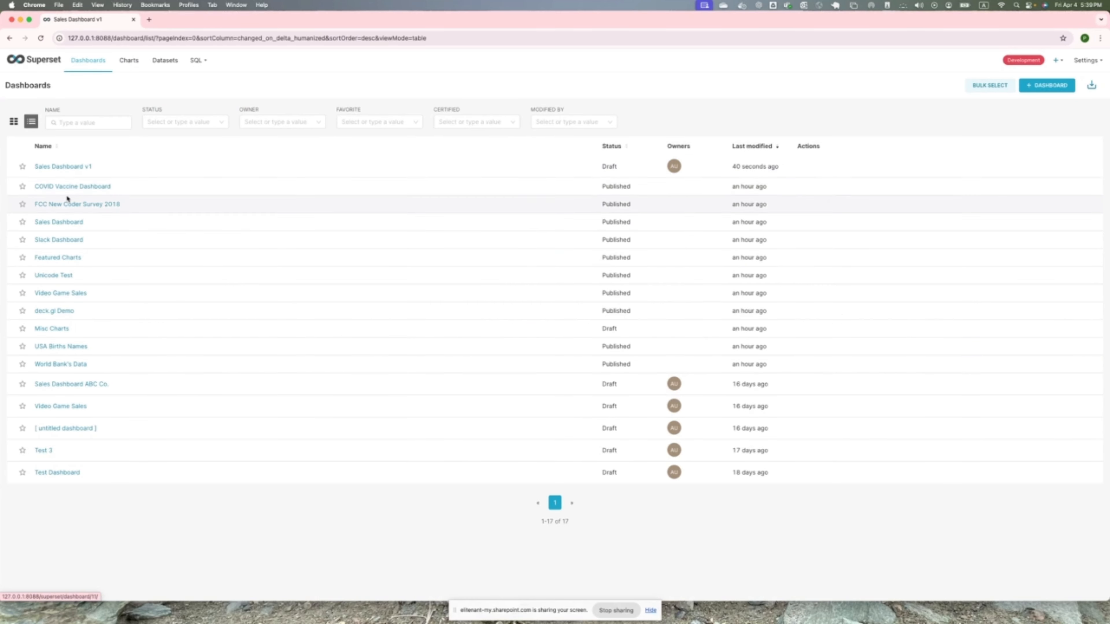
click(83, 167)
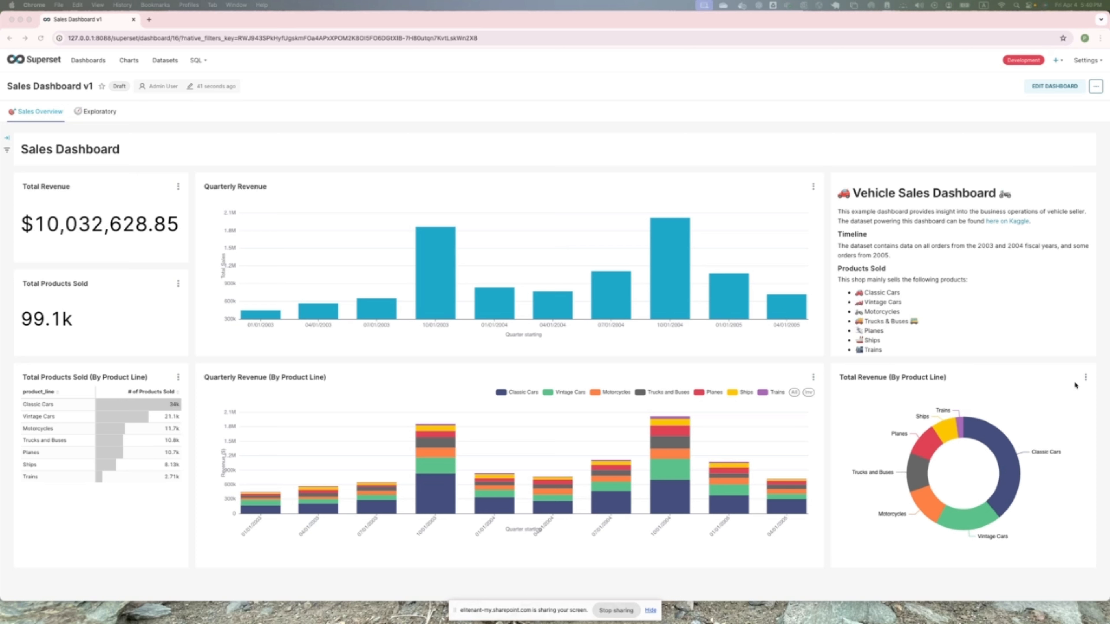
click(1087, 378)
click(1086, 379)
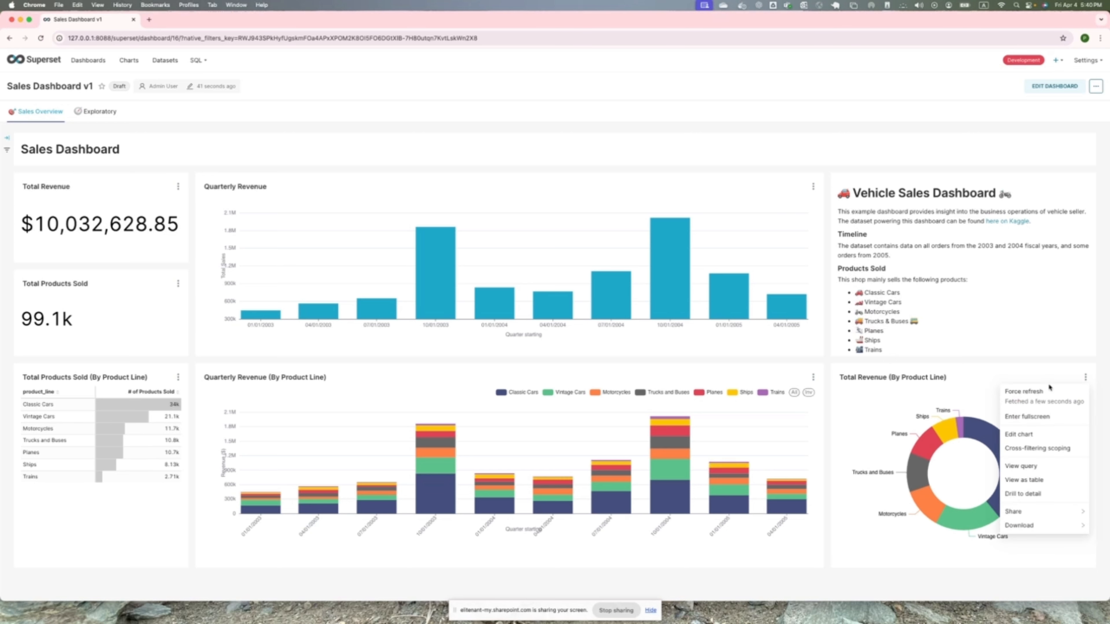
click(1028, 433)
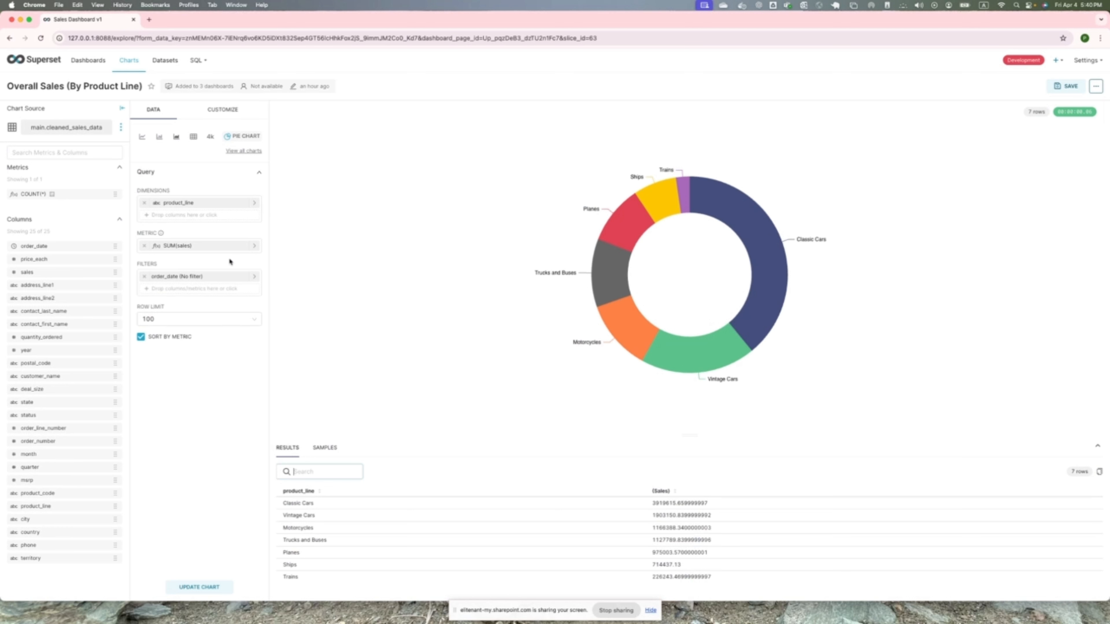
- Examine the custom SQL, simple and saved expression options for the product_line dimension
click(253, 203)
click(376, 226)
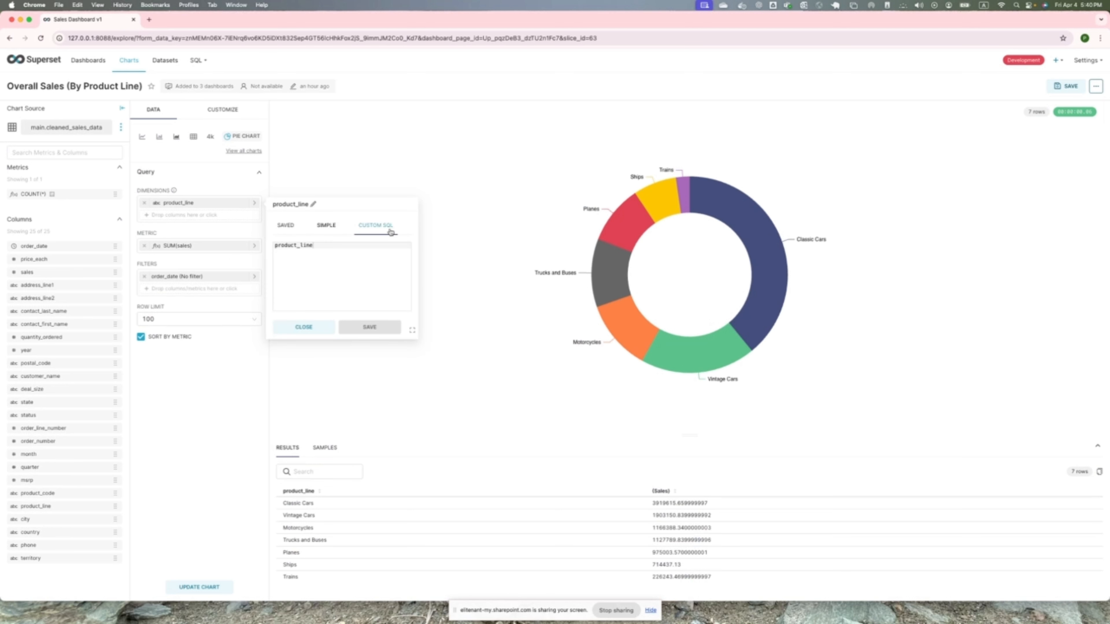
click(324, 226)
click(286, 226)
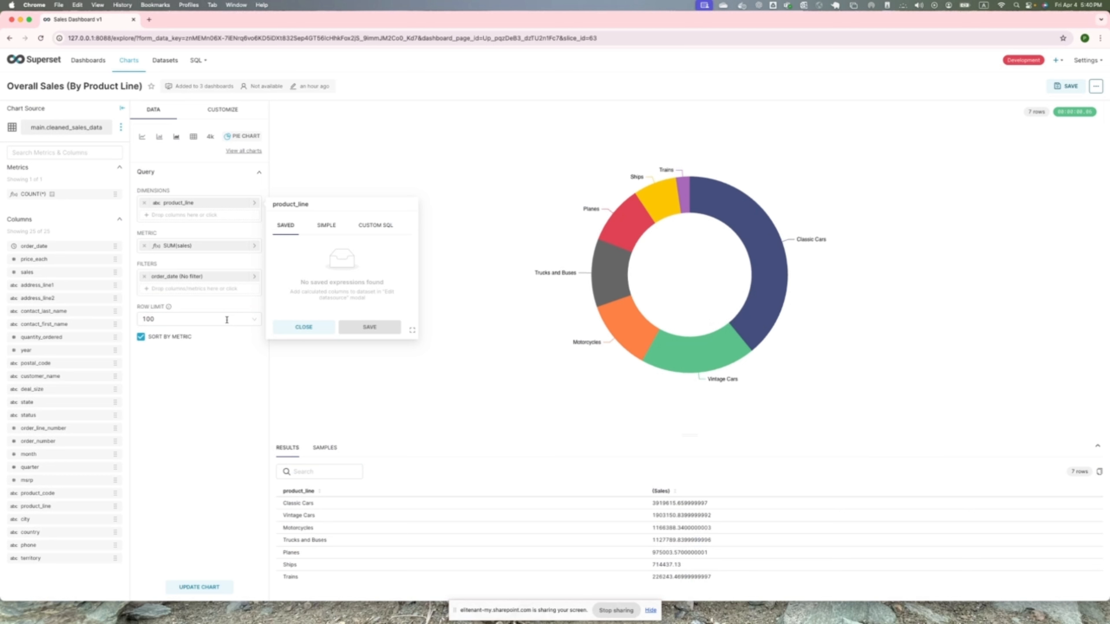
click(265, 224)
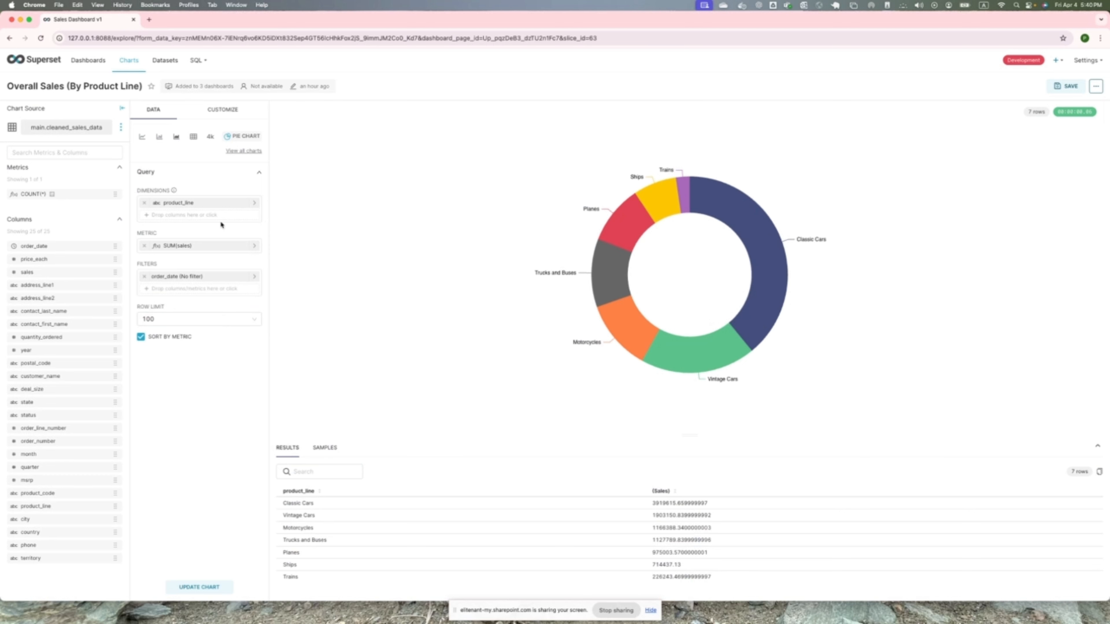
- Show the pie chart's legend with Left orientation and a margin of 50
click(223, 110)
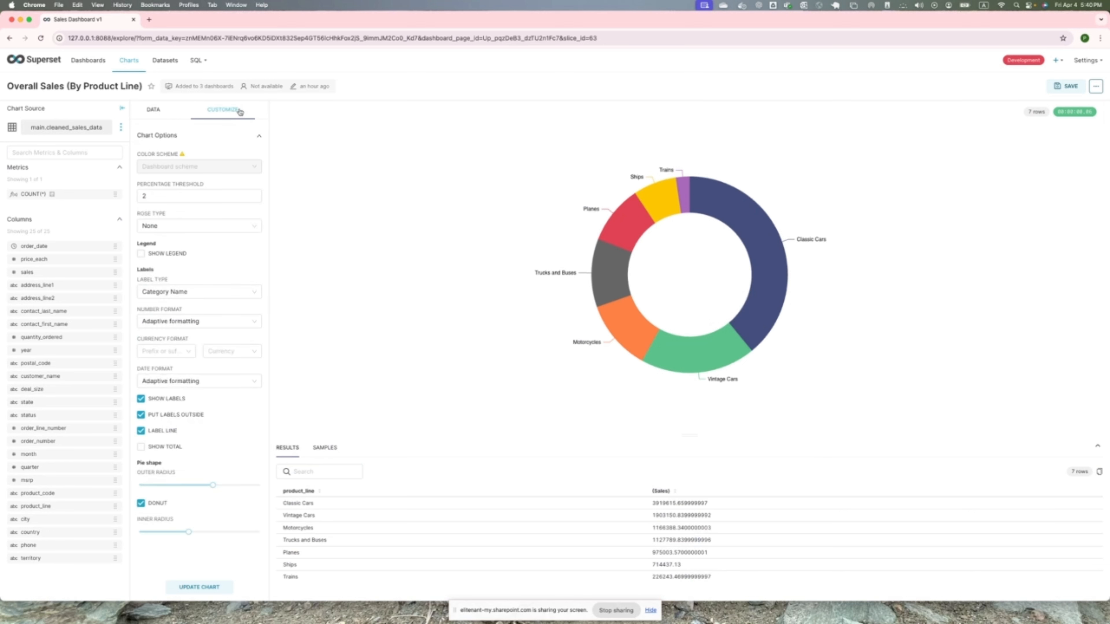
mouse_move(167, 167)
click(161, 256)
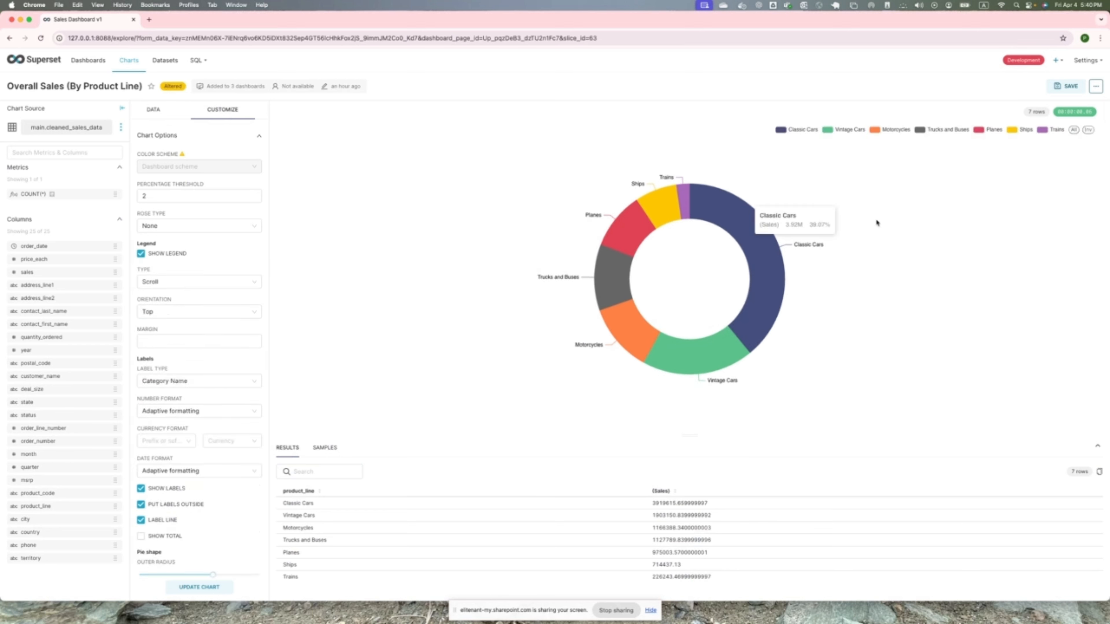
click(177, 311)
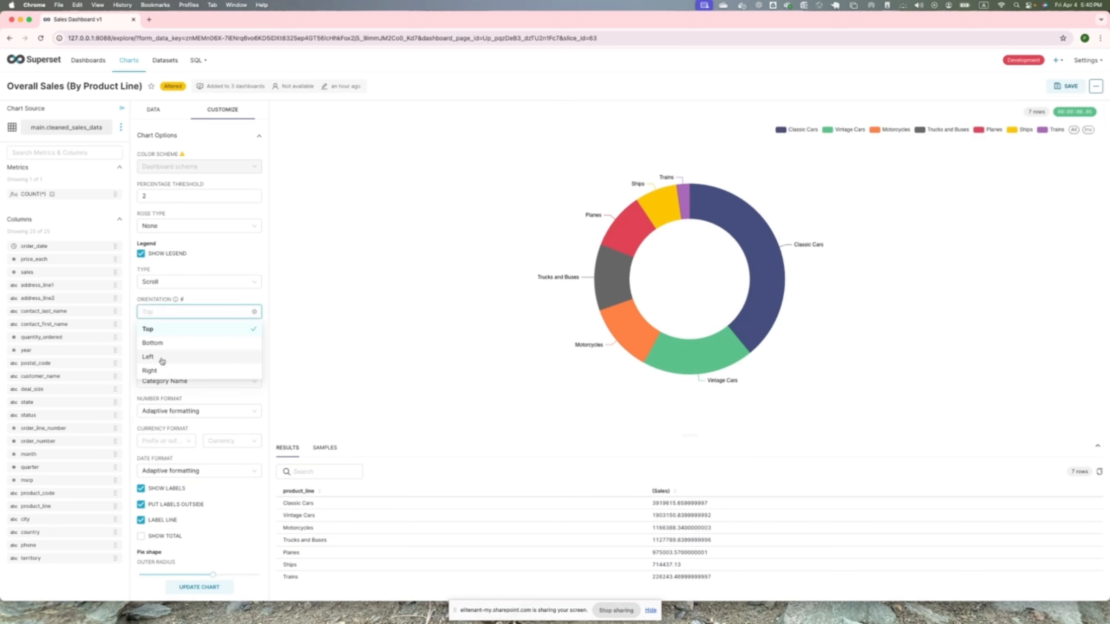
click(148, 357)
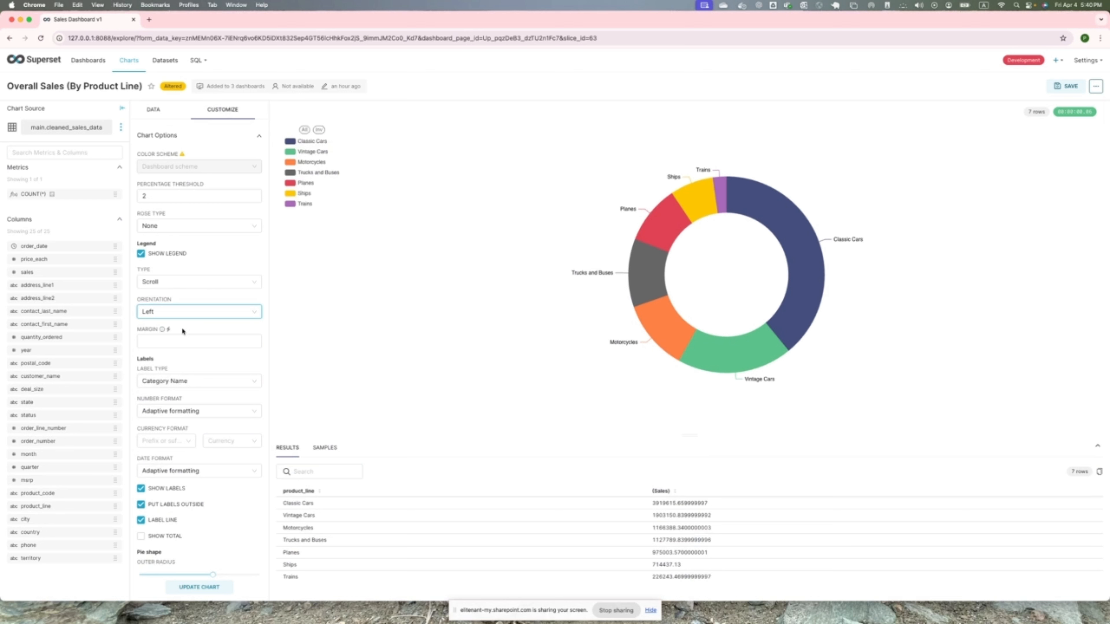
scroll(182, 331, down, 3)
click(156, 277)
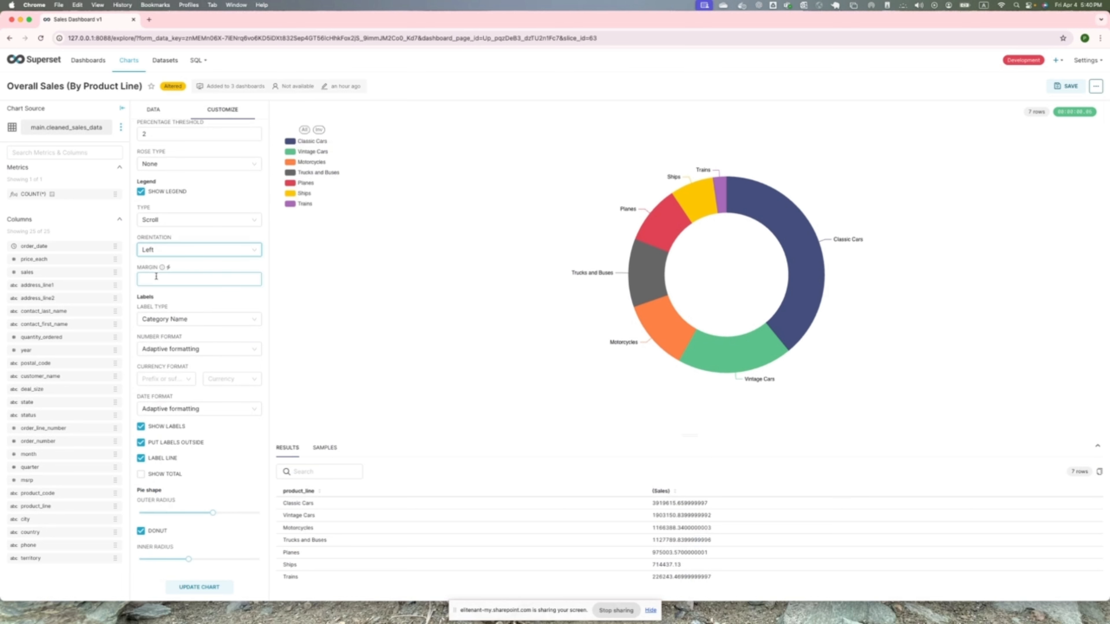
text(50)
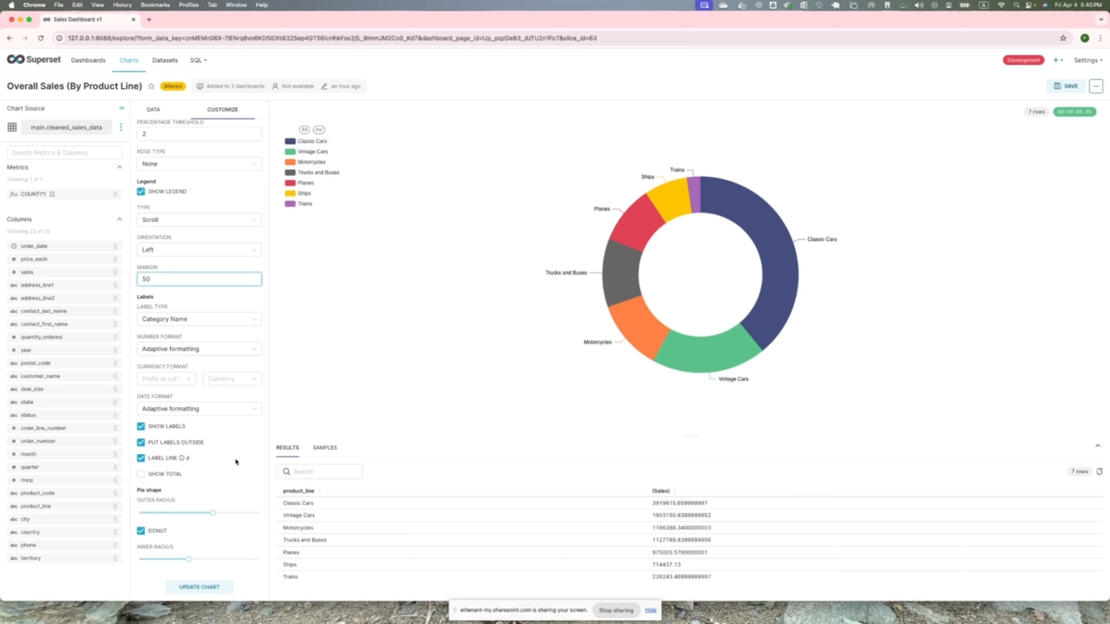
- Try toggling the total, the labels and their outside placement, and turn off the label lines while keeping labels shown outside
click(140, 475)
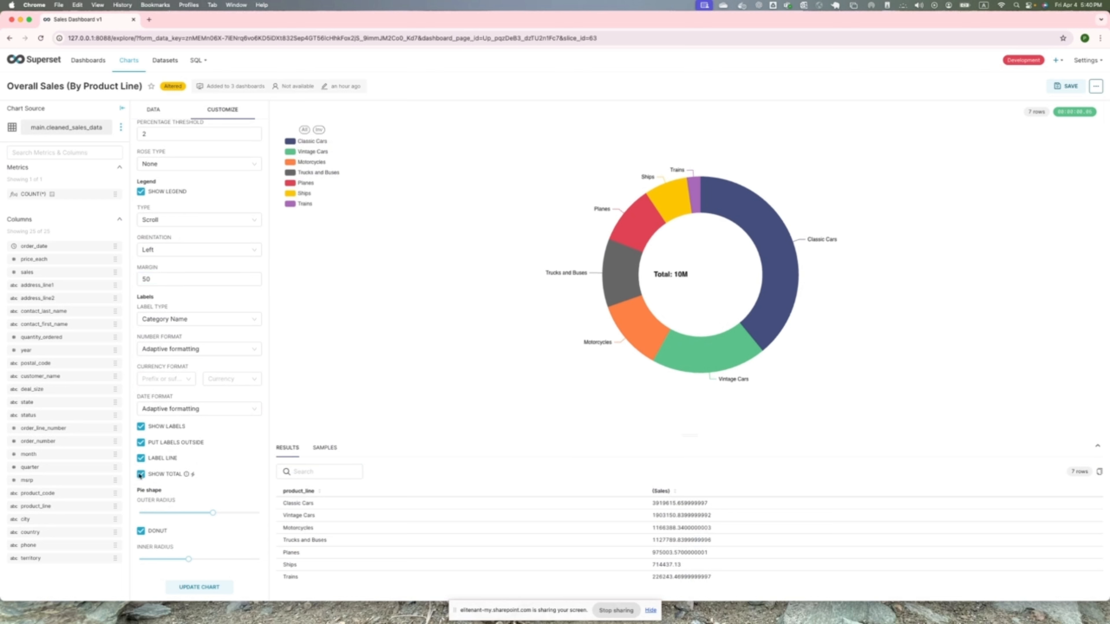
click(140, 474)
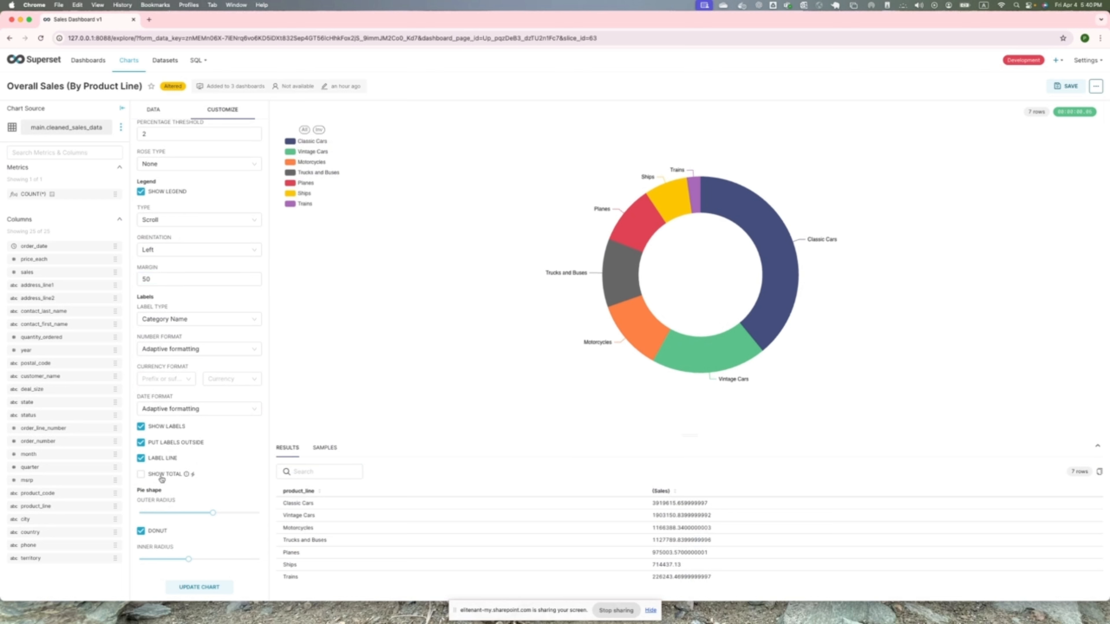
click(140, 428)
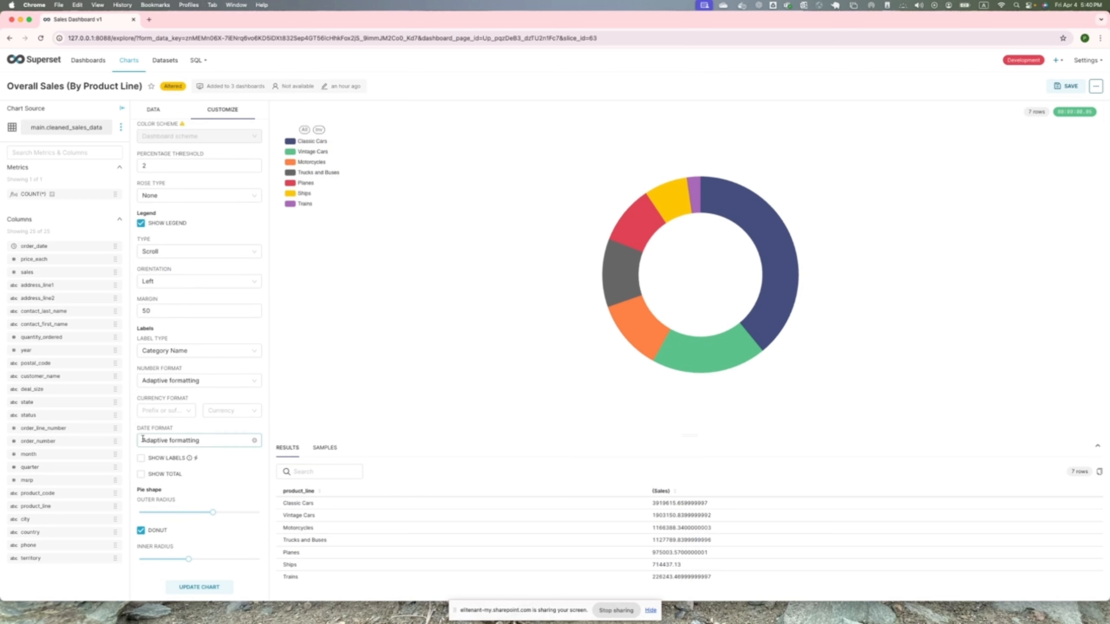
click(141, 458)
scroll(208, 494, down, 2)
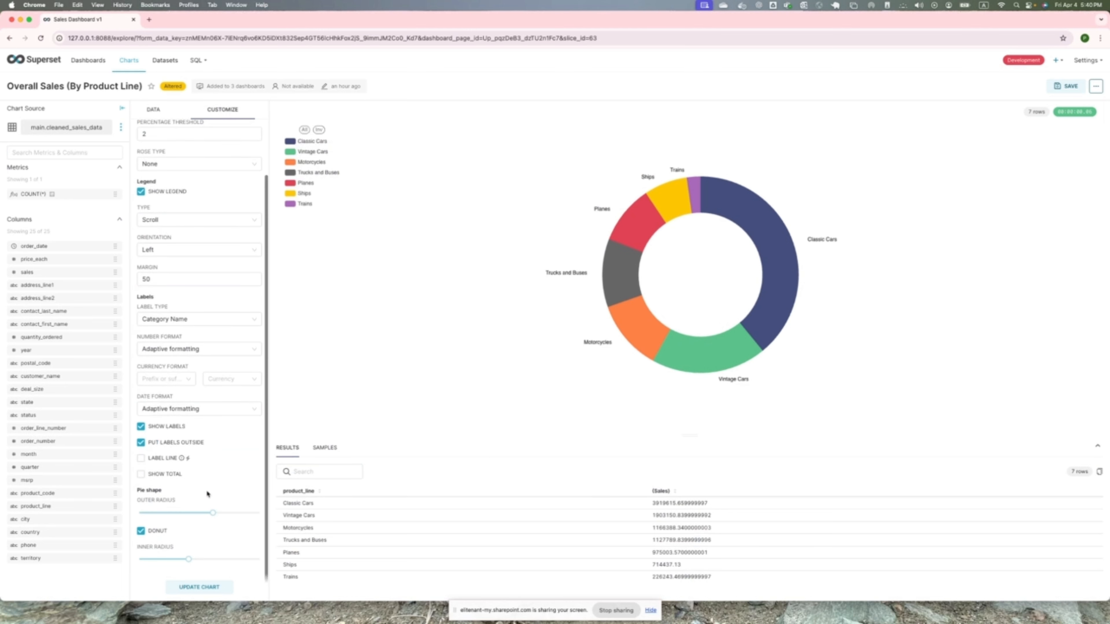
click(140, 443)
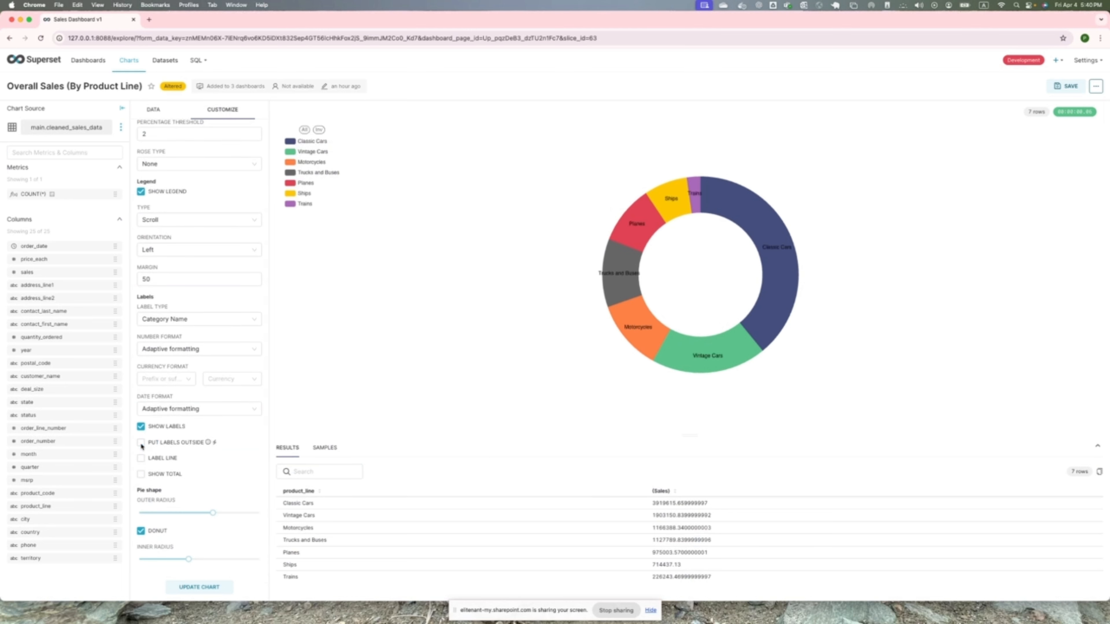
click(141, 442)
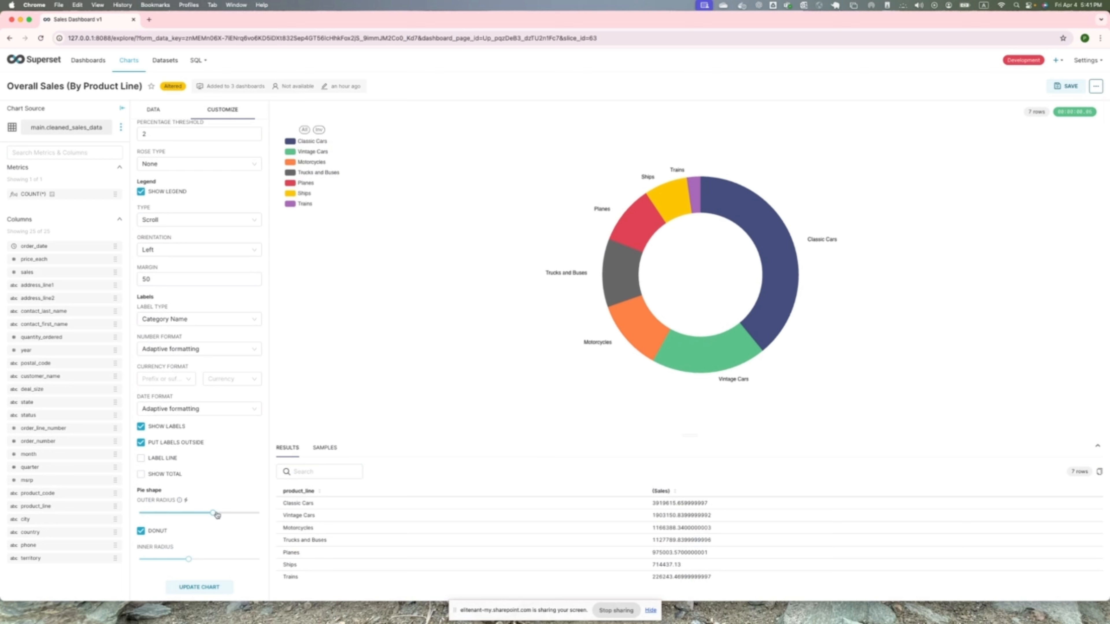
- Set the donut's outer radius to 59 and reduce its inner radius to thicken the ring
mouse_move(214, 513)
mouse_down()
mouse_move(170, 513)
mouse_move(205, 512)
mouse_up()
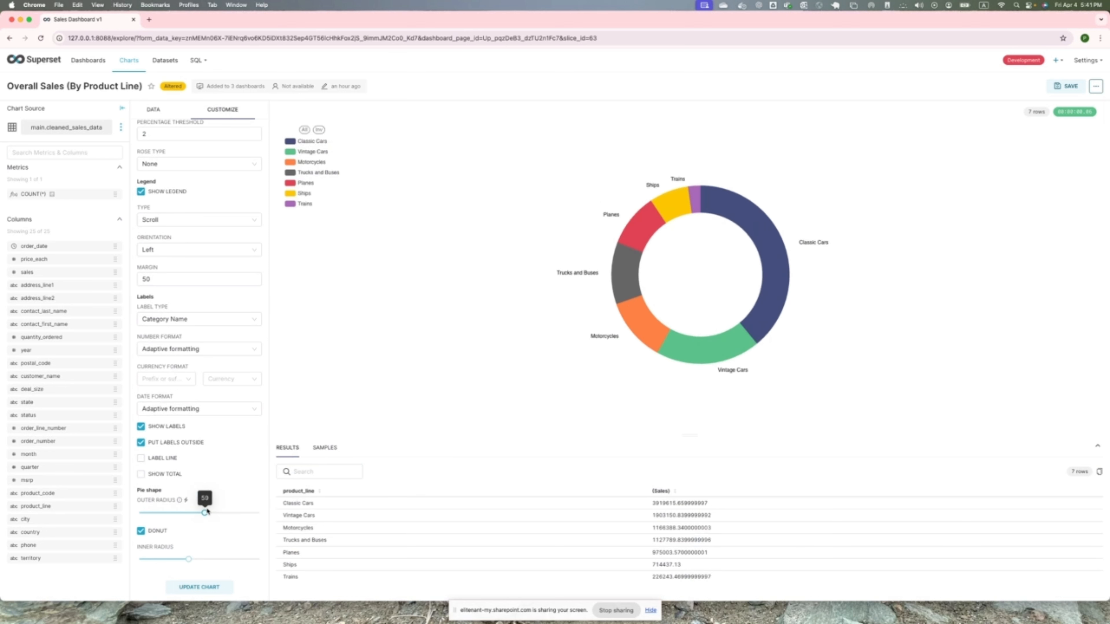
drag(189, 559, 169, 560)
- Check the legend type choices, keep Scroll, and set the pie chart's rose type to Radius
scroll(251, 464, up, 2)
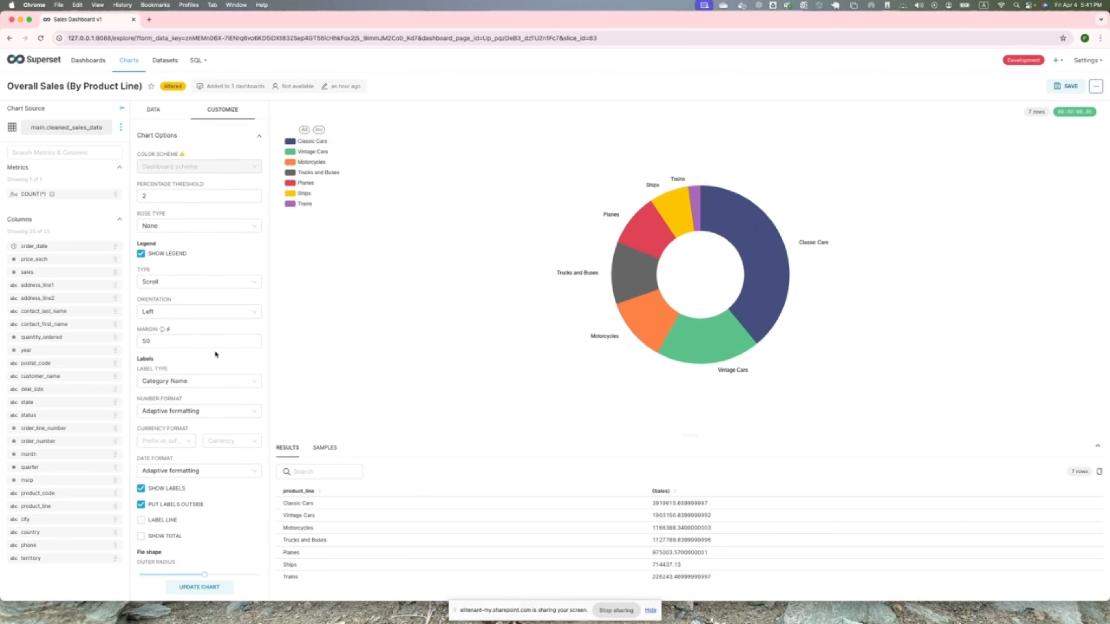
click(183, 282)
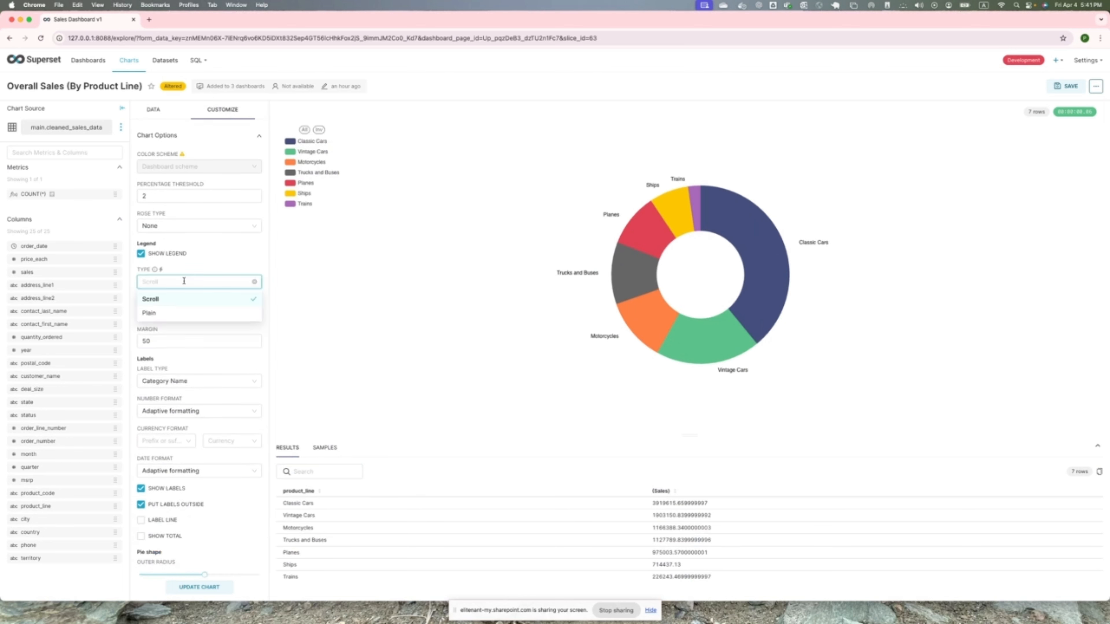
click(184, 282)
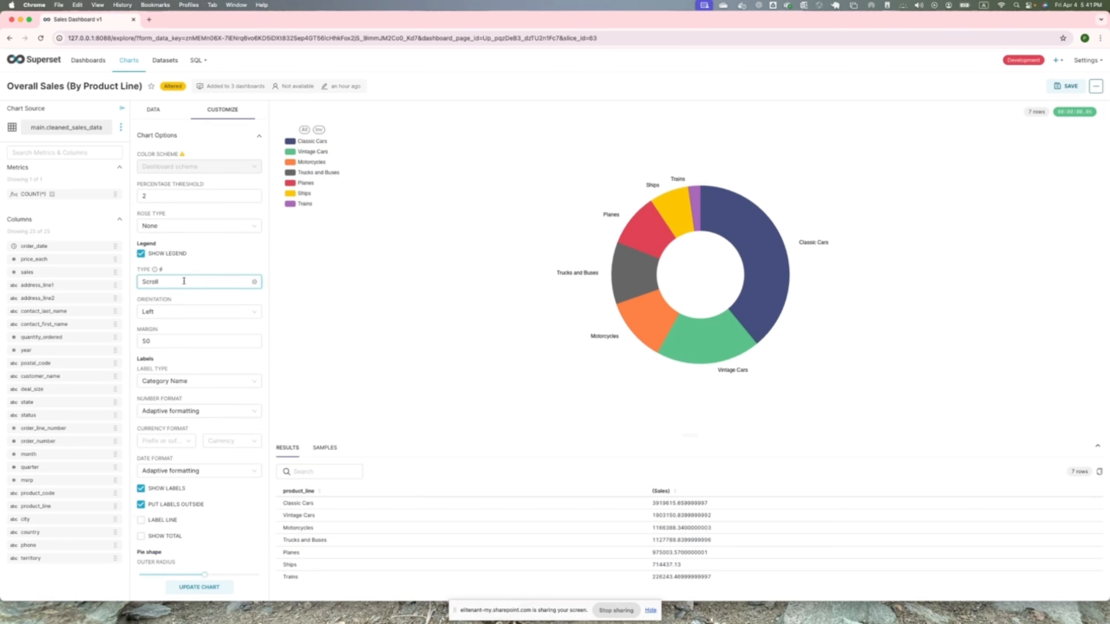
click(181, 227)
click(167, 258)
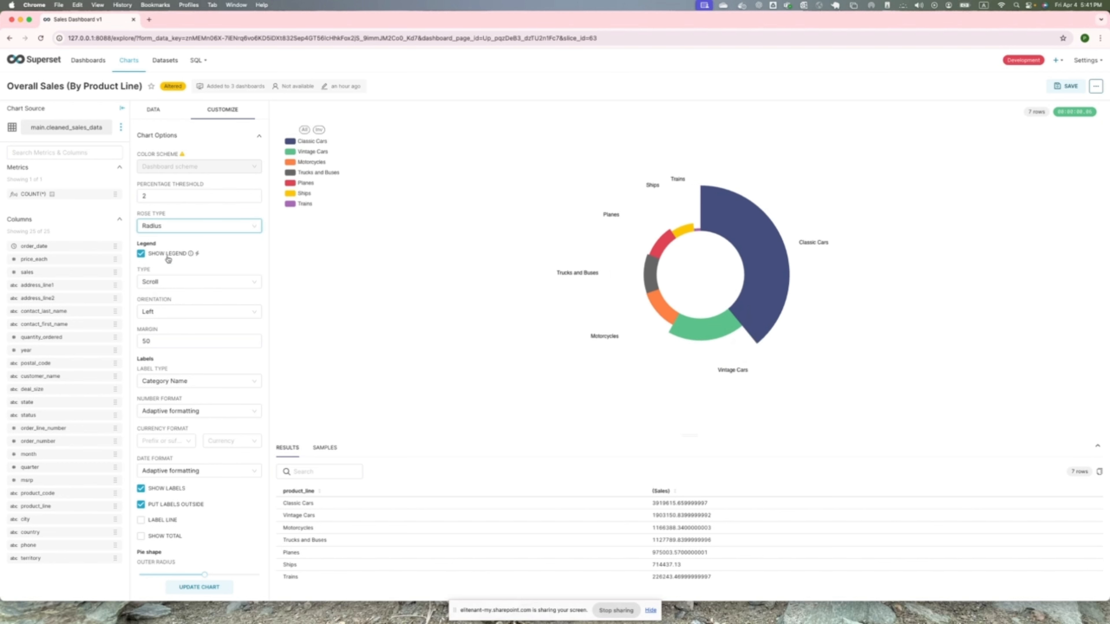
scroll(199, 516, down, 3)
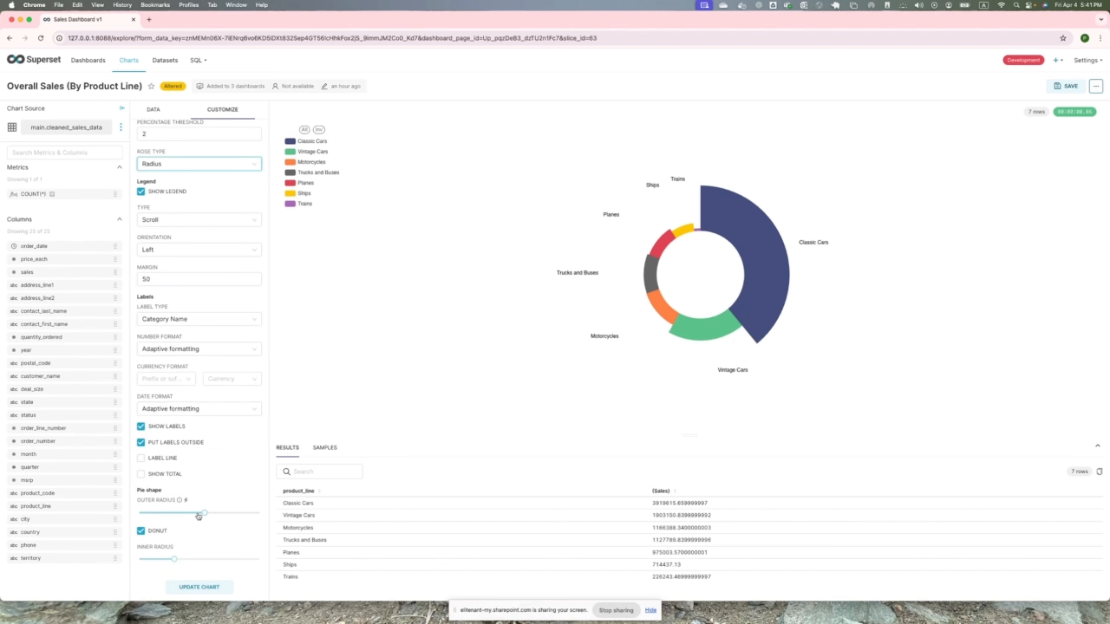
- Enlarge the donut's outer and inner radii, and save it as a new Overall Sales (By Product Line) chart in Sales Dashboard v1
mouse_move(198, 517)
mouse_down()
mouse_move(173, 514)
mouse_move(205, 513)
mouse_up()
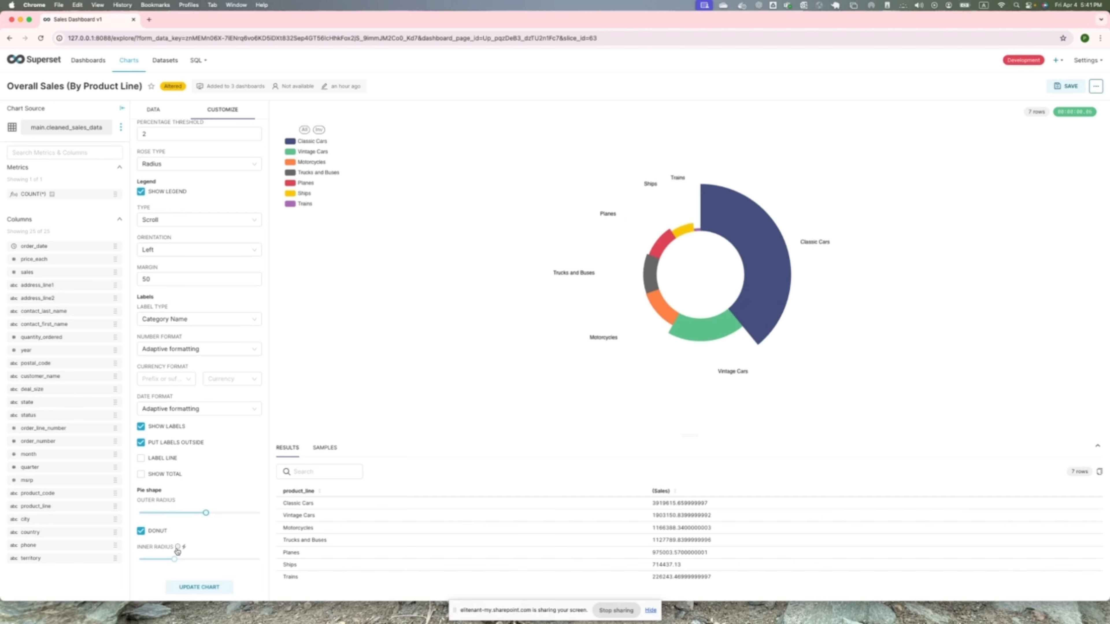
drag(175, 559, 188, 562)
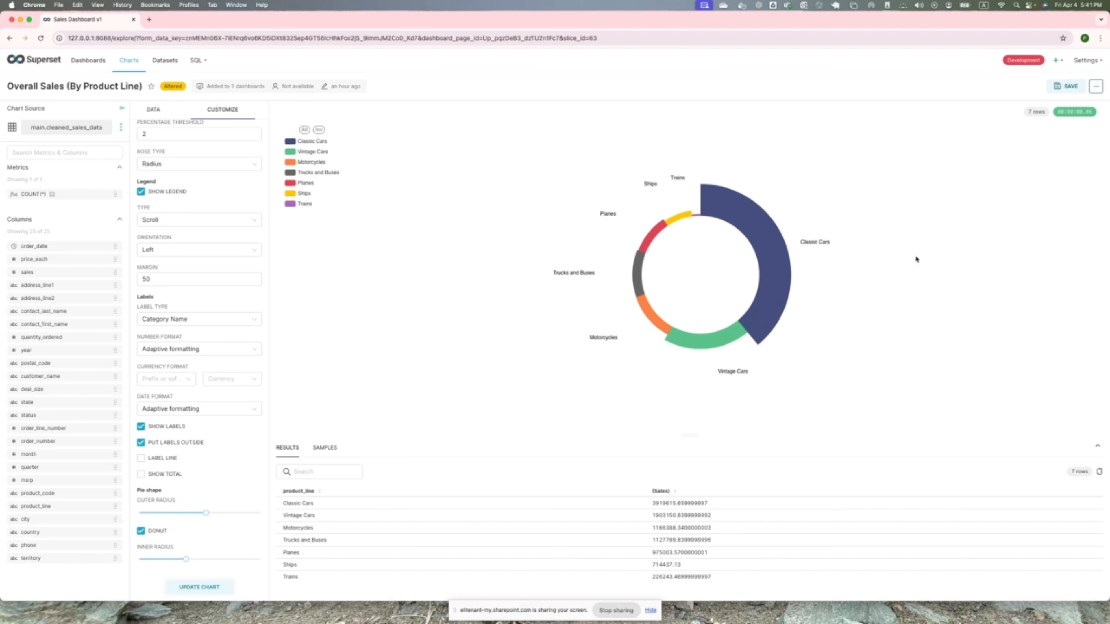
click(1069, 87)
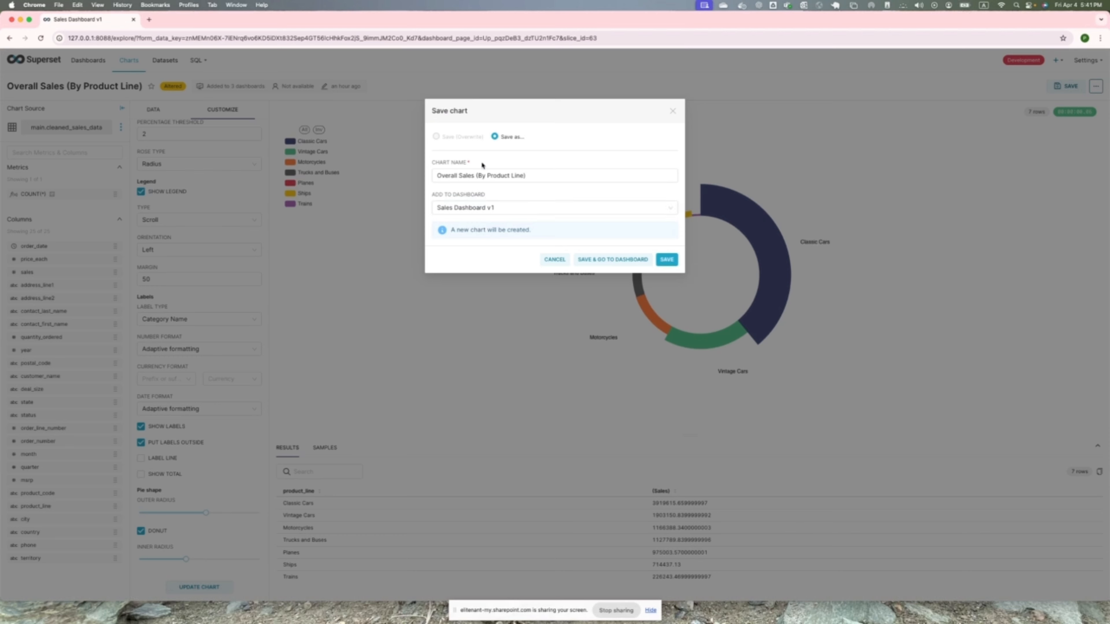
click(625, 261)
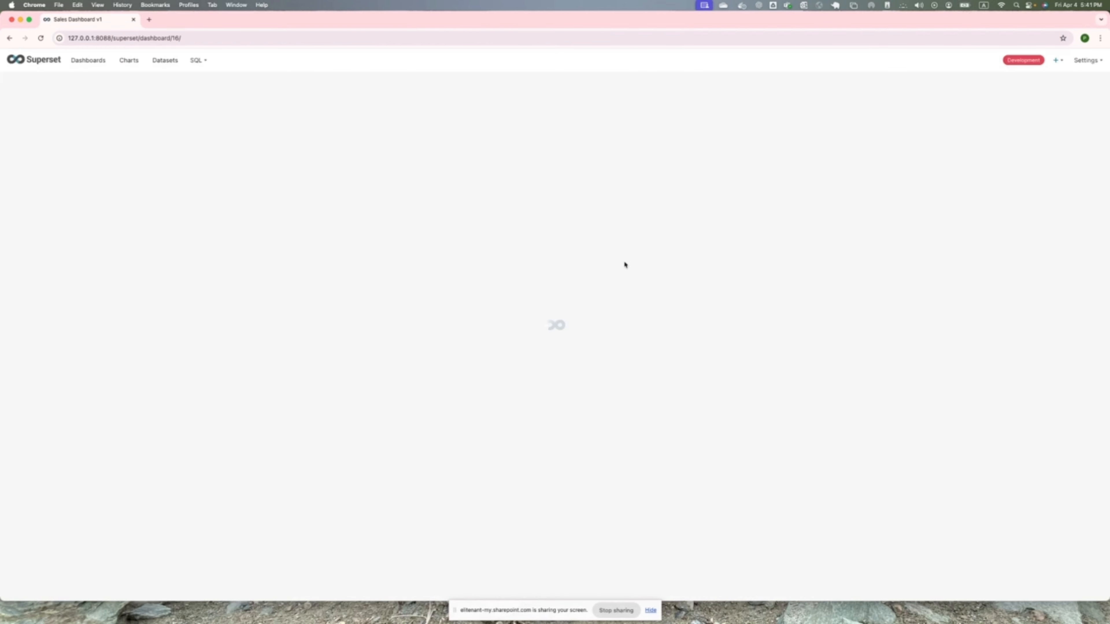
scroll(355, 490, down, 4)
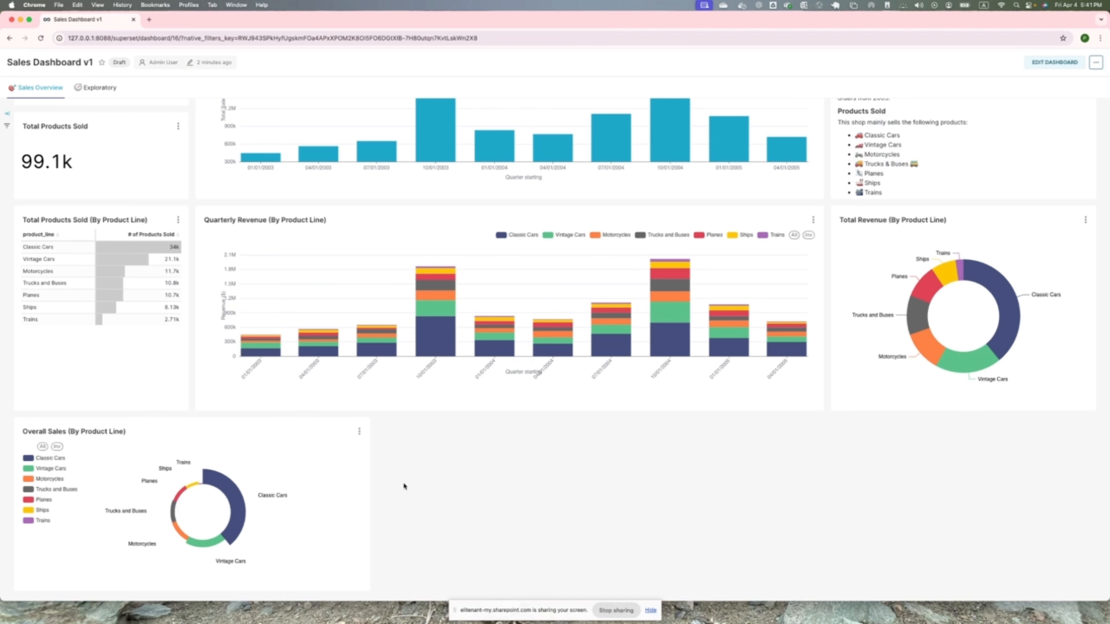
- Open the dashboard's Quarterly Revenue (By Product Line) chart for editing
scroll(528, 475, up, 1)
scroll(527, 475, up, 2)
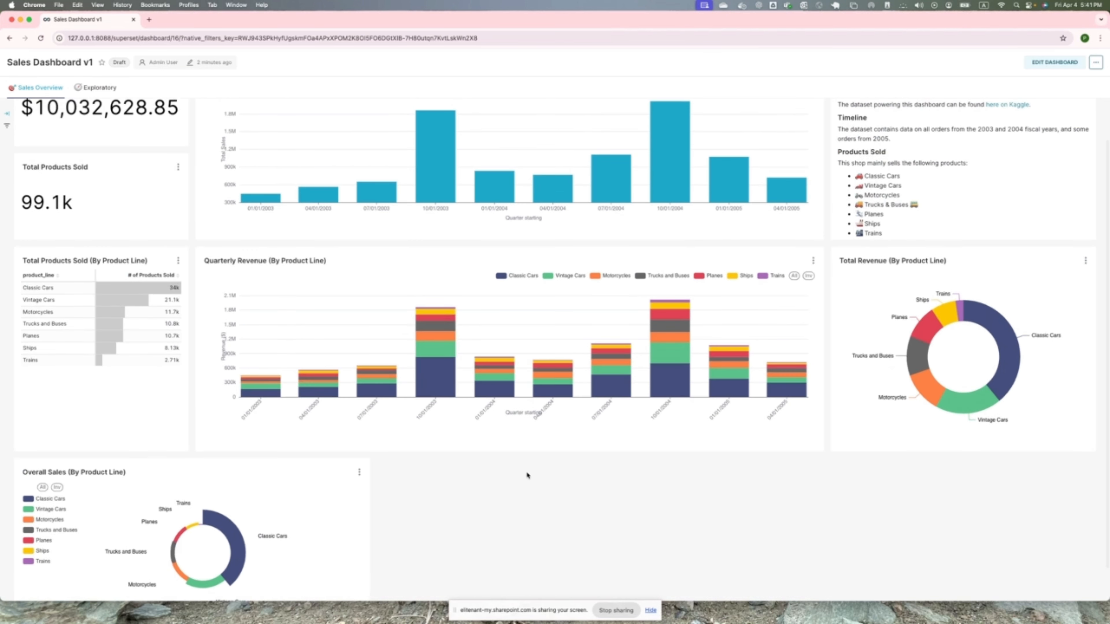
click(813, 262)
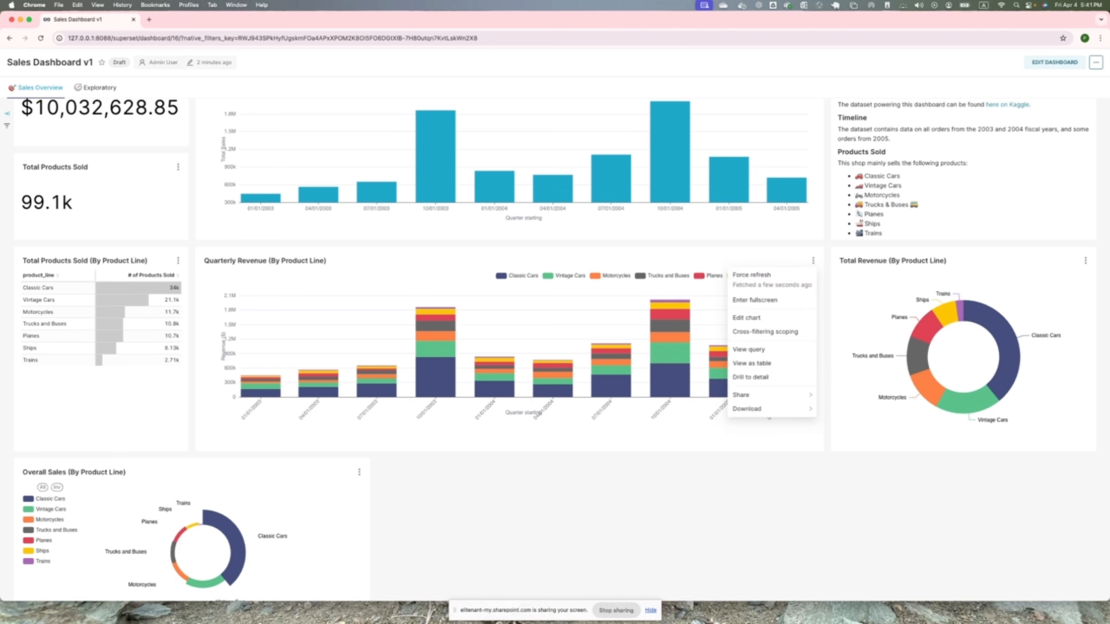
click(754, 315)
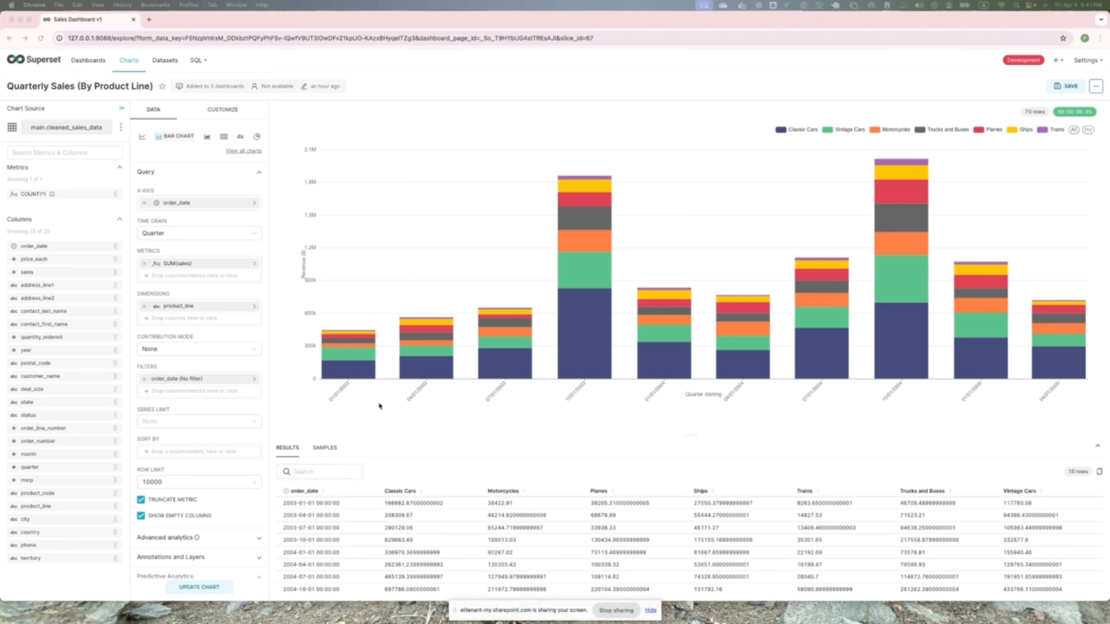
- Try the Horizontal bar orientation in the chart's customization options and switch back to Vertical
click(215, 110)
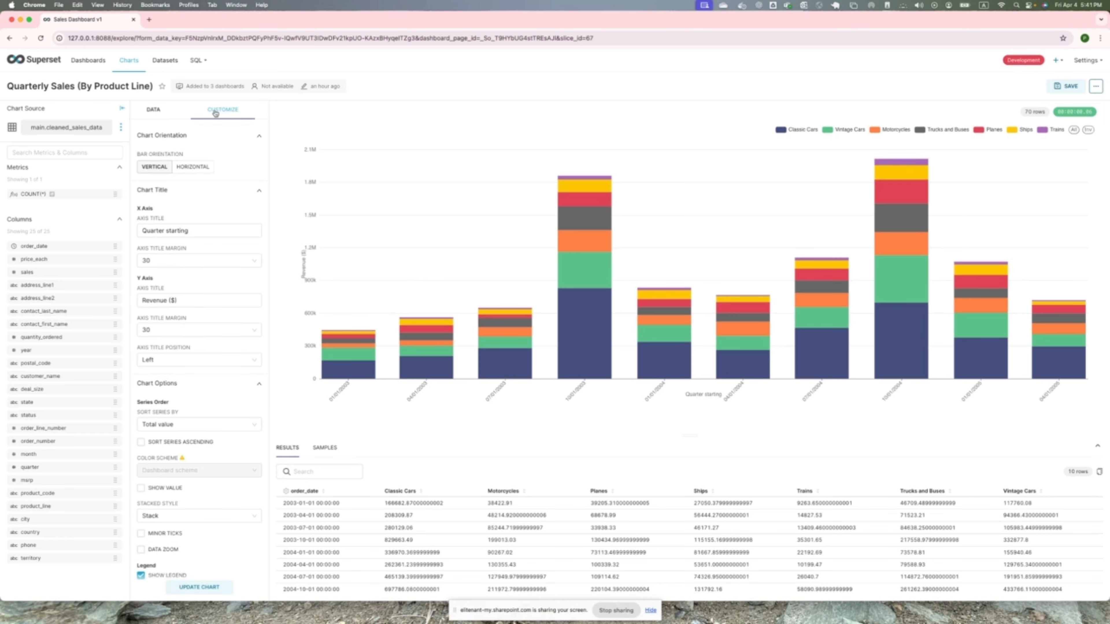
click(201, 169)
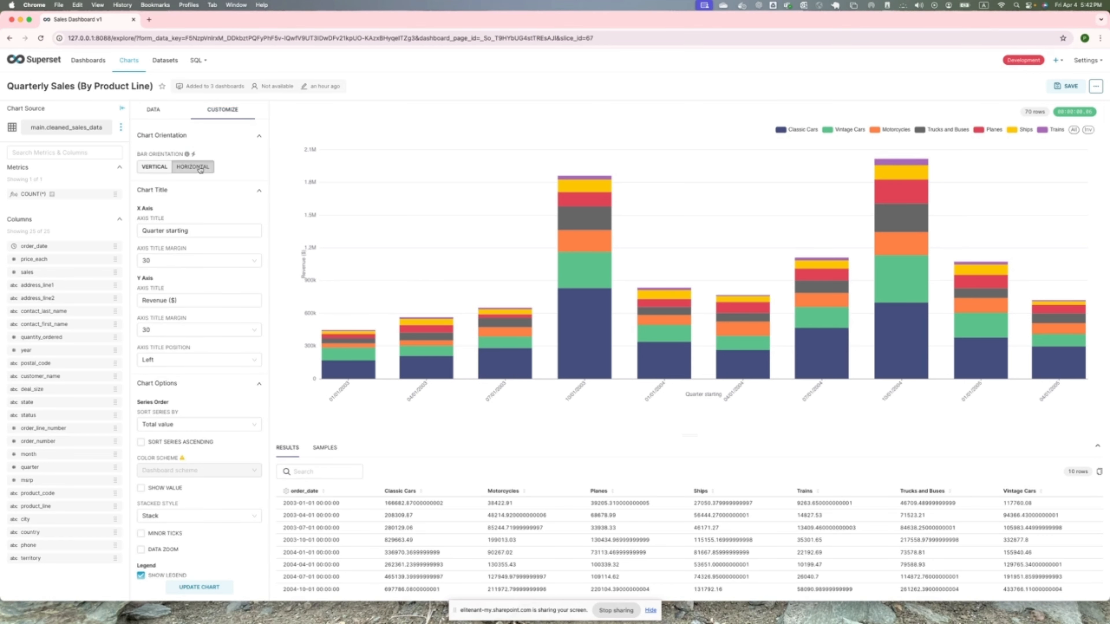
click(153, 166)
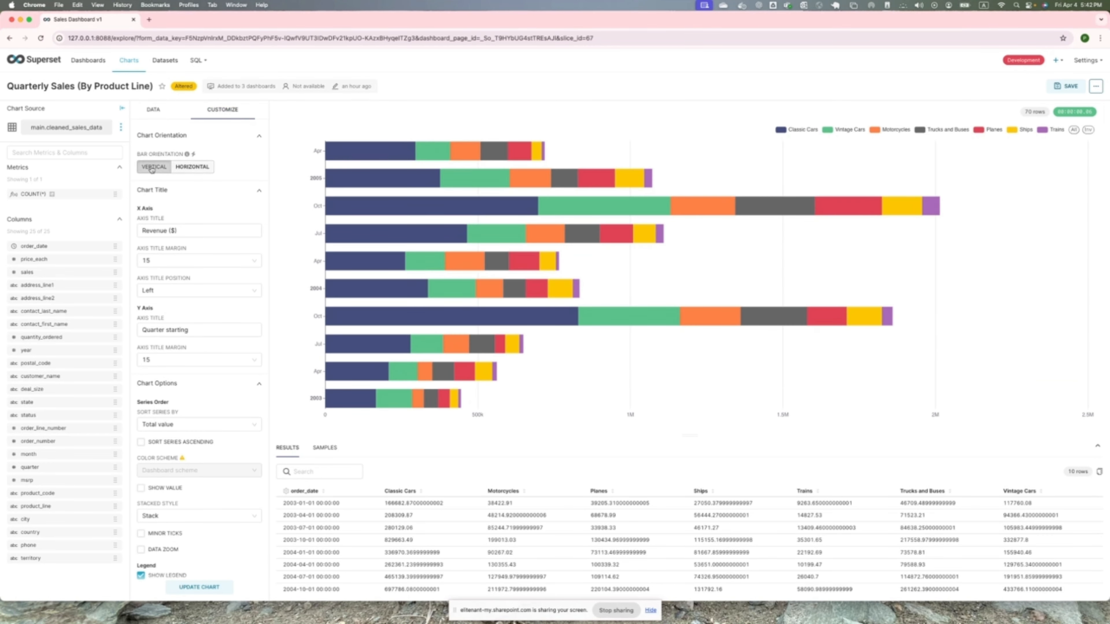
- Check the available series sorting choices in the chart options and keep Total value
scroll(222, 254, down, 3)
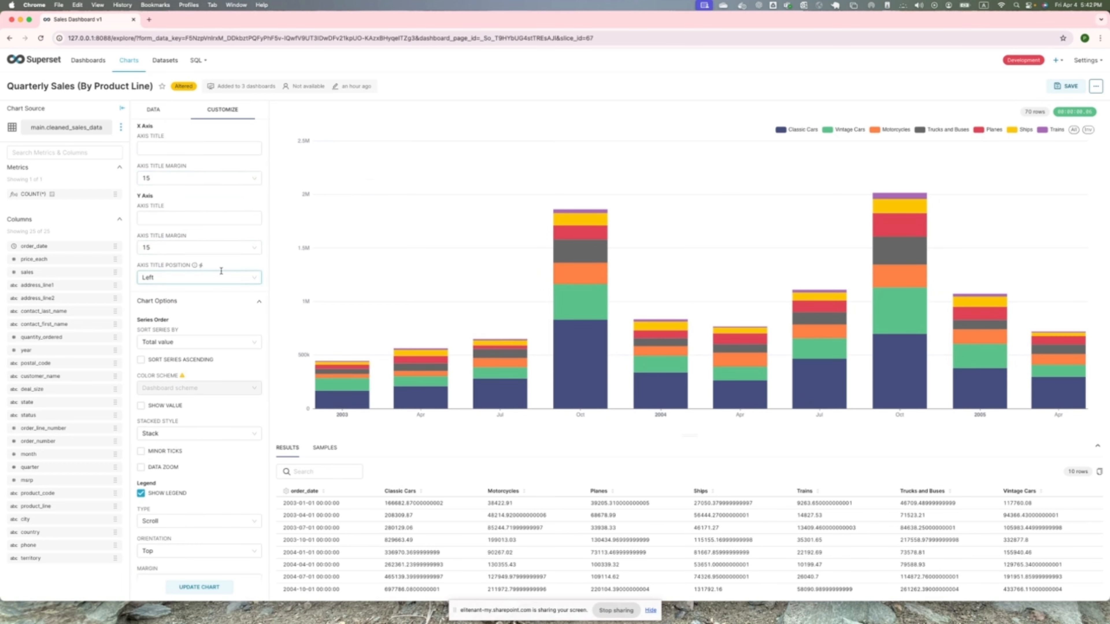
scroll(230, 312, down, 2)
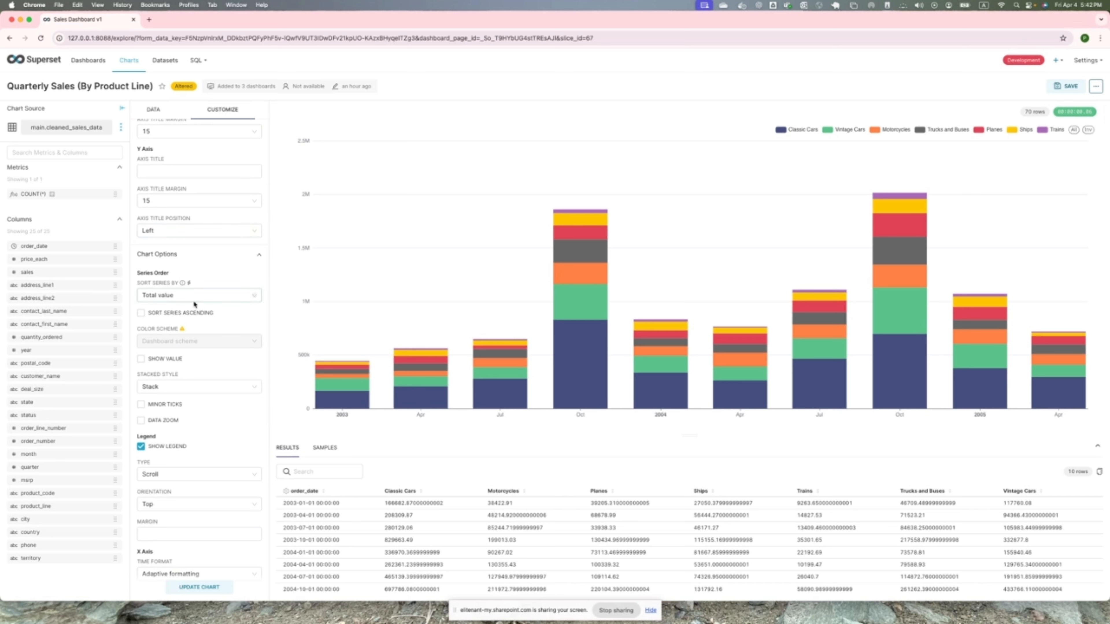
scroll(193, 302, down, 5)
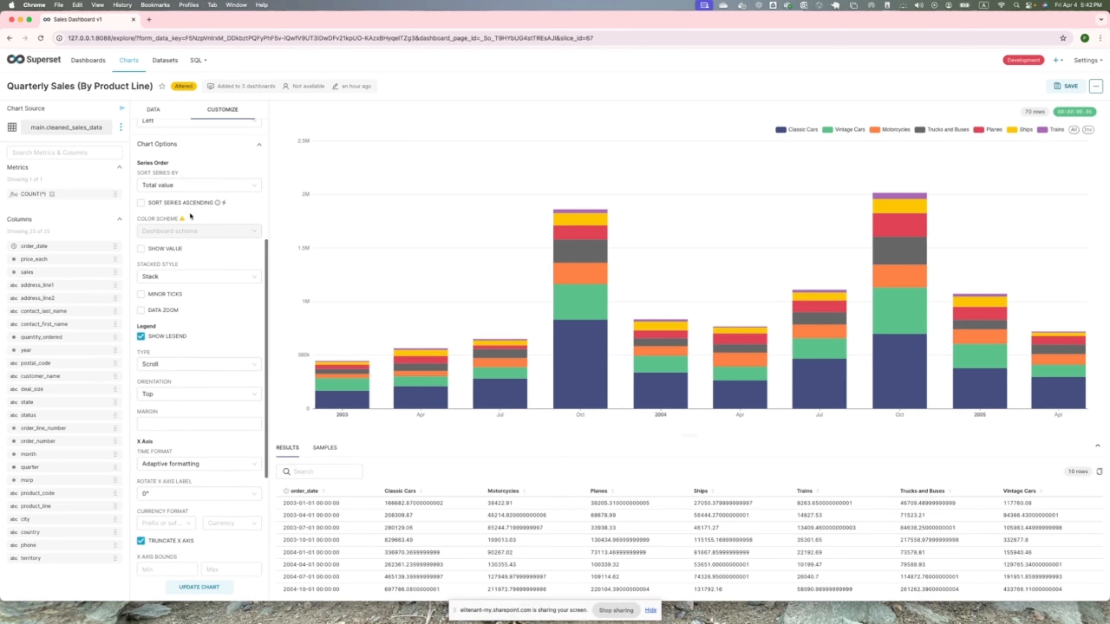
click(188, 184)
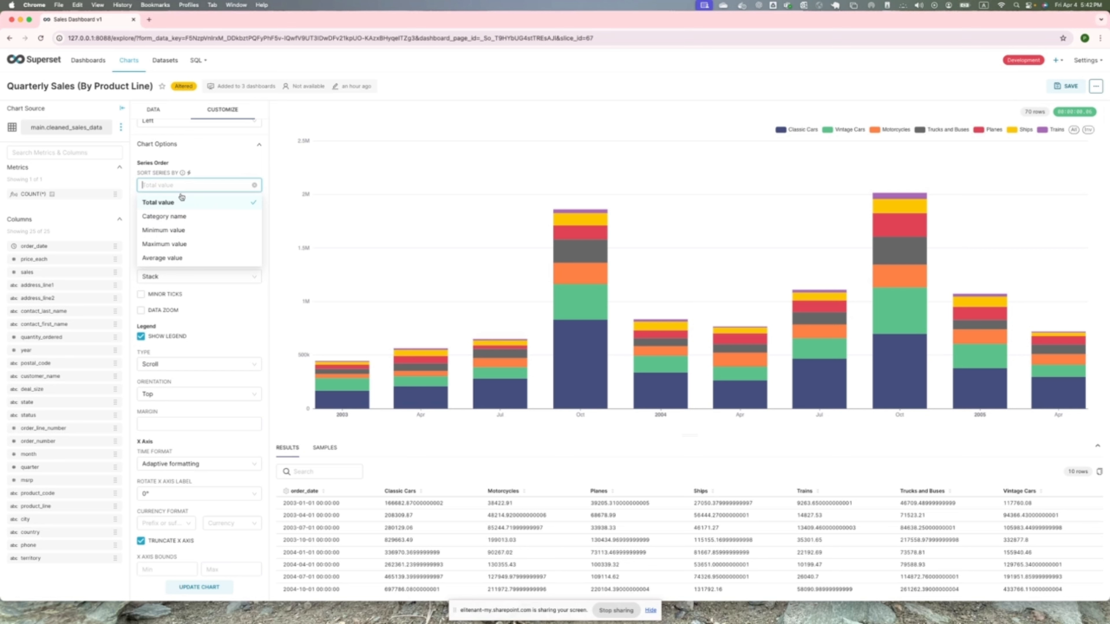
click(217, 163)
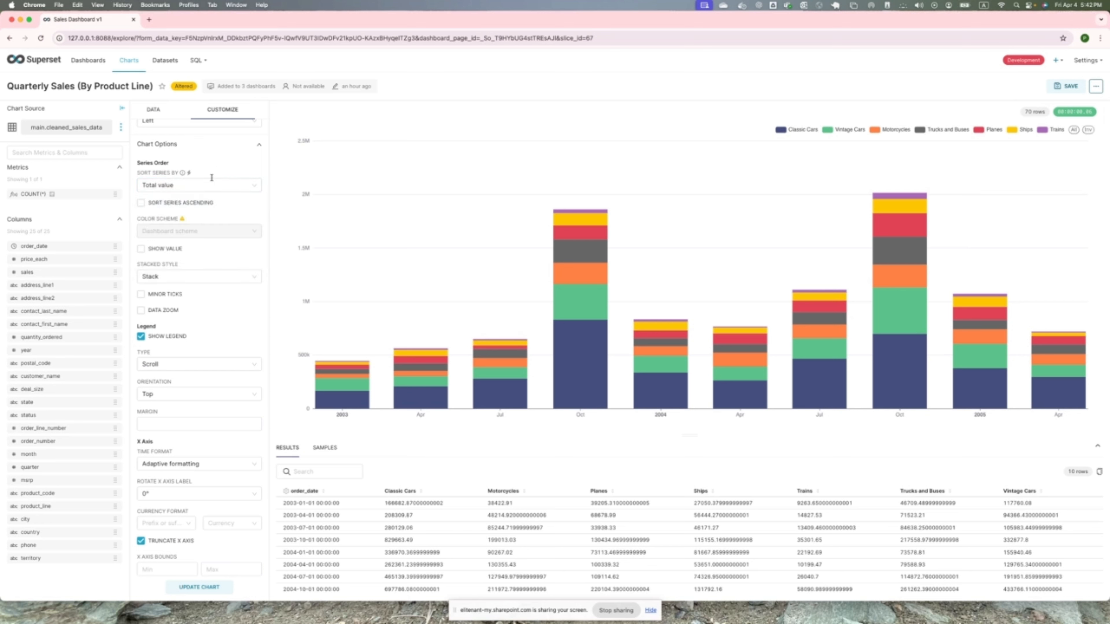
- Try the None stacked style for the bars and set the stacked style to Stream
click(190, 277)
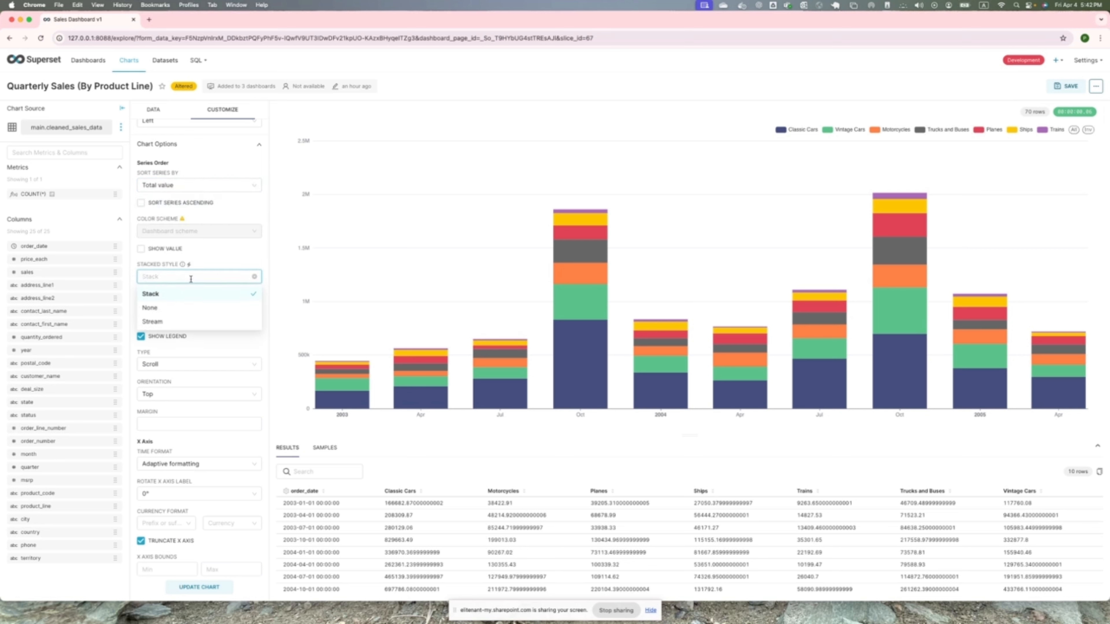
click(171, 308)
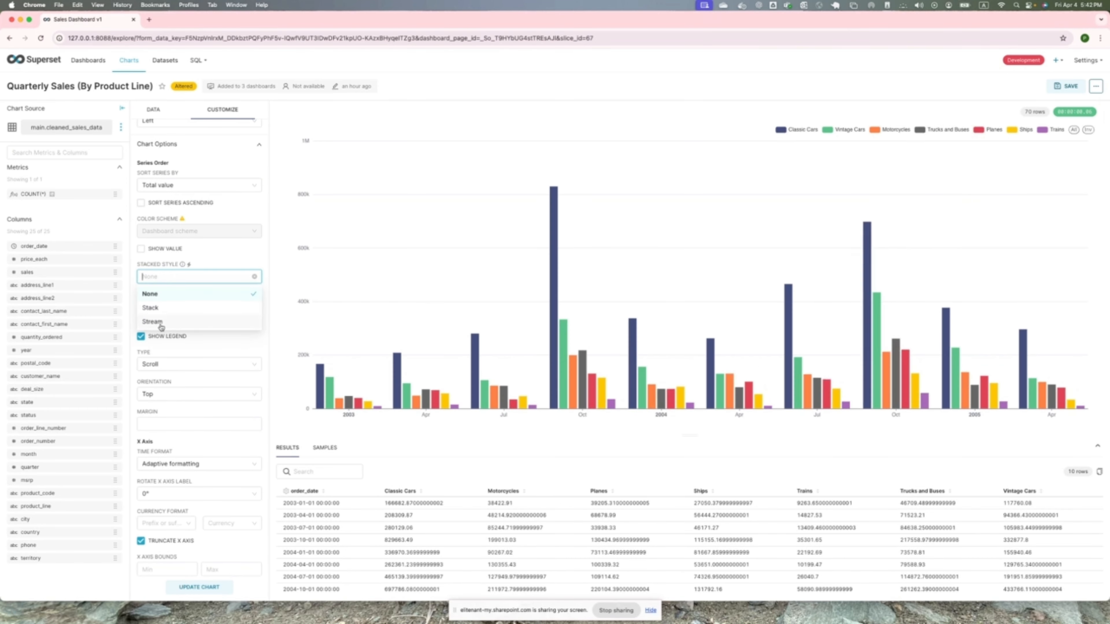
click(160, 323)
- Turn on data zoom for the bar chart and hide its legend
scroll(192, 323, down, 1)
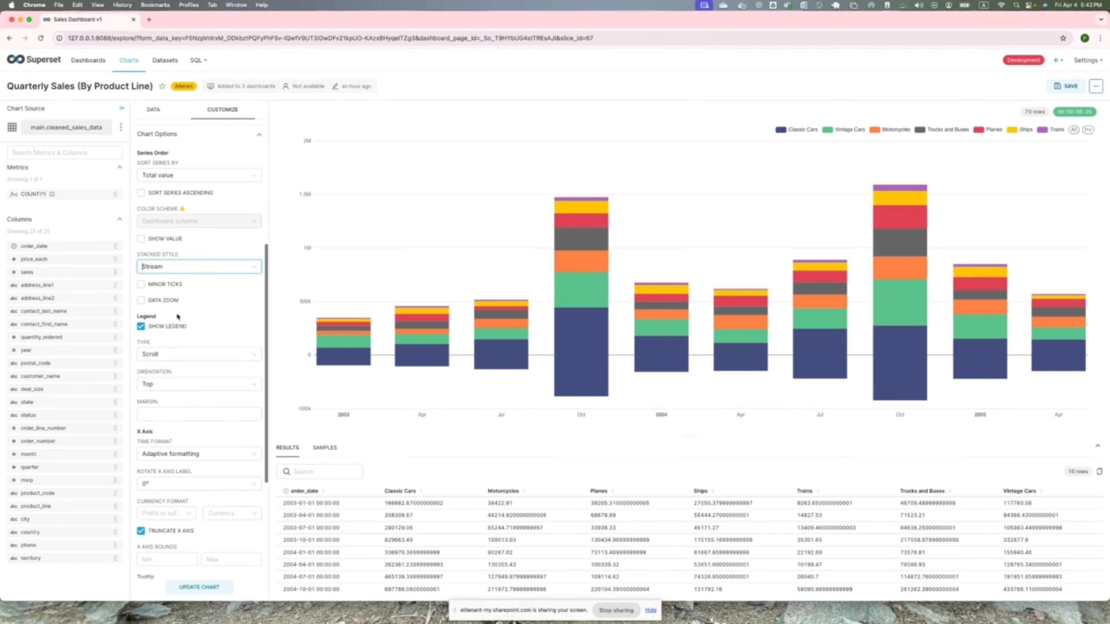
click(145, 301)
scroll(194, 326, down, 3)
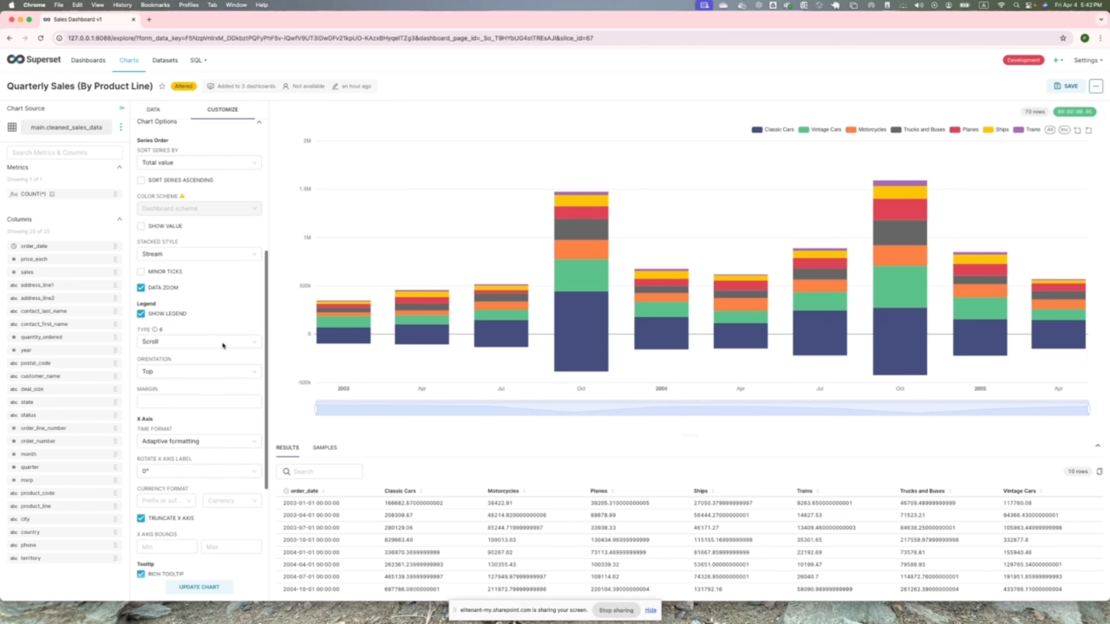
click(141, 267)
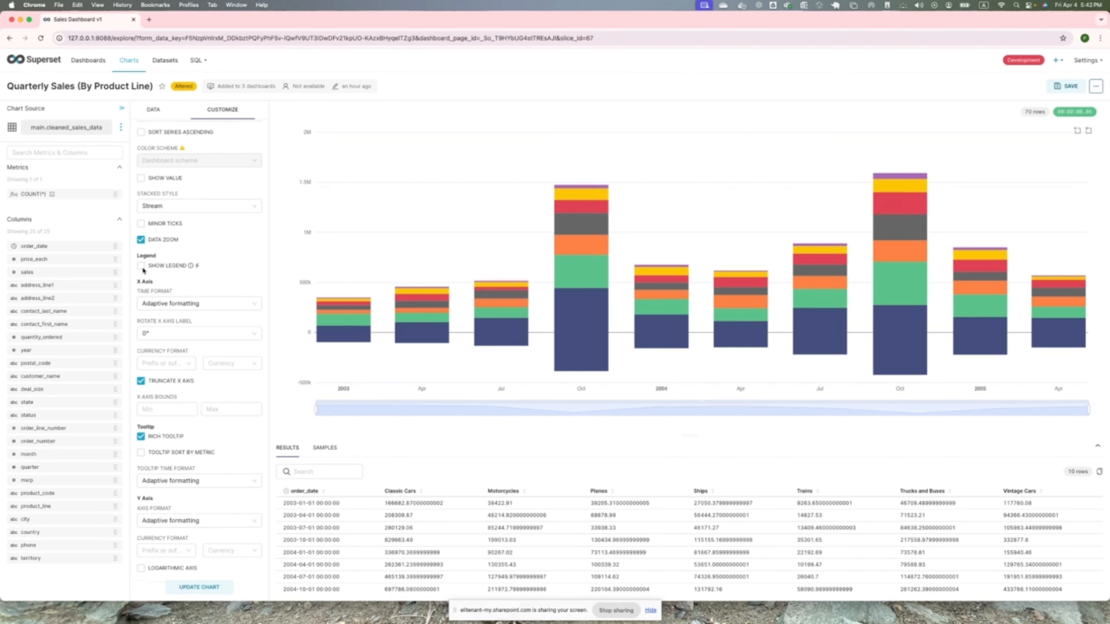
- Turn the rich tooltip off and on again, comparing the tooltips shown over the chart's bars
scroll(228, 406, down, 4)
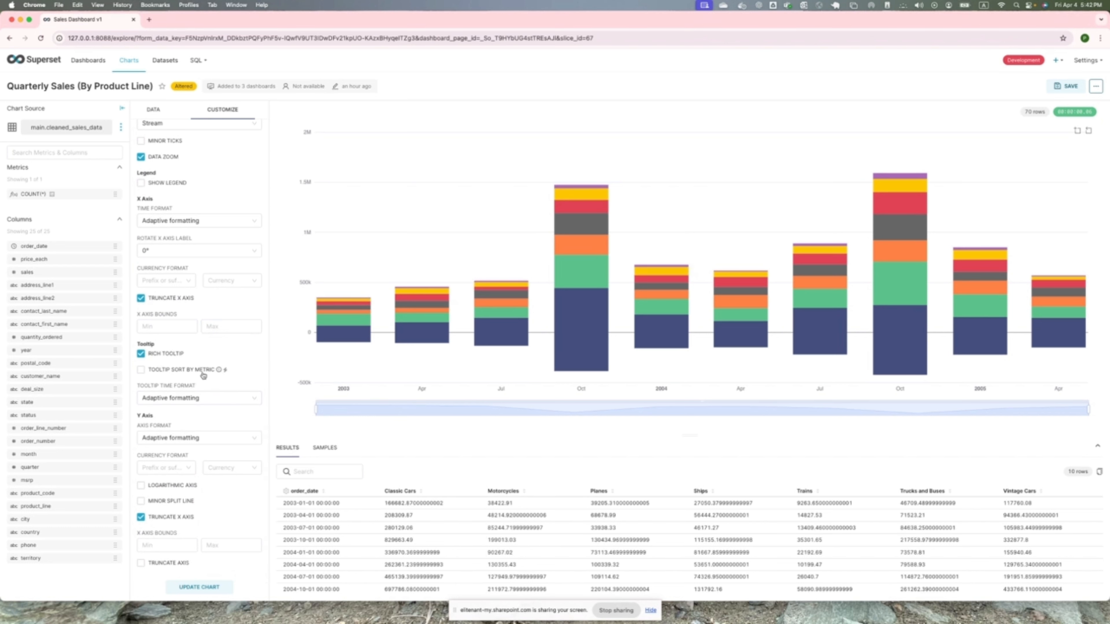
mouse_move(331, 318)
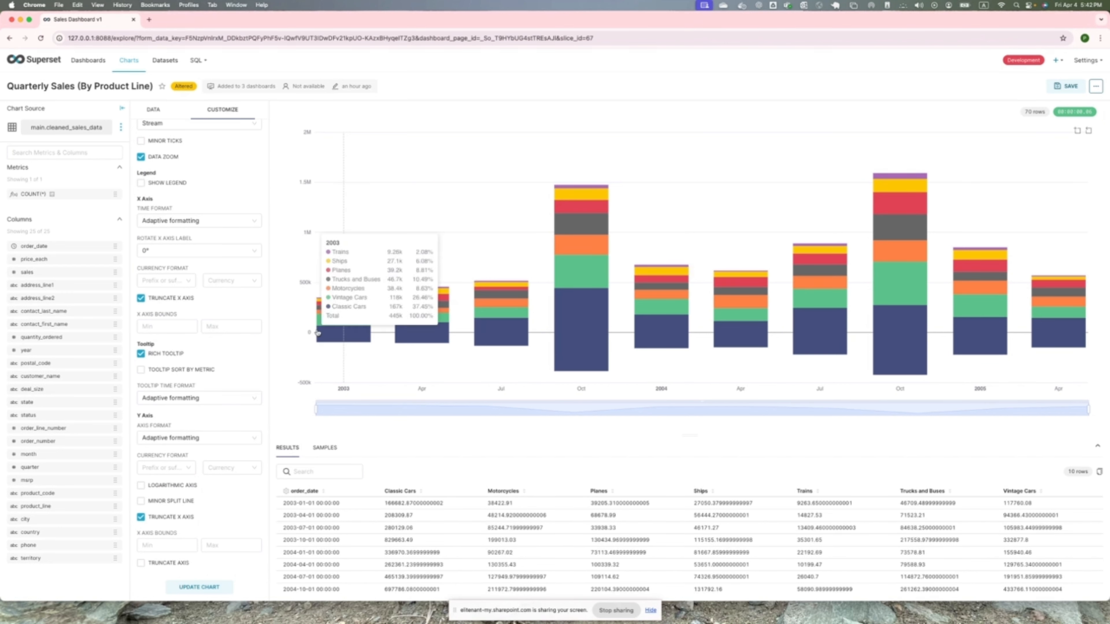
click(141, 354)
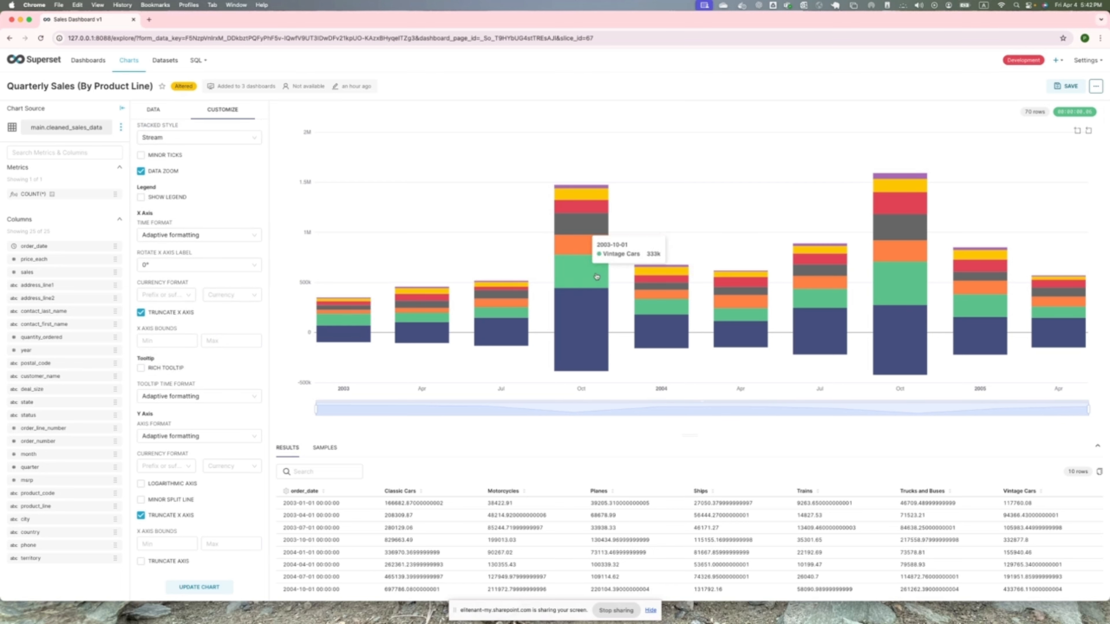
mouse_move(585, 211)
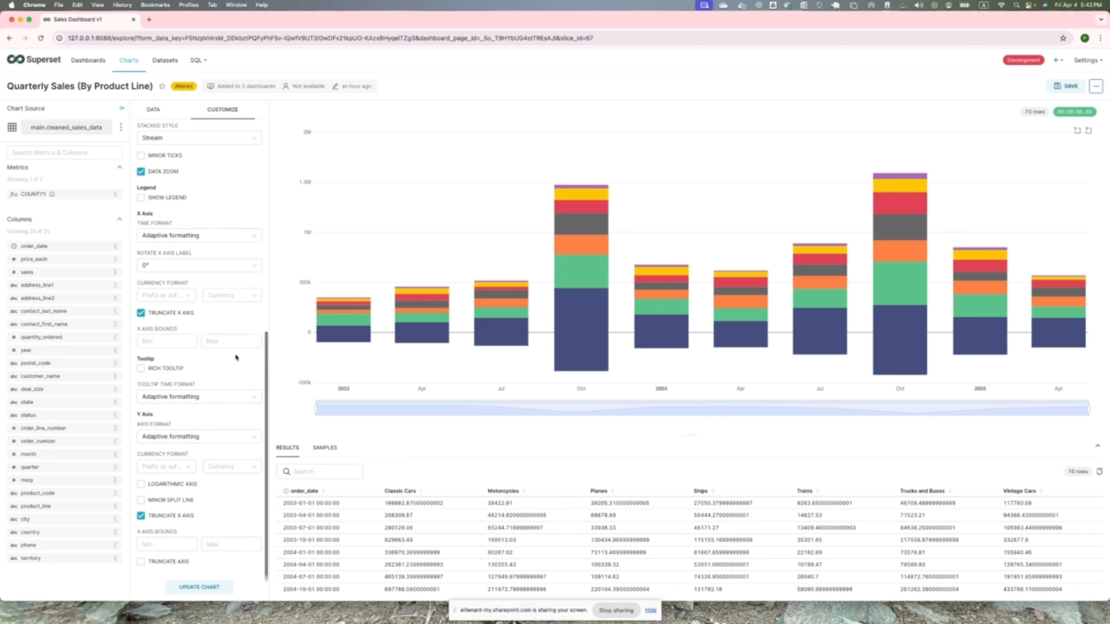
click(187, 369)
mouse_move(589, 253)
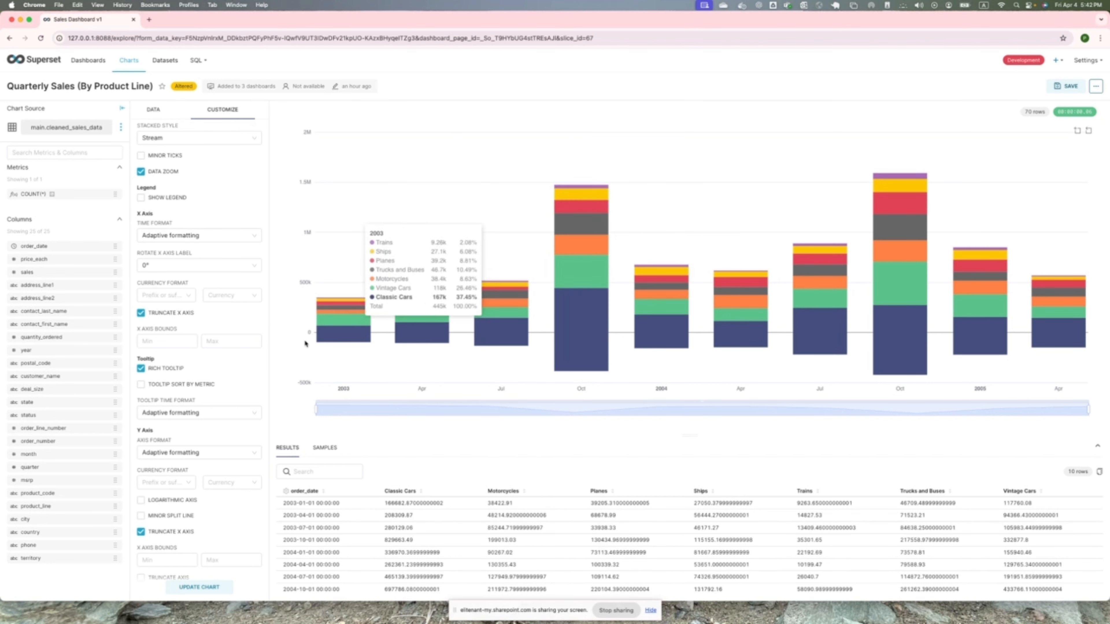
- Try the logarithmic scale on the bar chart's Y axis and turn it back off
scroll(228, 384, down, 1)
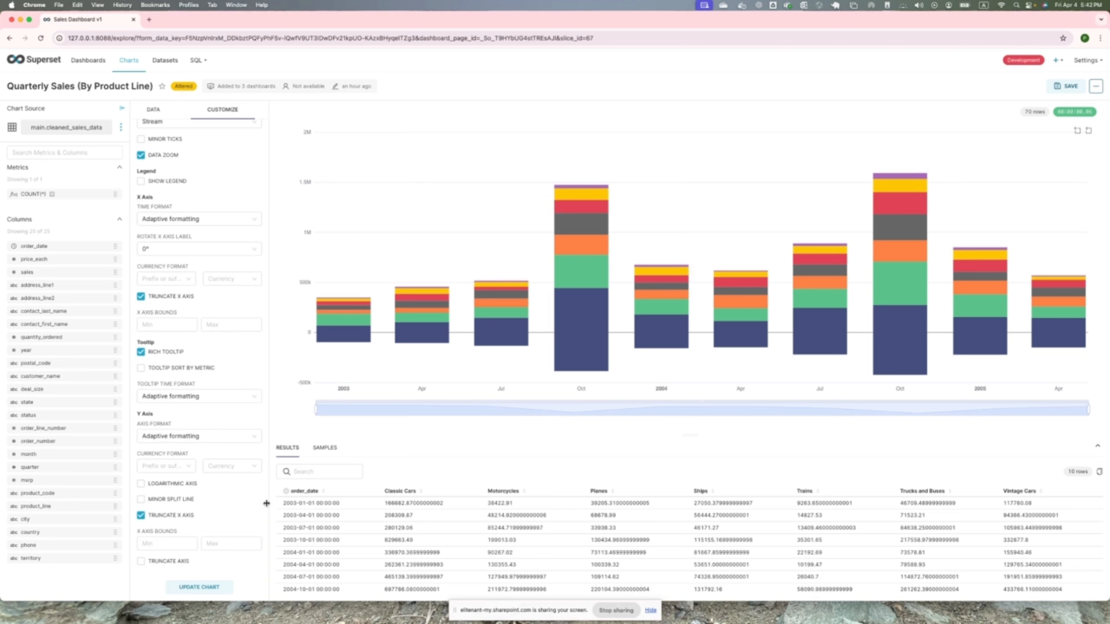
click(144, 501)
click(141, 484)
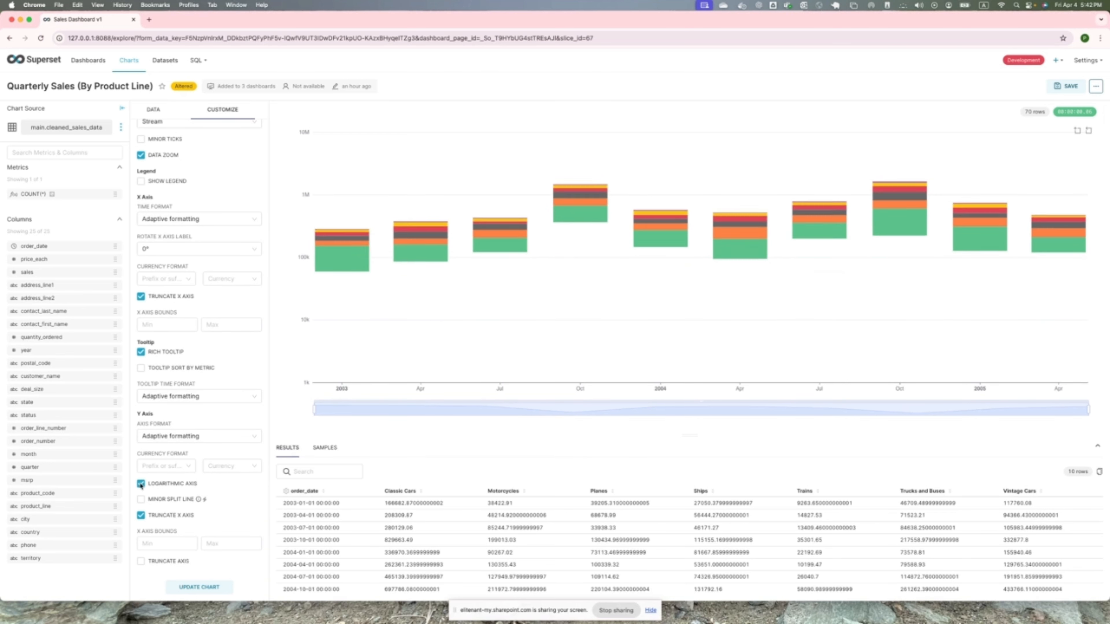
click(141, 485)
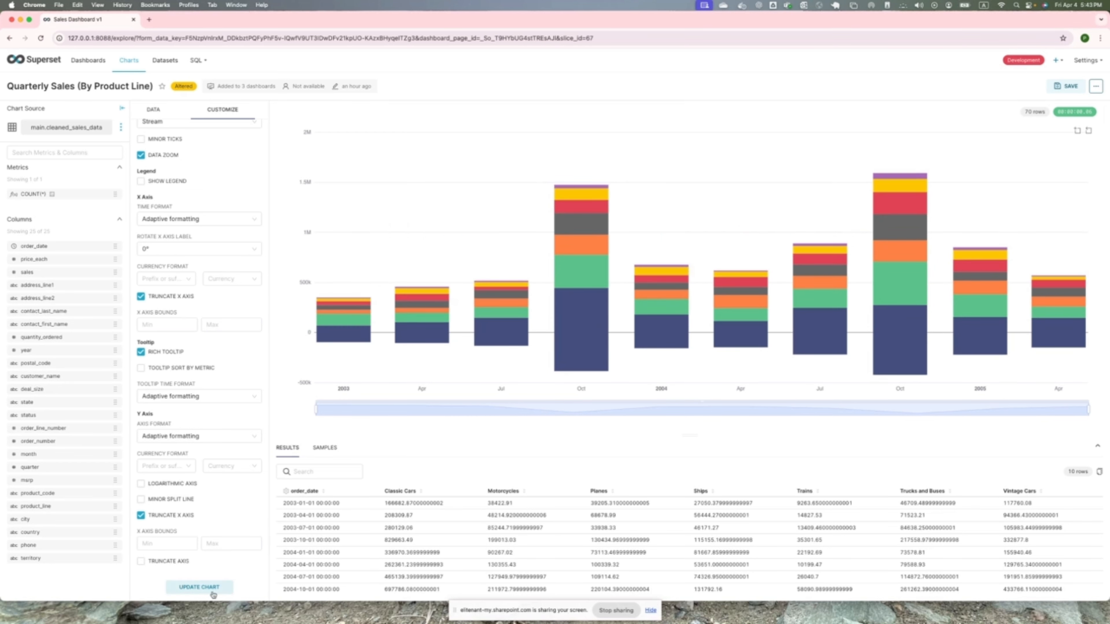
- Update the bar chart and save it as a new Quarterly Sales (By Product Line) chart in Sales Dashboard v1, returning to the dashboard
scroll(191, 290, up, 5)
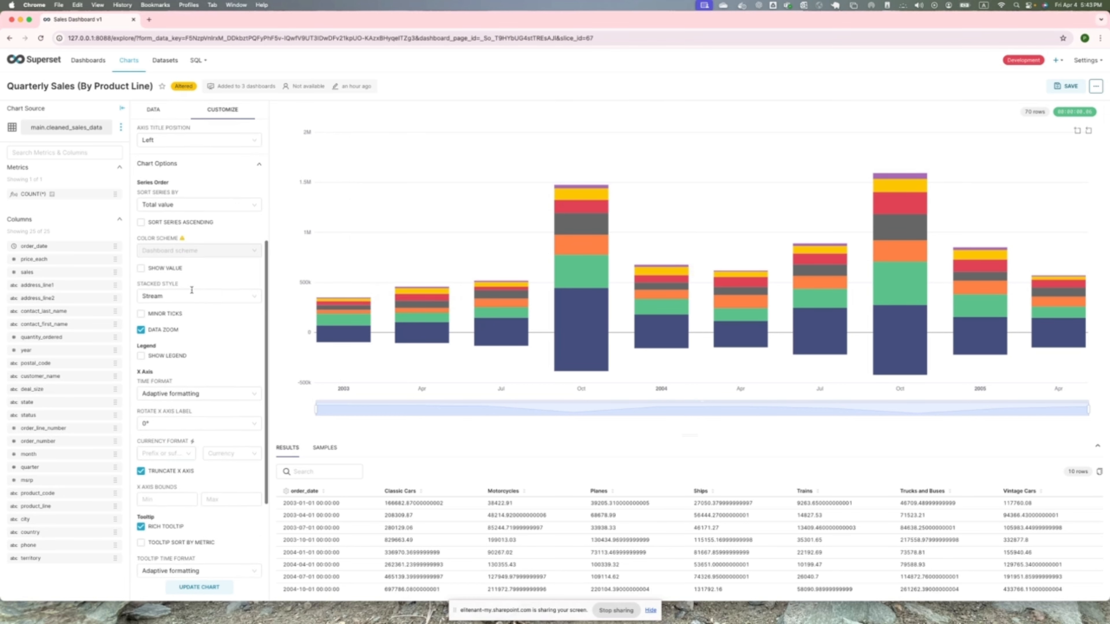
scroll(191, 290, up, 4)
scroll(193, 283, down, 9)
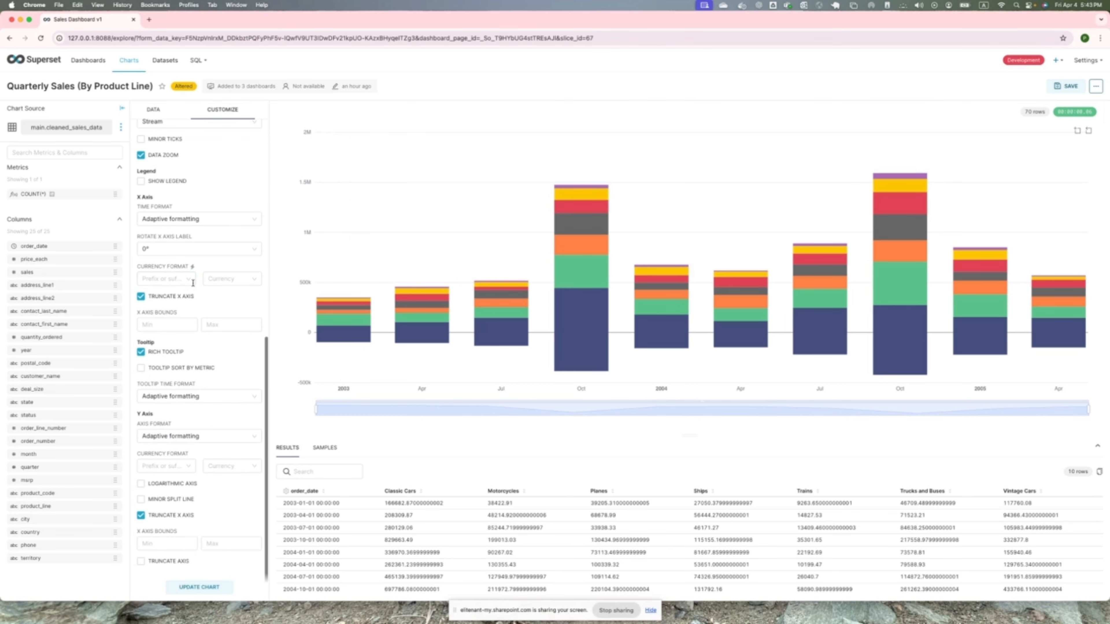
click(211, 588)
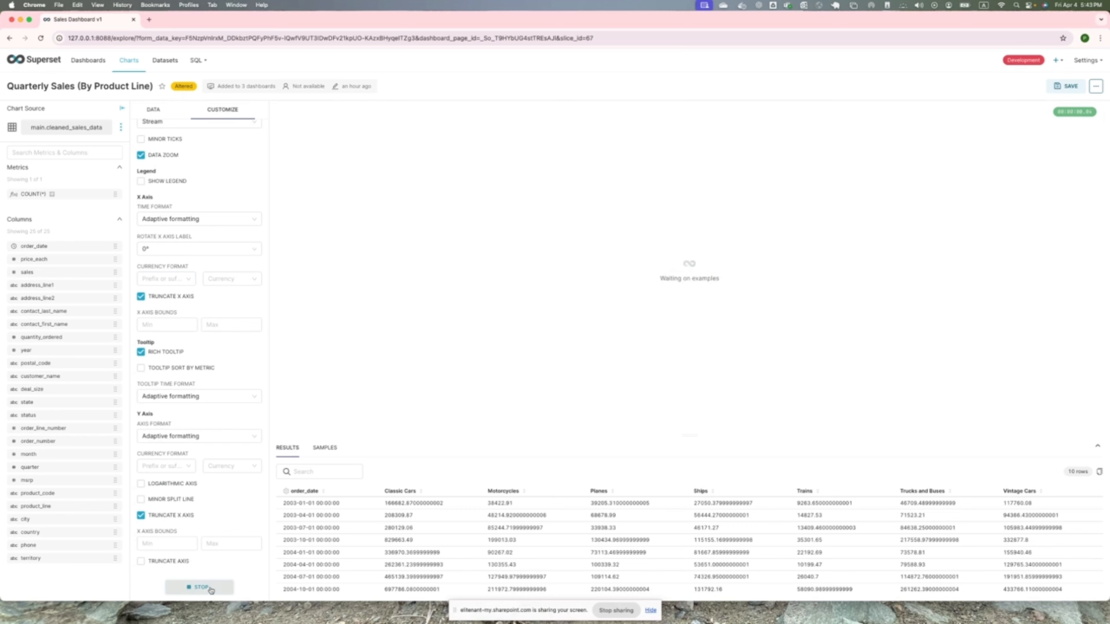
click(1067, 86)
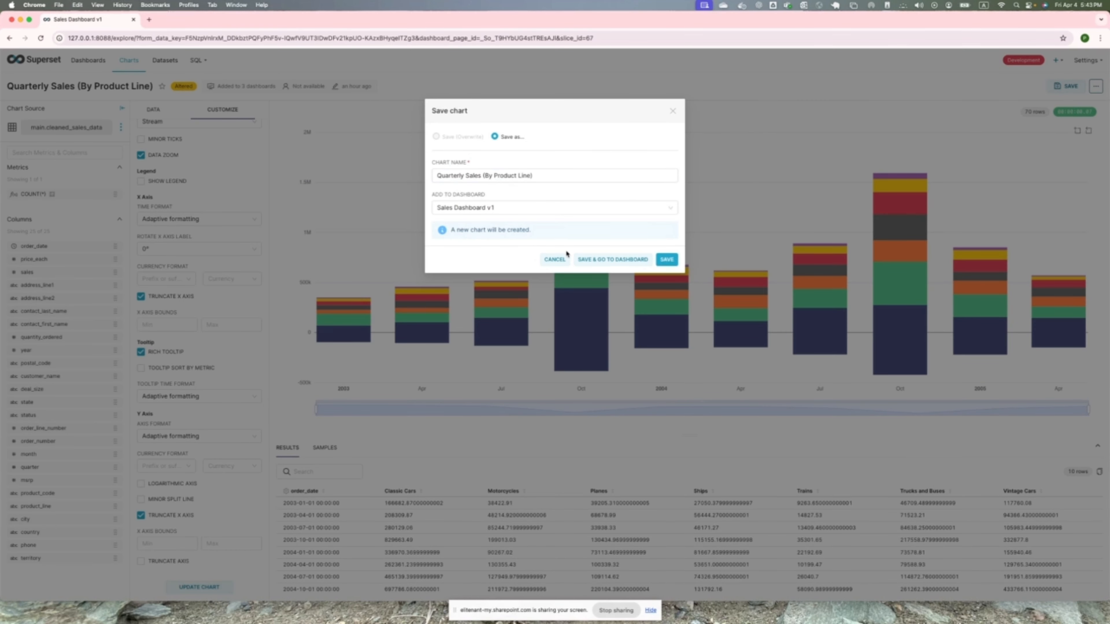
click(588, 259)
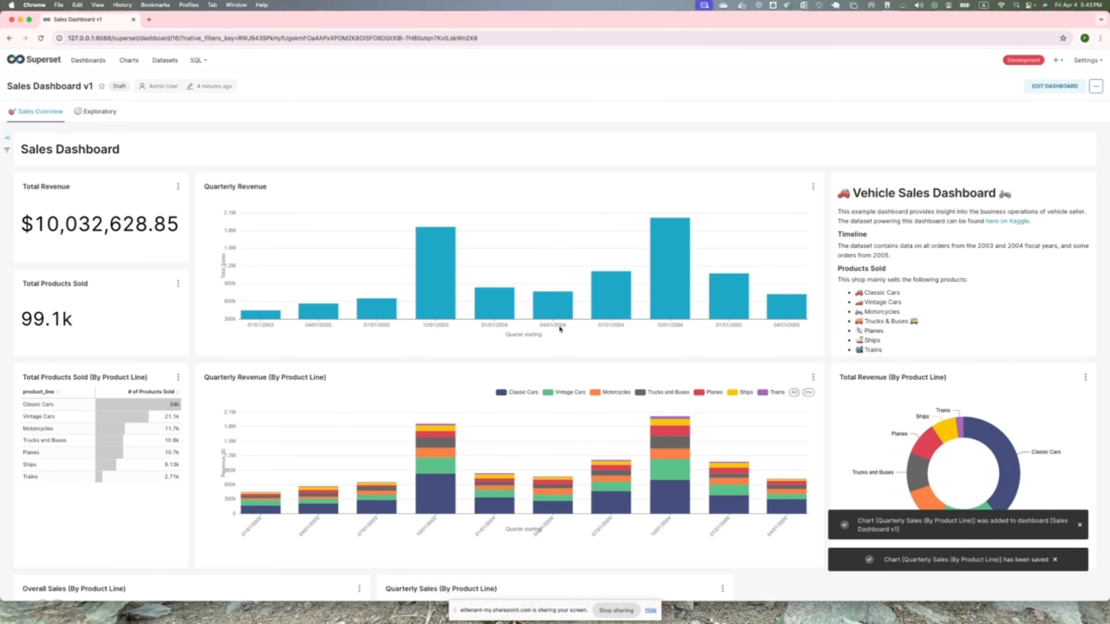
- Open the dashboard for editing and move the Quarterly Sales (By Product Line) chart to its own row below Overall Sales (By Product Line)
scroll(560, 330, down, 5)
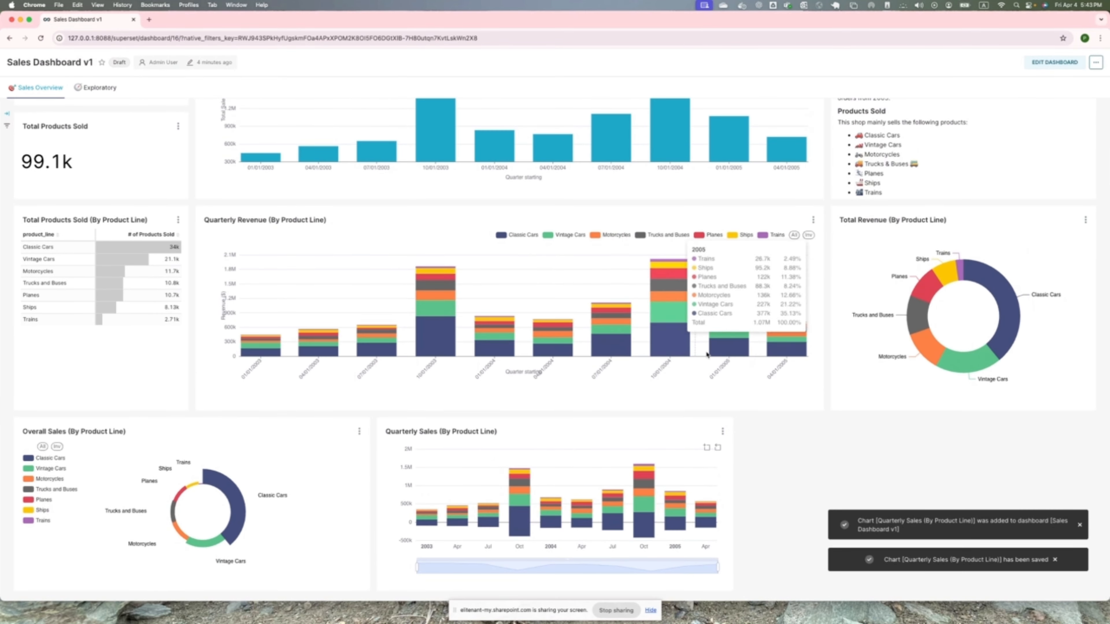
click(1048, 69)
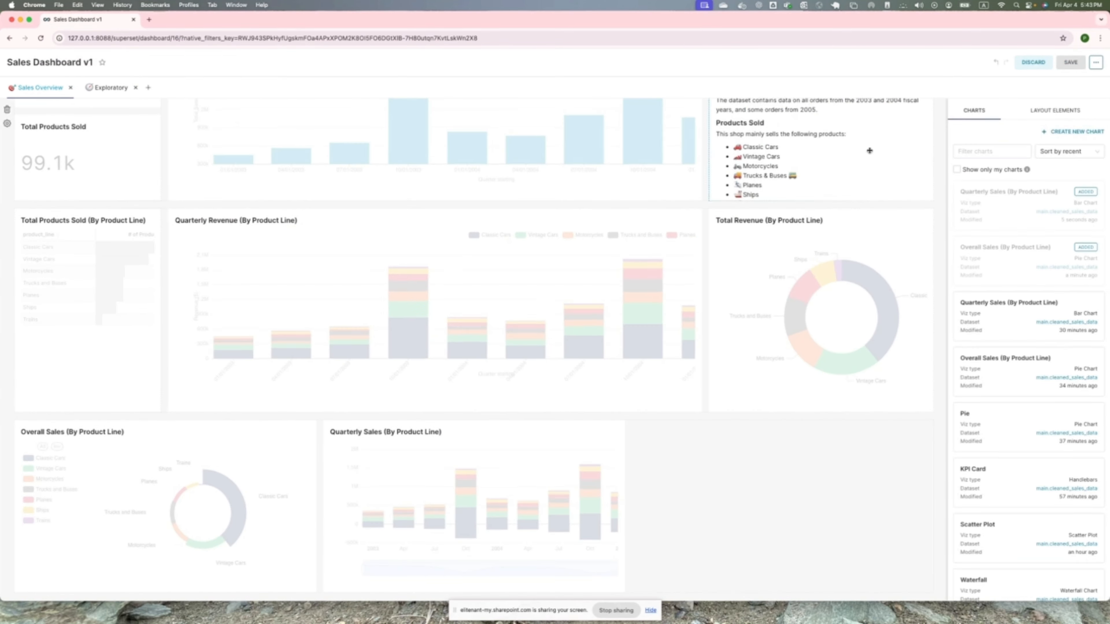
scroll(657, 464, down, 1)
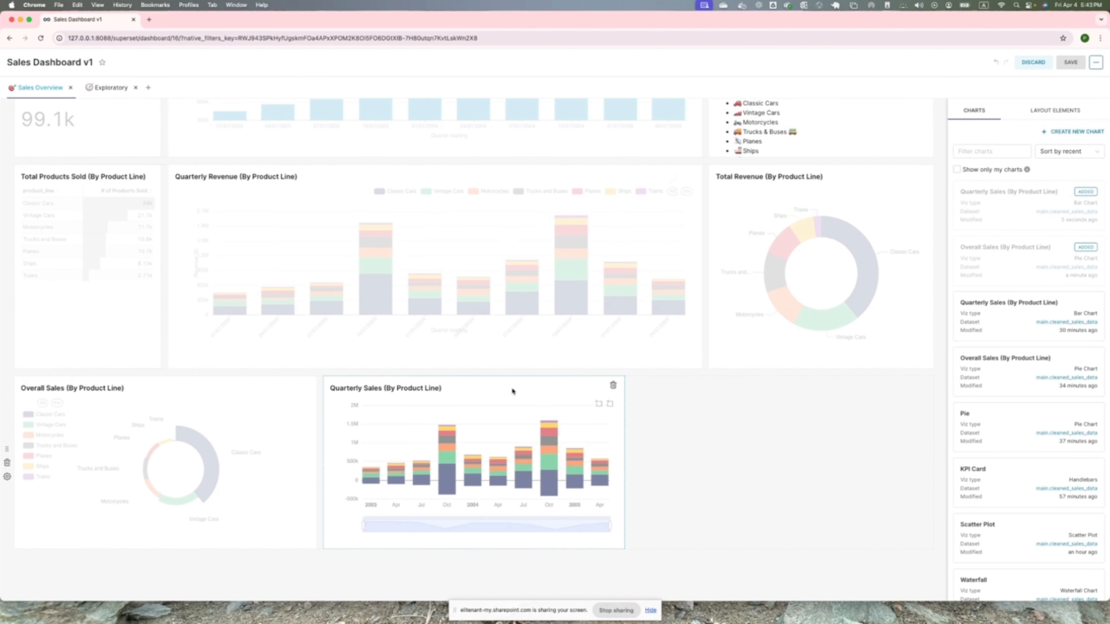
drag(513, 391, 466, 480)
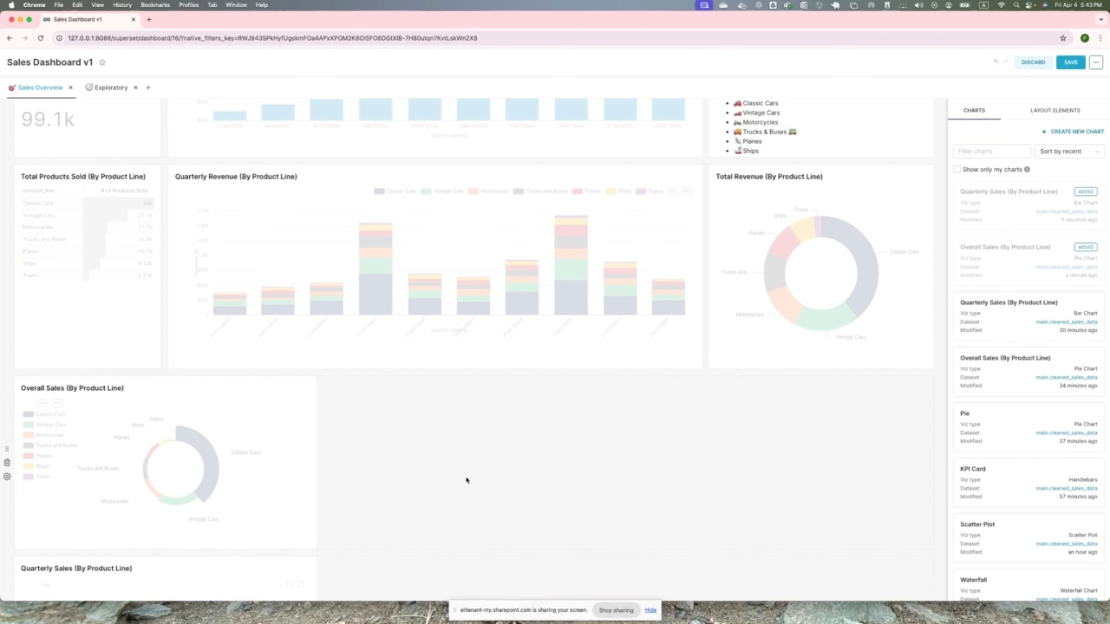
- Widen the Quarterly Sales (By Product Line) chart to the full dashboard width and save the dashboard
scroll(466, 480, down, 4)
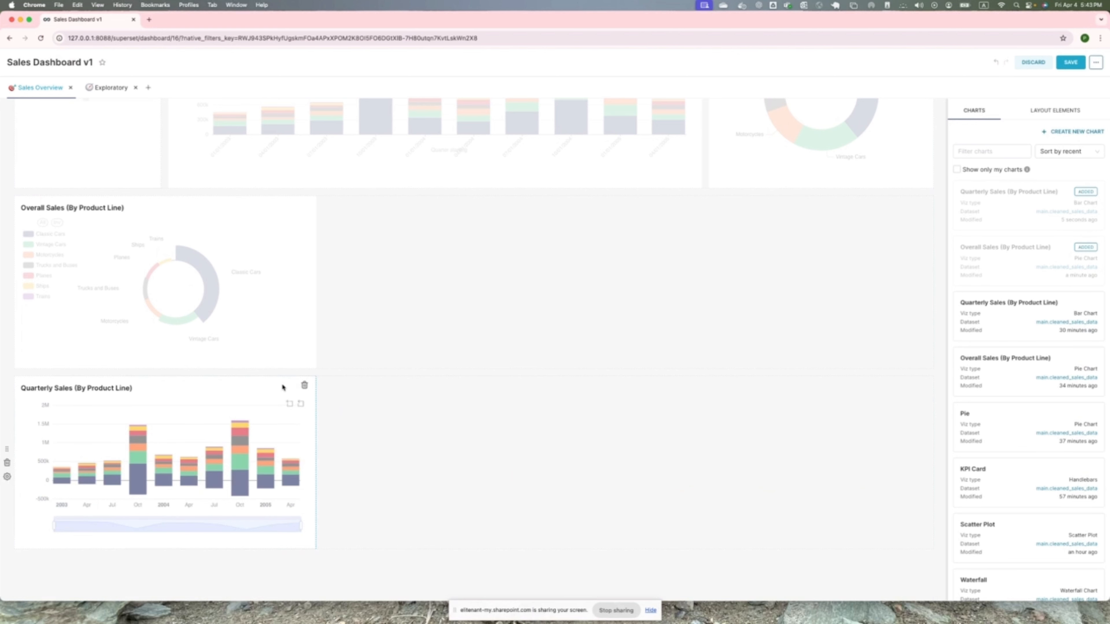
drag(314, 451, 932, 467)
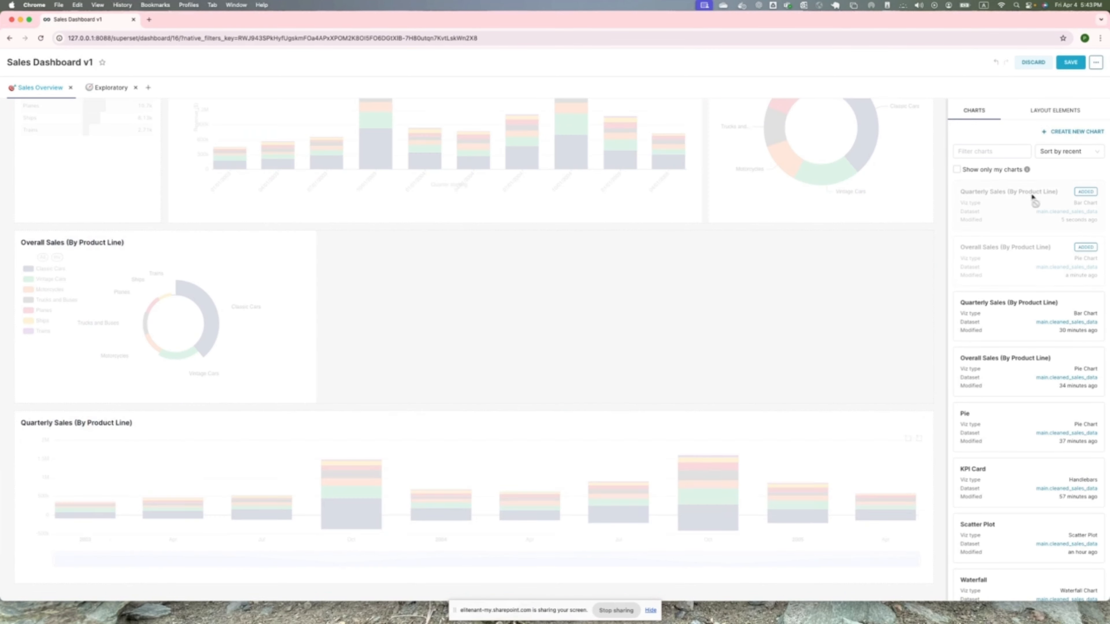
click(1070, 62)
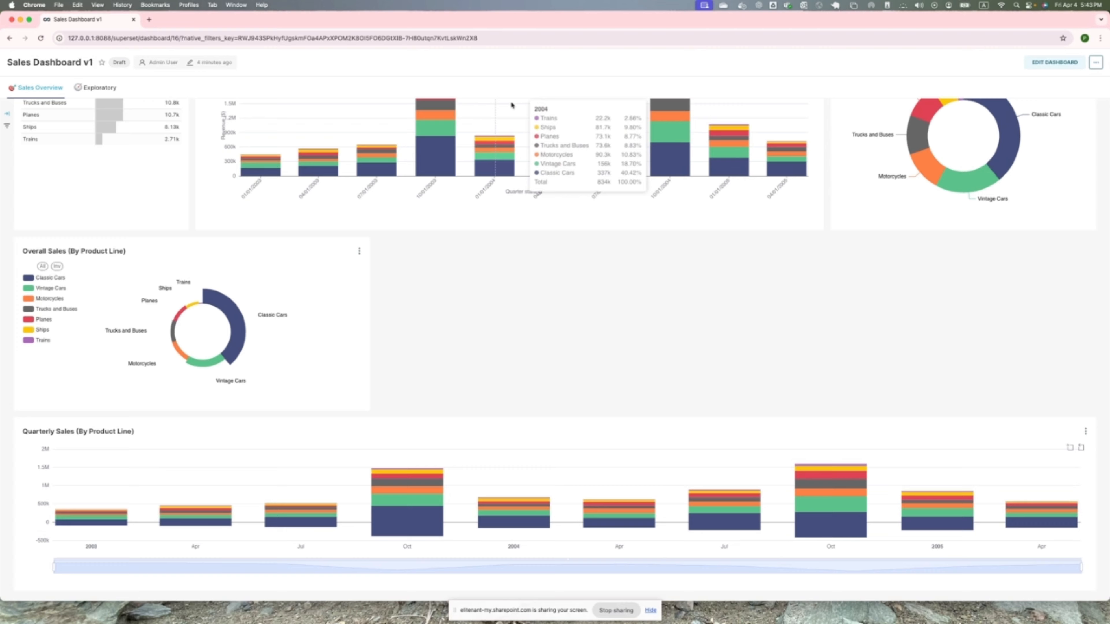
scroll(445, 385, up, 2)
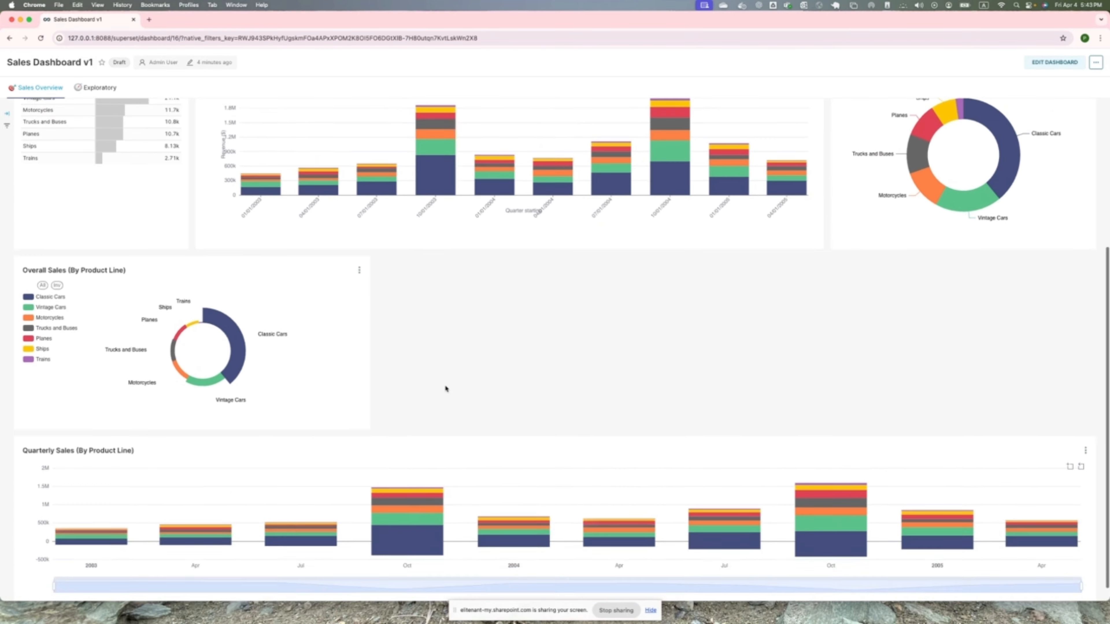
scroll(445, 388, down, 2)
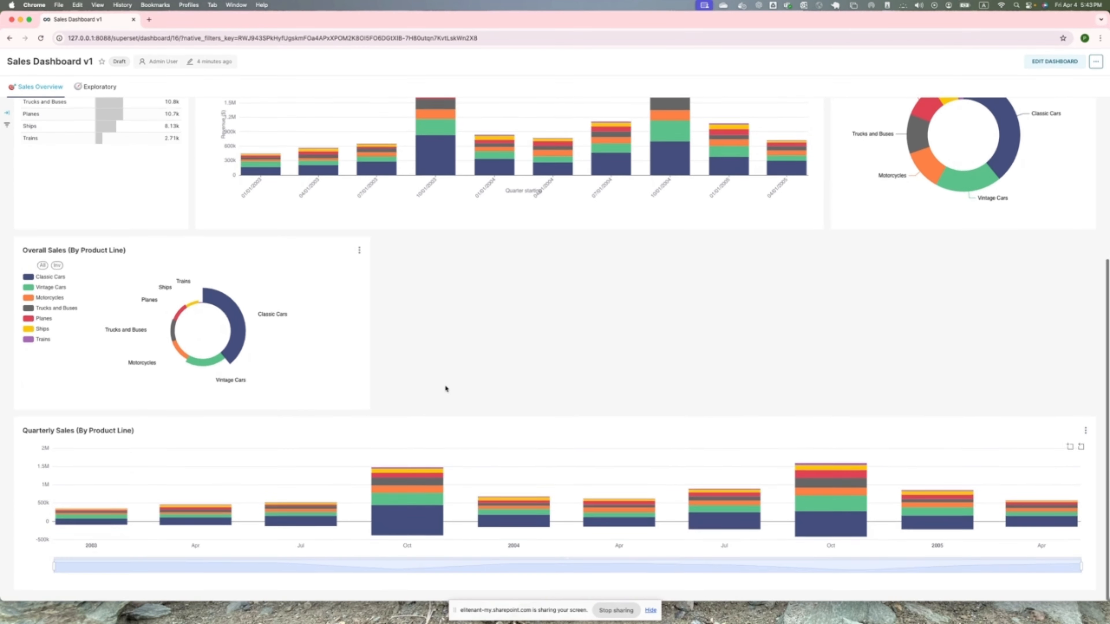
scroll(446, 387, up, 3)
scroll(498, 415, down, 3)
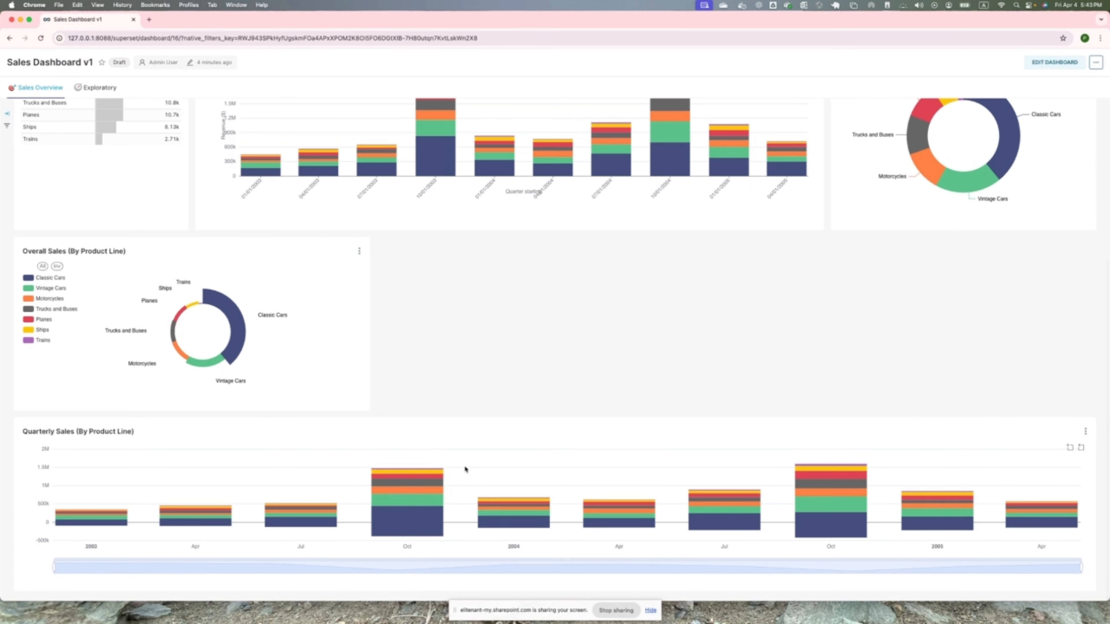
scroll(468, 466, up, 2)
scroll(520, 435, down, 2)
- Zoom the Quarterly Sales chart to the area from October 2003 to April 2004 and extend the range's start to include July 2003
click(1070, 450)
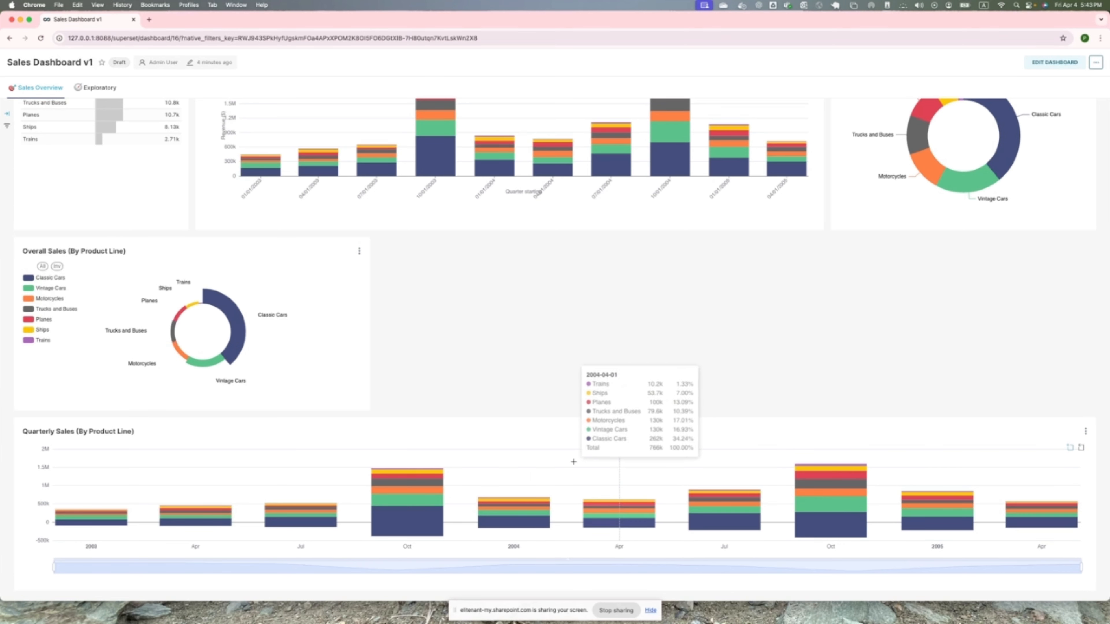
drag(367, 458, 667, 550)
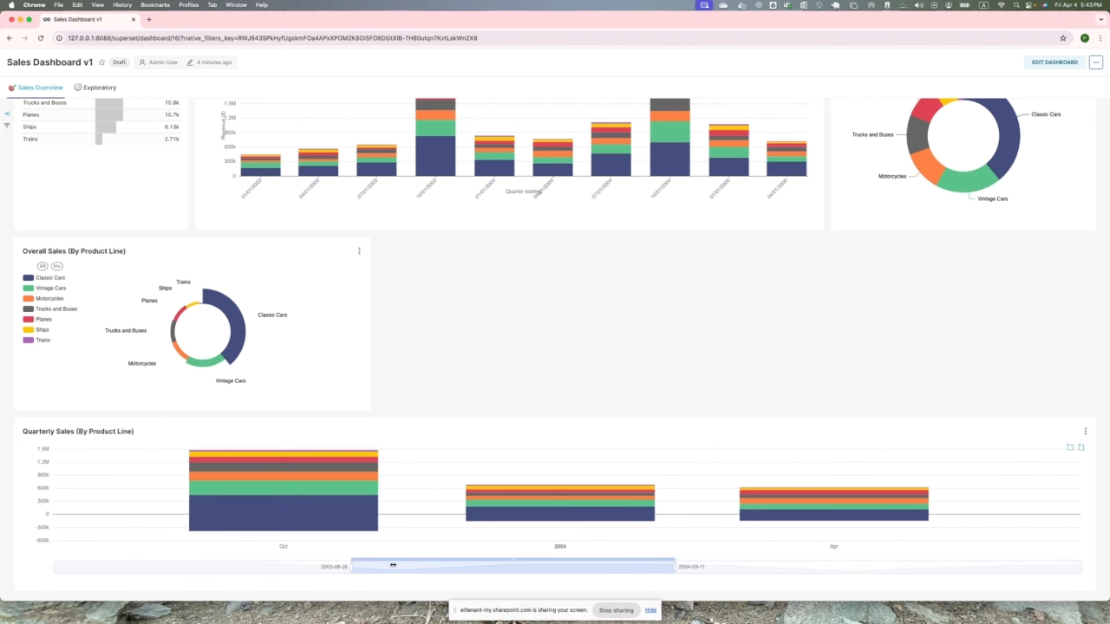
drag(354, 567, 249, 567)
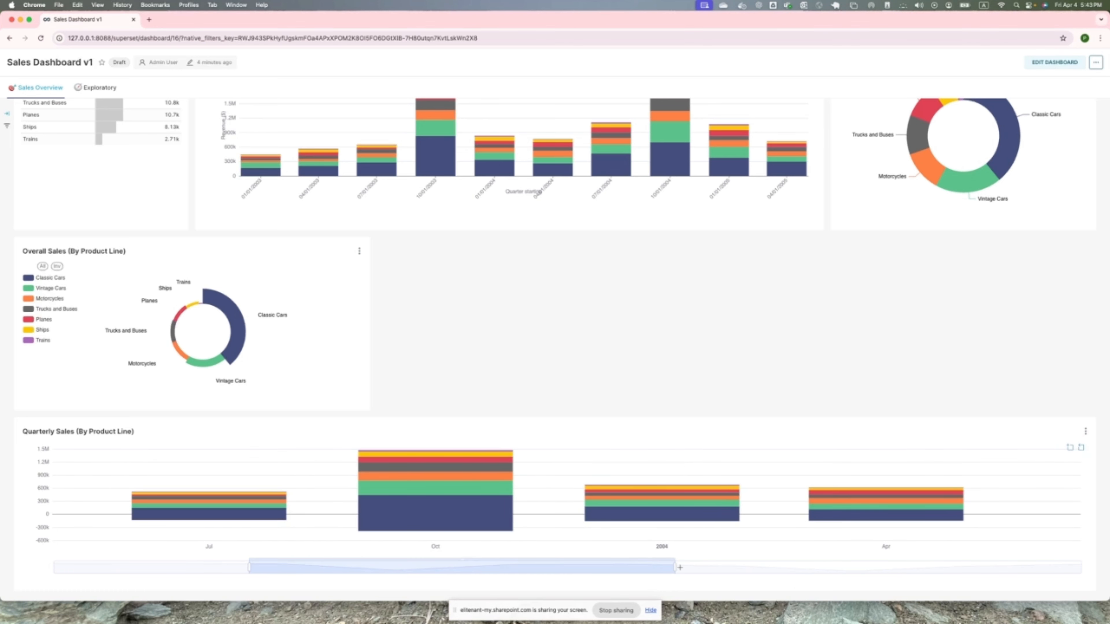
- Extend the end of the chart's zoom range past July 2004 and restore the full time range
click(650, 611)
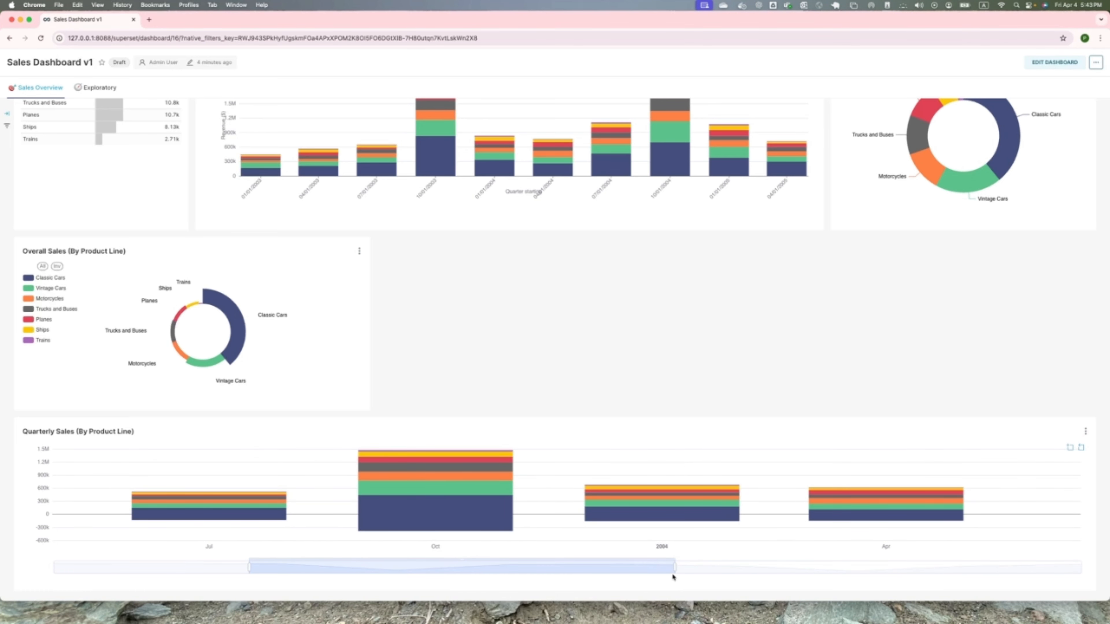
drag(673, 576, 842, 579)
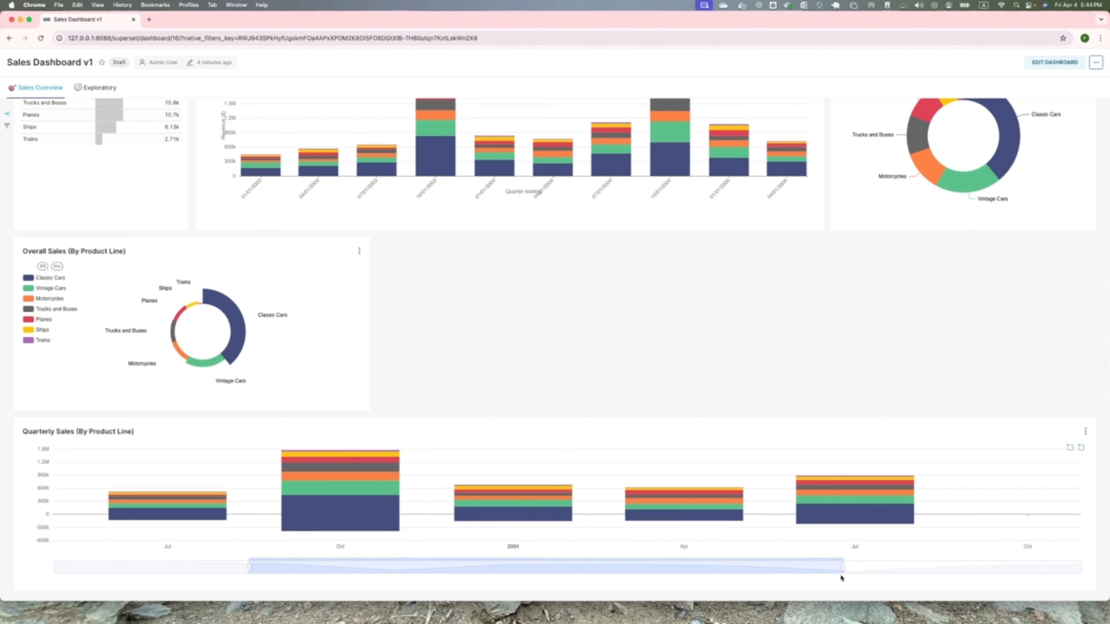
click(1080, 448)
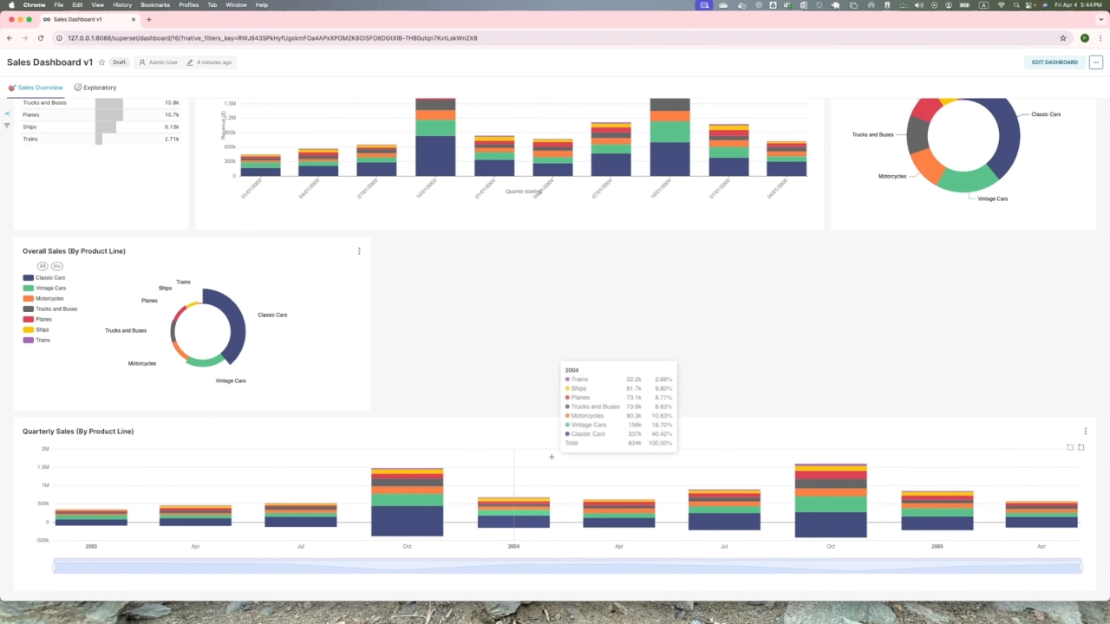
- Open the Quarterly Sales (By Product Line) chart from the dashboard for editing
click(1087, 433)
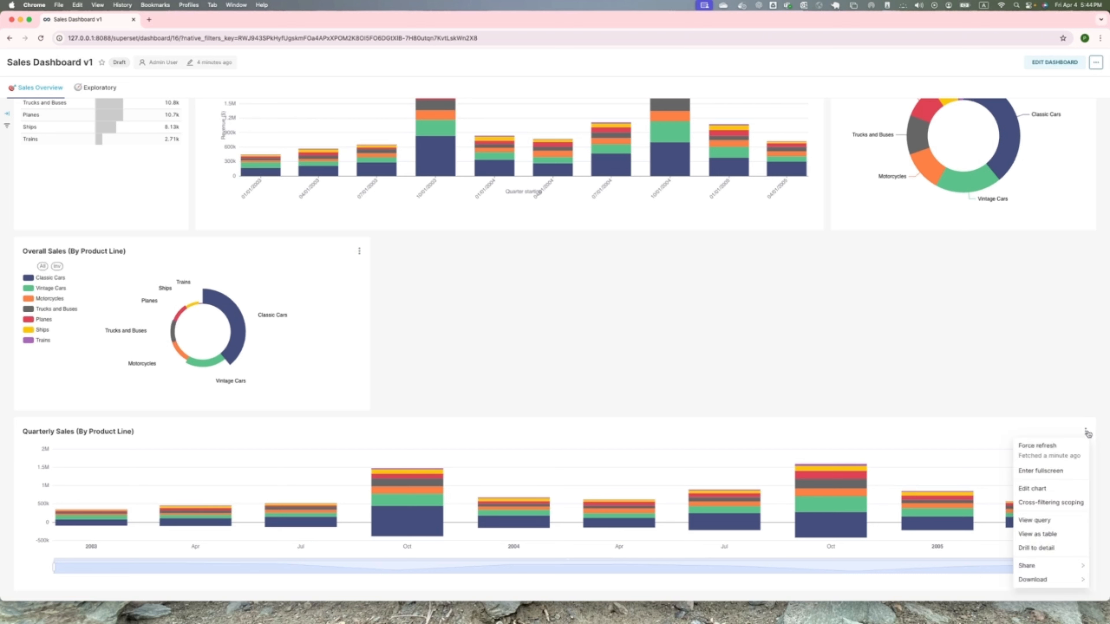
click(1044, 490)
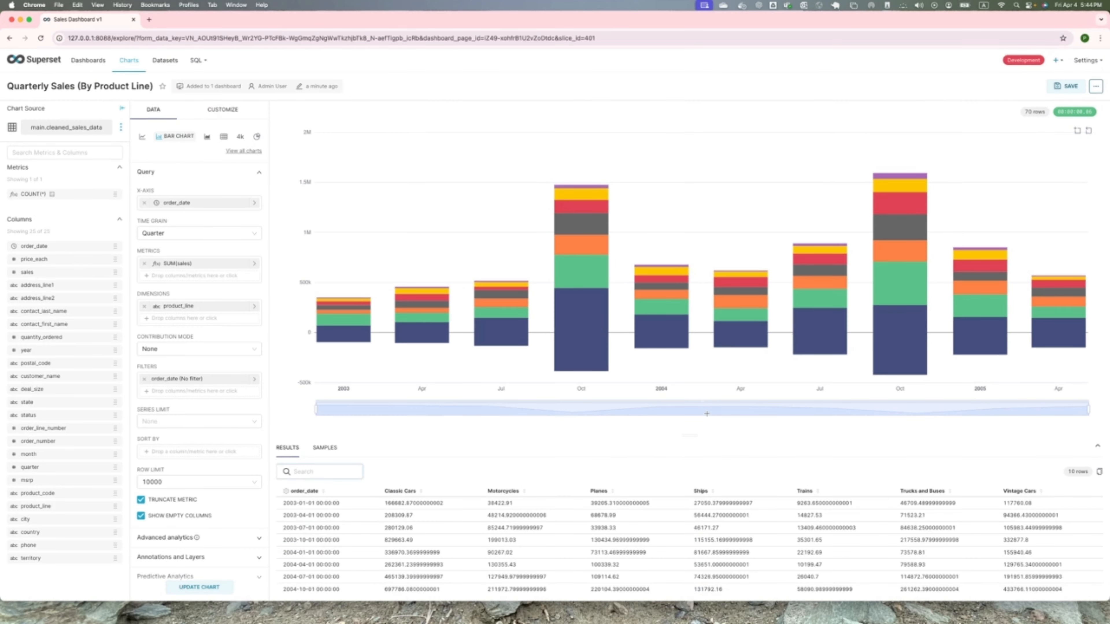
click(293, 472)
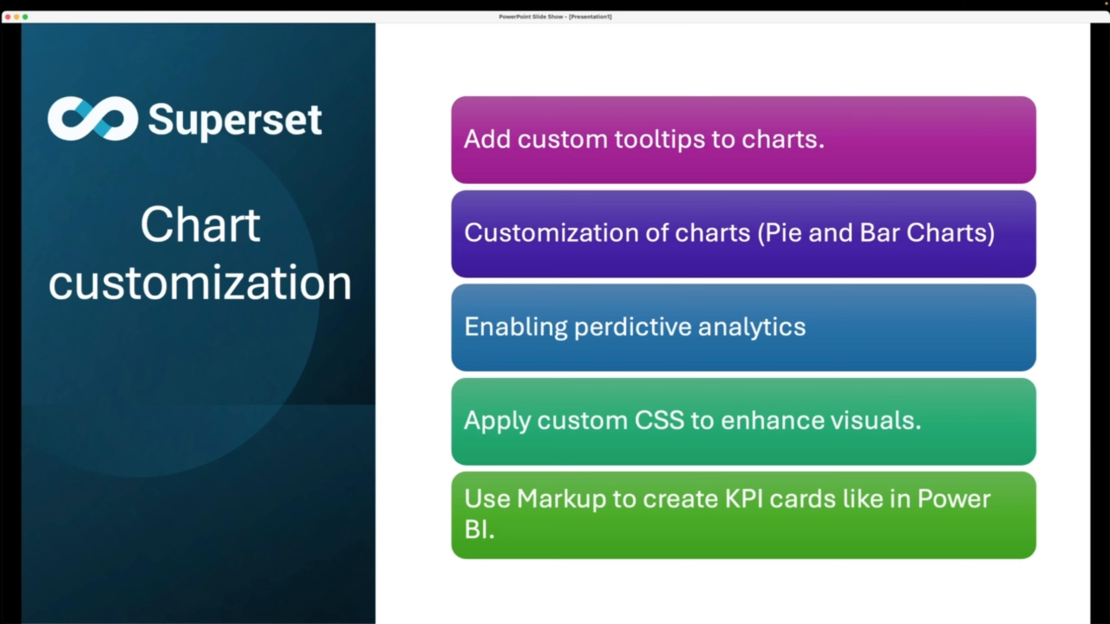
key(ctrl+Left)
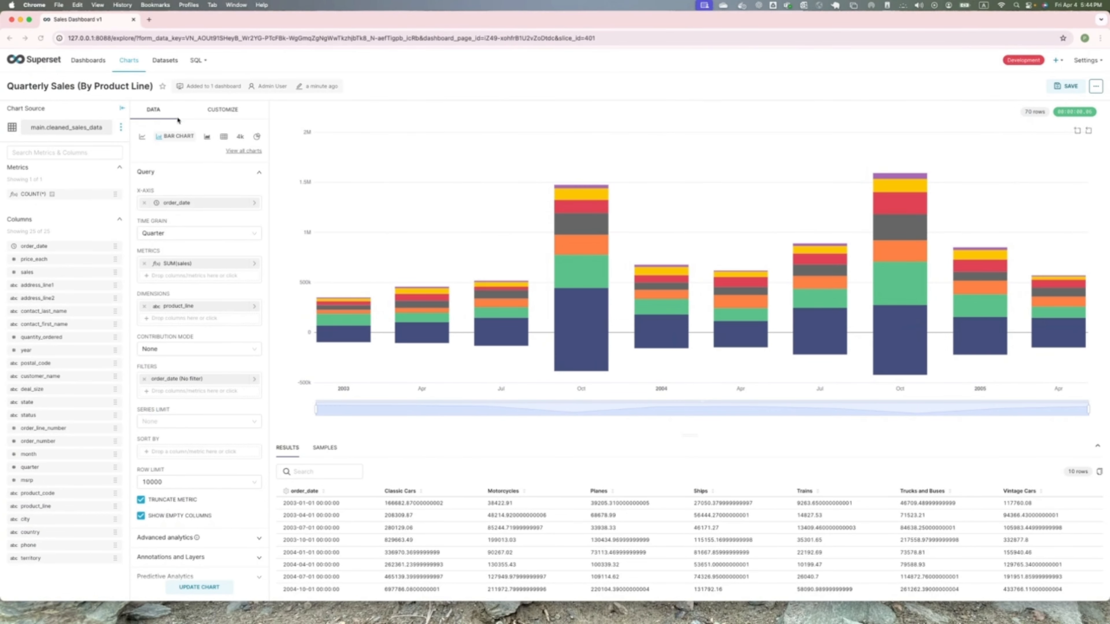
- Enable the forecast in the bar chart's Predictive Analytics settings
scroll(236, 449, down, 1)
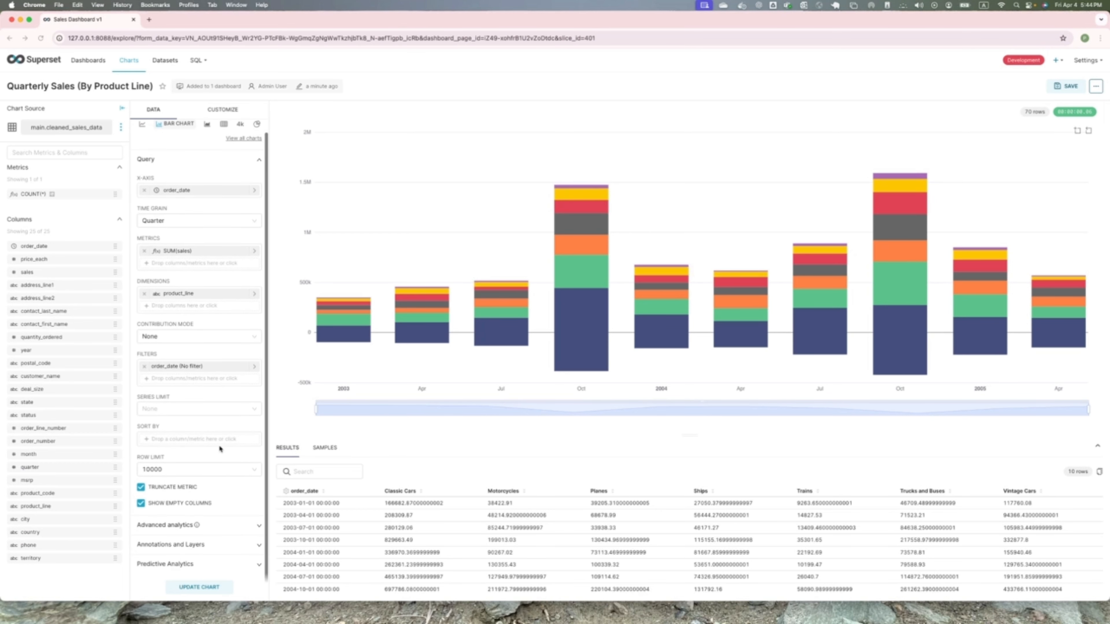
scroll(188, 552, down, 2)
click(258, 566)
scroll(230, 519, down, 5)
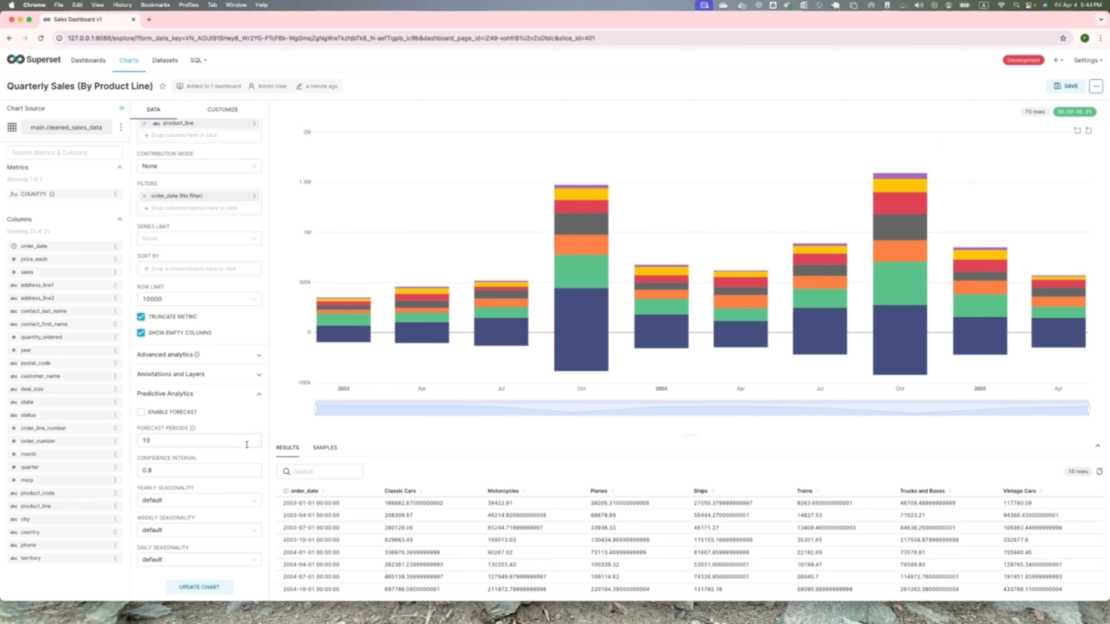
click(140, 413)
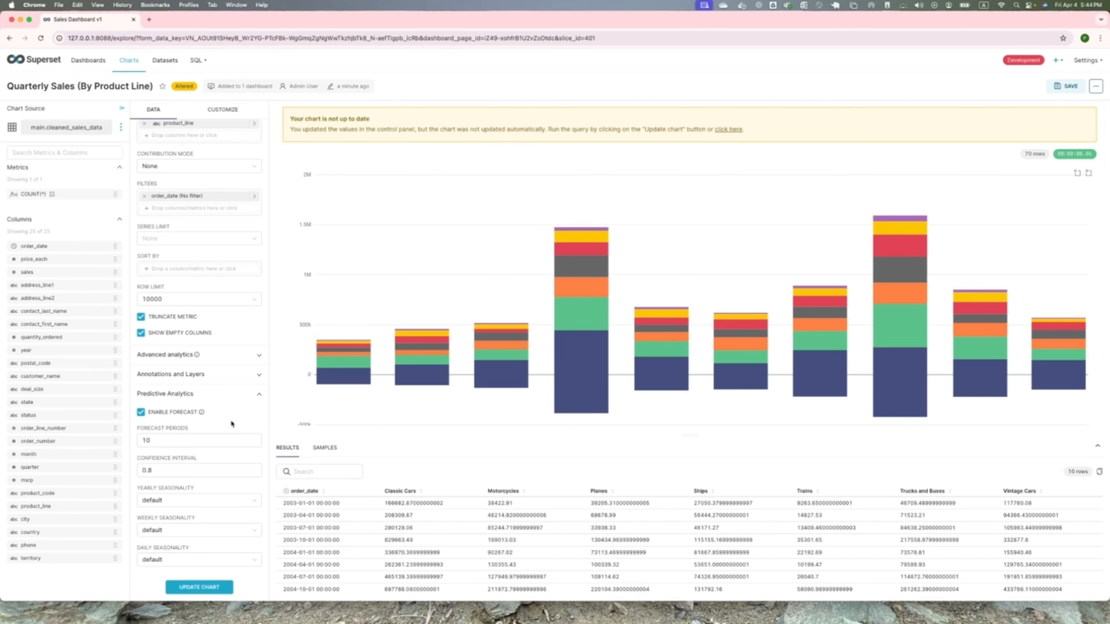
- Set the forecast's yearly and weekly seasonality to Yes, keeping 10 forecast periods, and update the chart
click(151, 440)
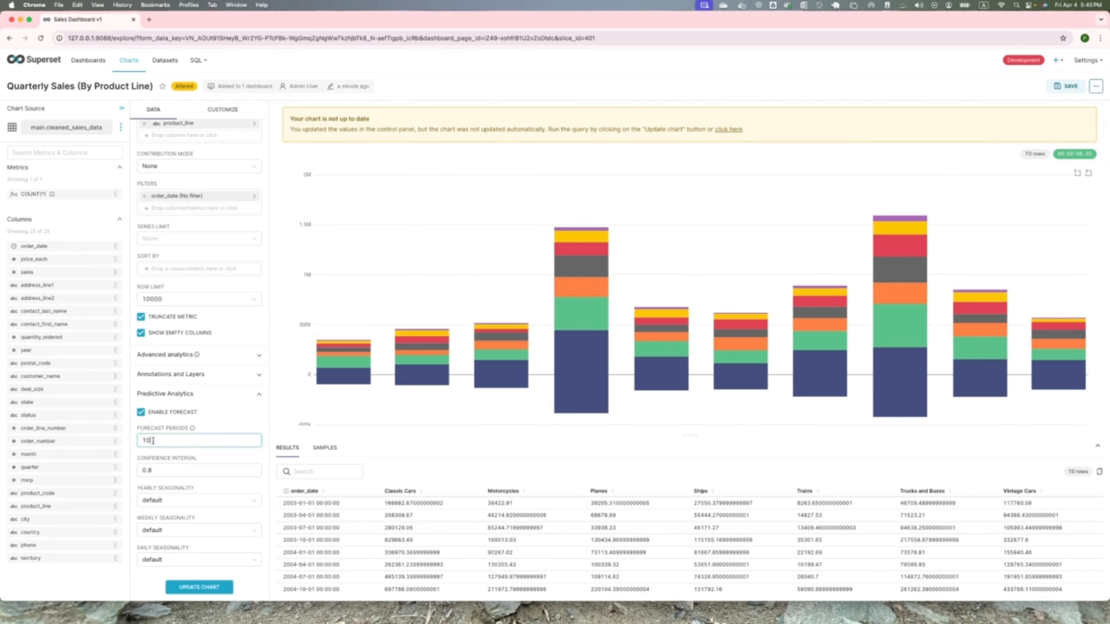
drag(153, 441, 138, 440)
click(166, 503)
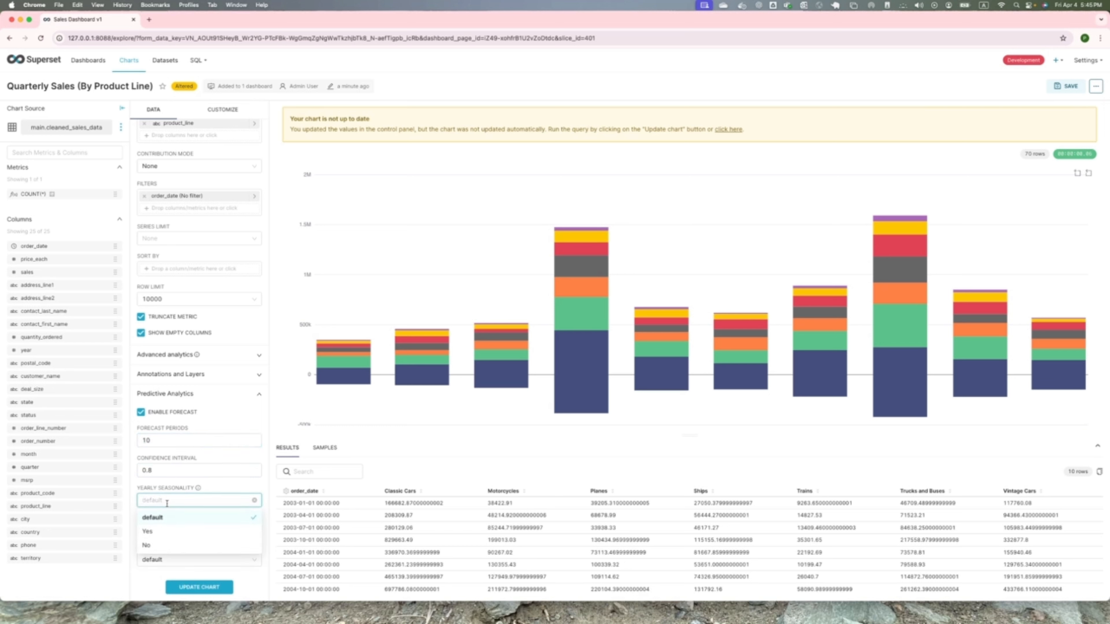
click(150, 531)
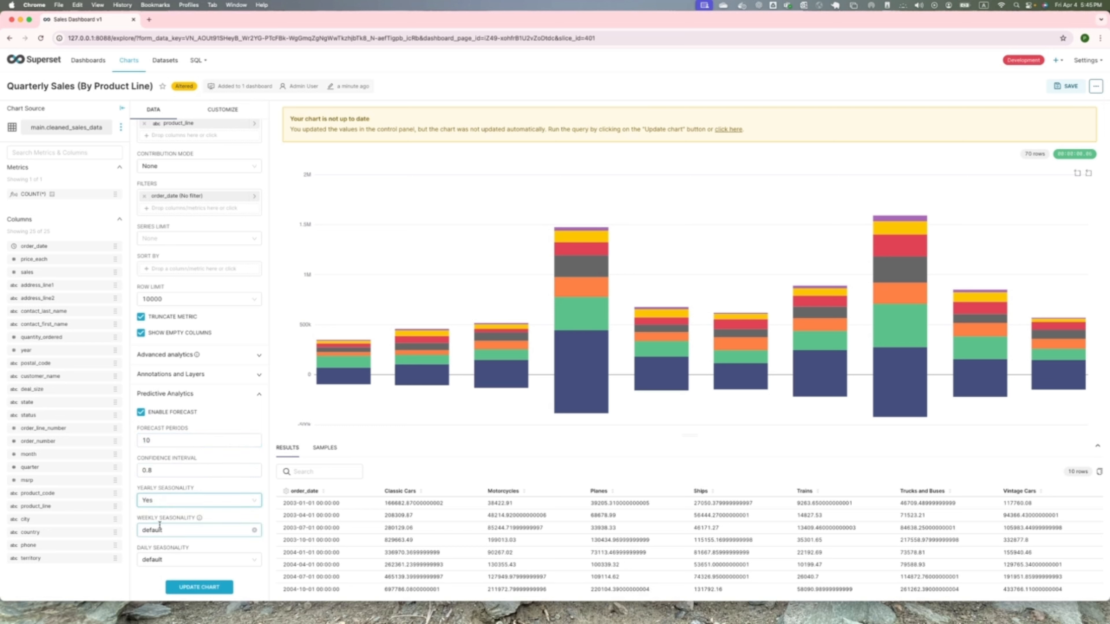
click(167, 530)
click(147, 561)
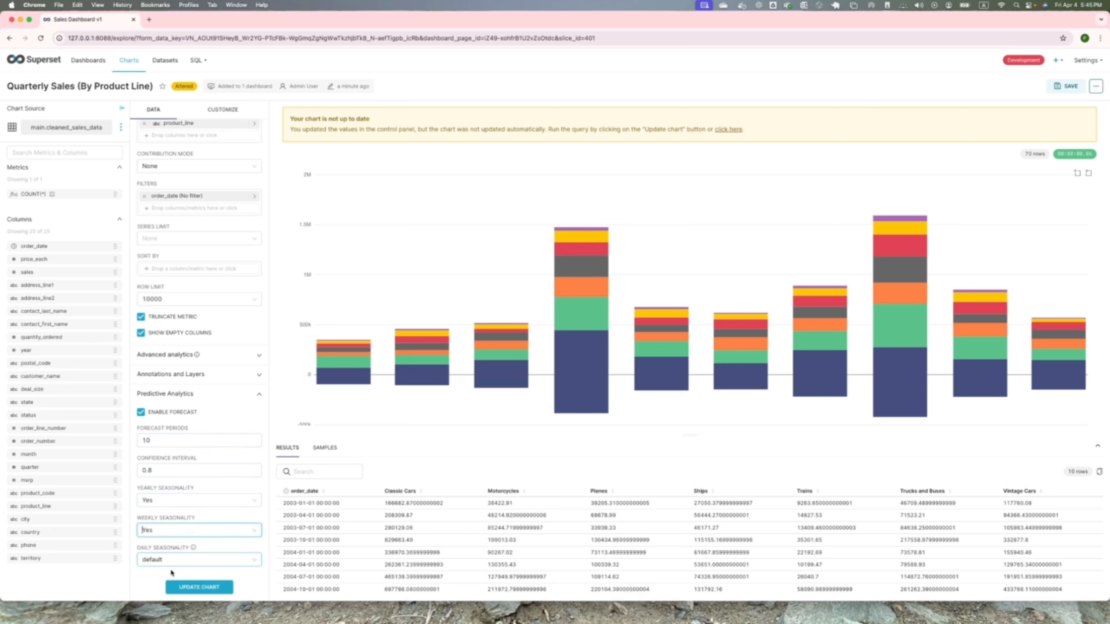
click(198, 588)
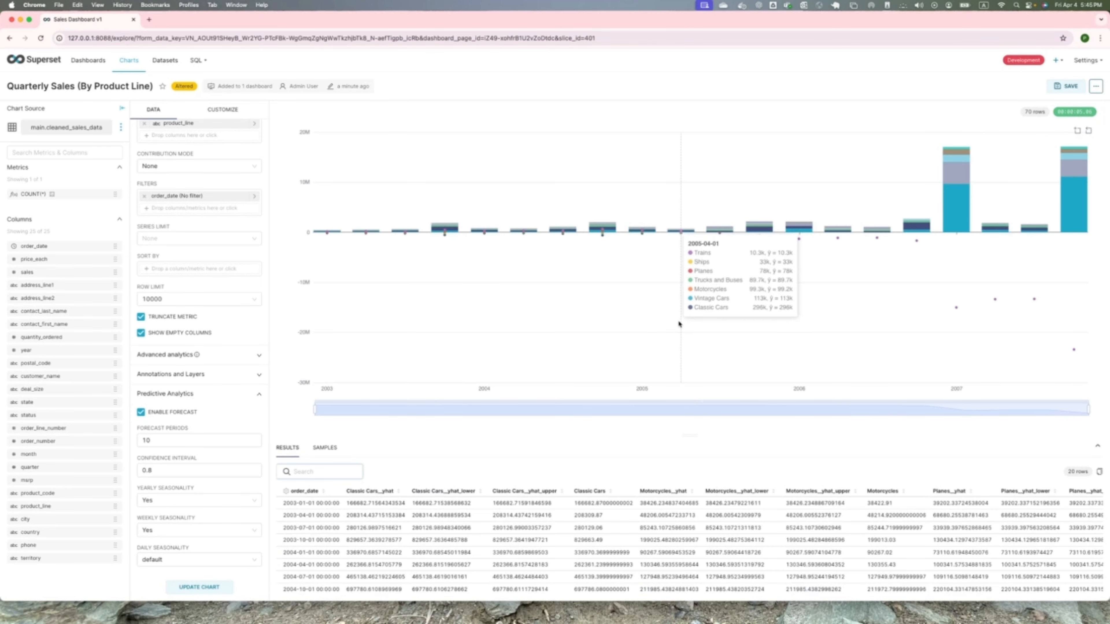
- Overwrite the saved Quarterly Sales (By Product Line) chart and return to Sales Dashboard v1 to examine its forecast bars
click(1067, 86)
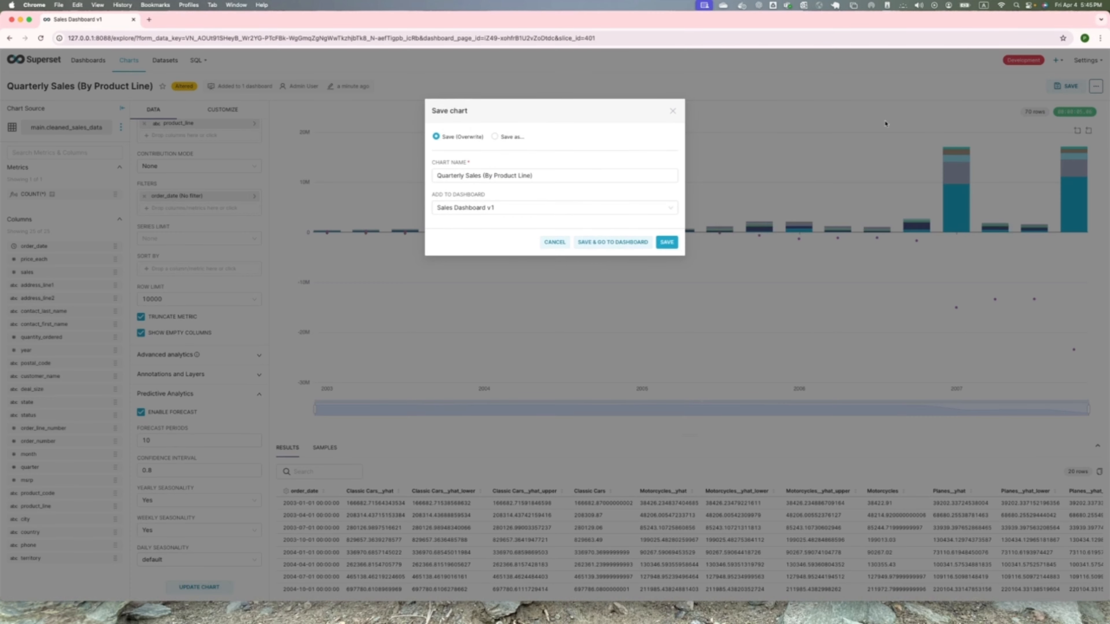
click(608, 243)
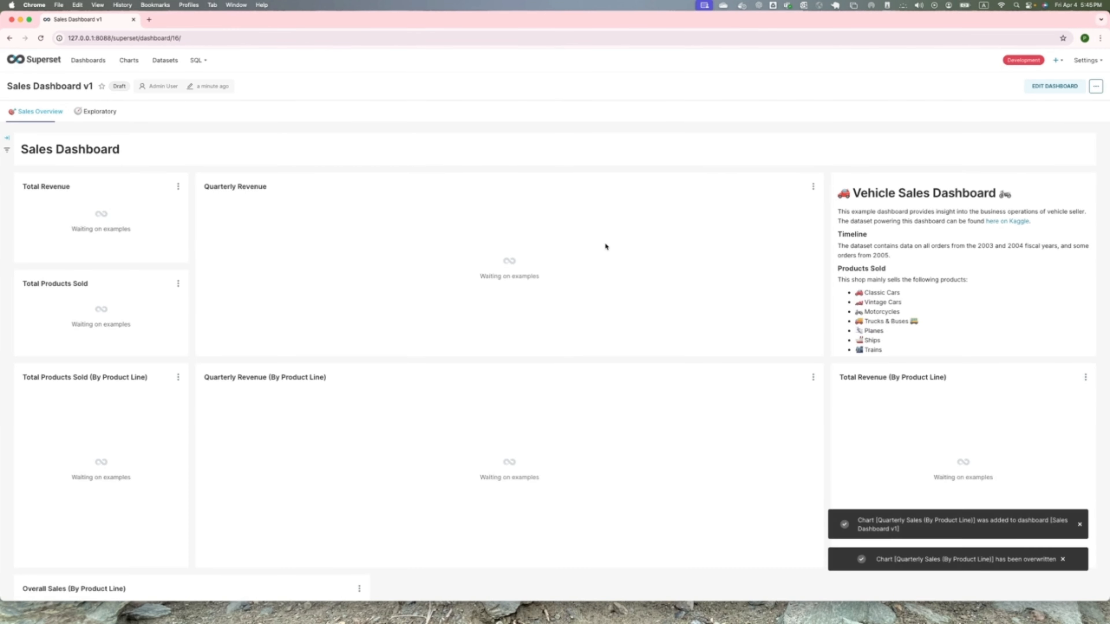
scroll(655, 306, down, 8)
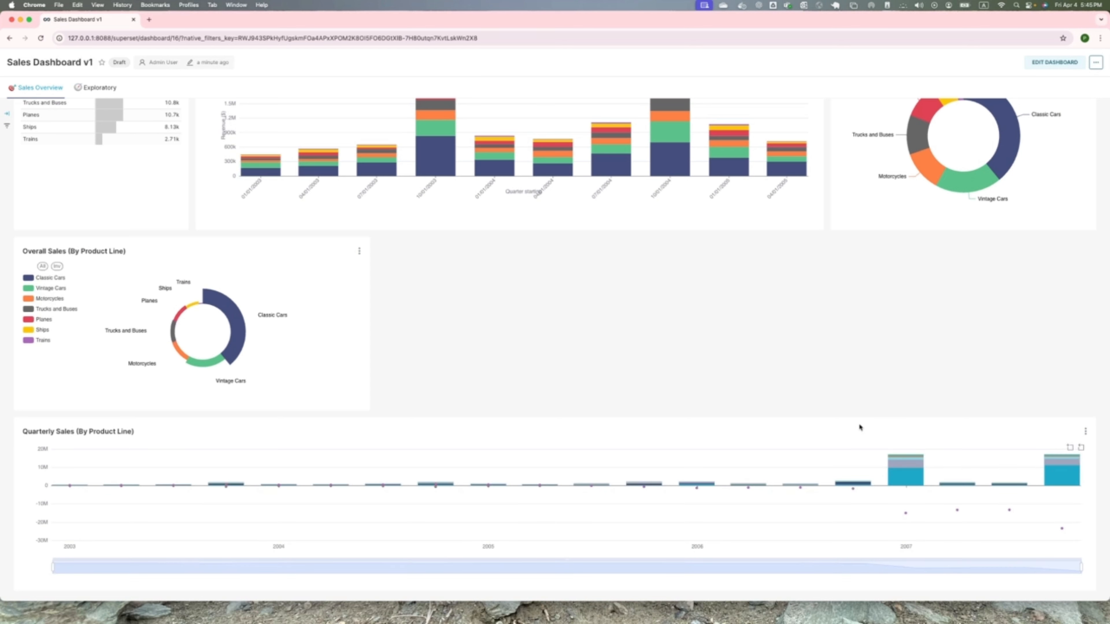
mouse_move(793, 144)
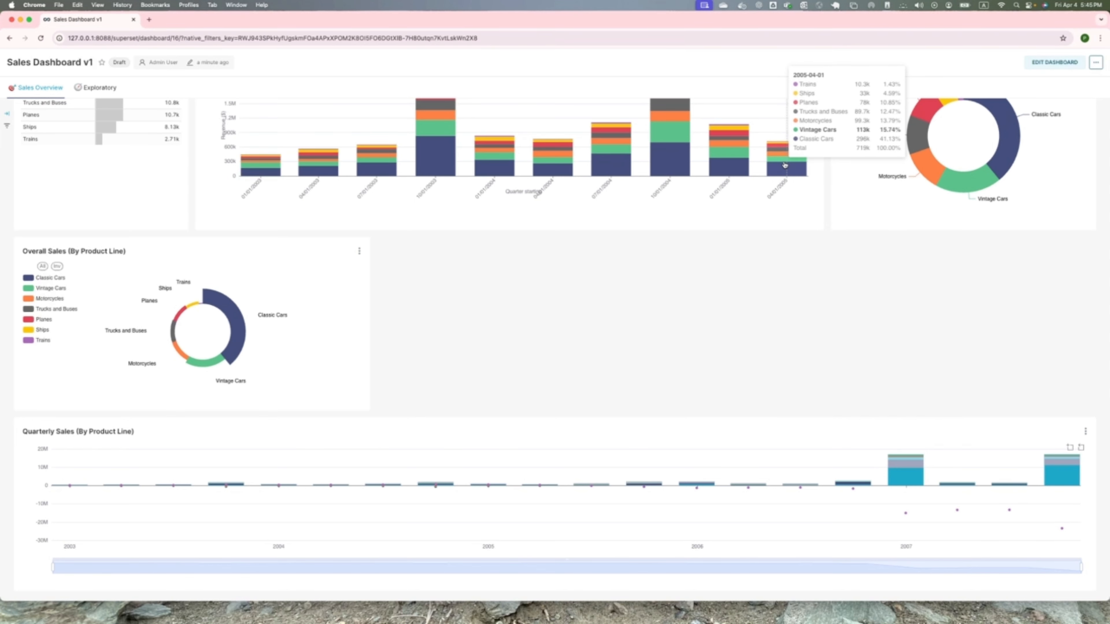
mouse_move(544, 489)
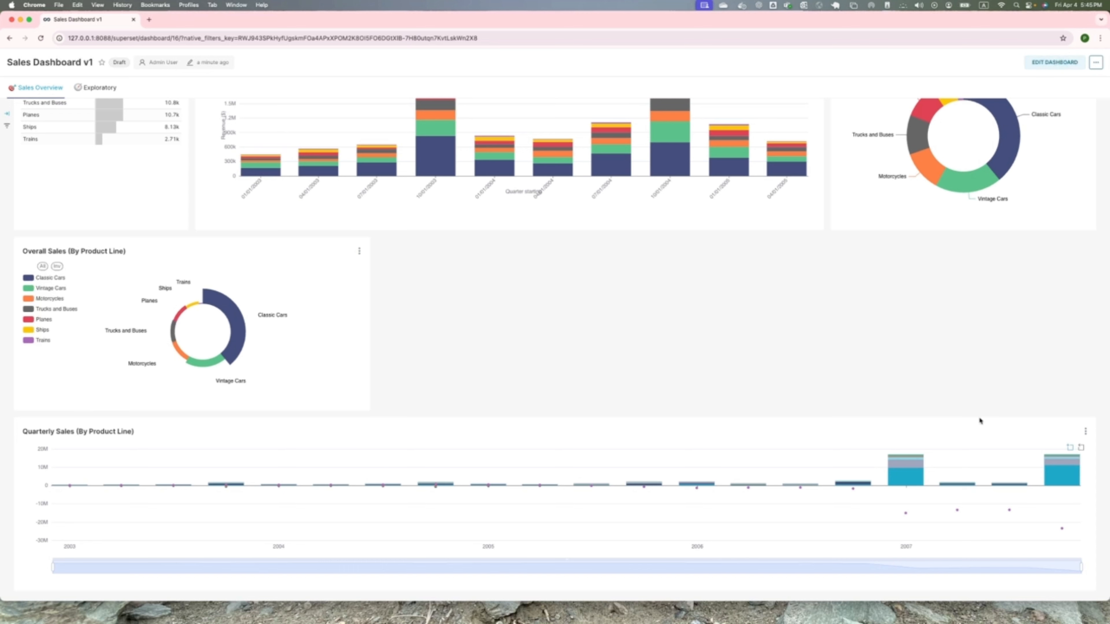
- Open the Quarterly Sales (By Product Line) chart from the dashboard for editing and turn off its data zoom
click(1087, 433)
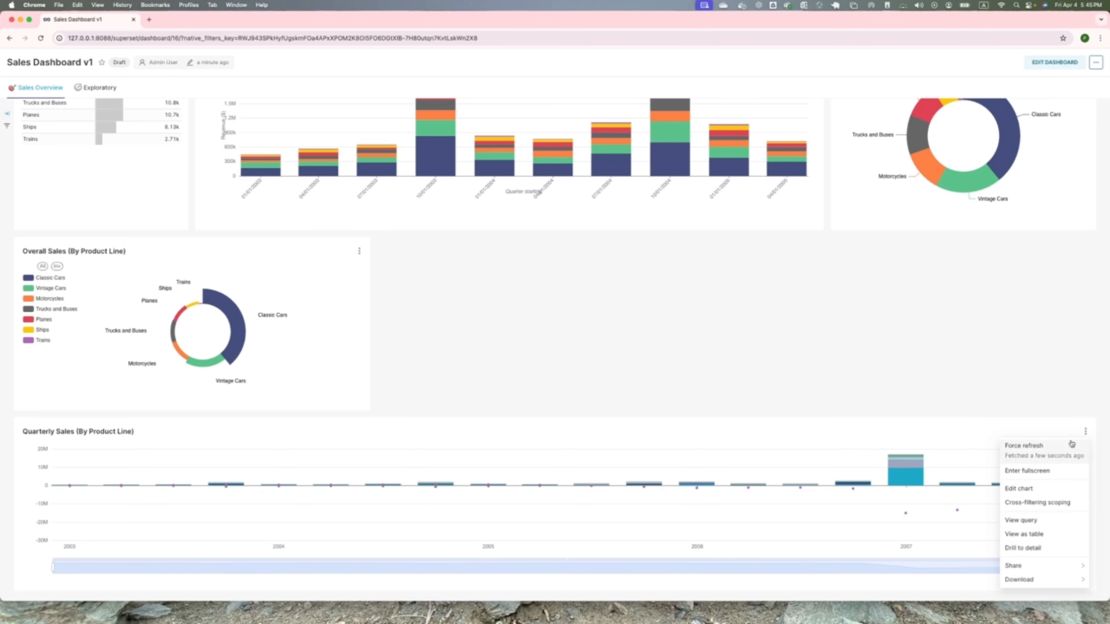
click(1043, 489)
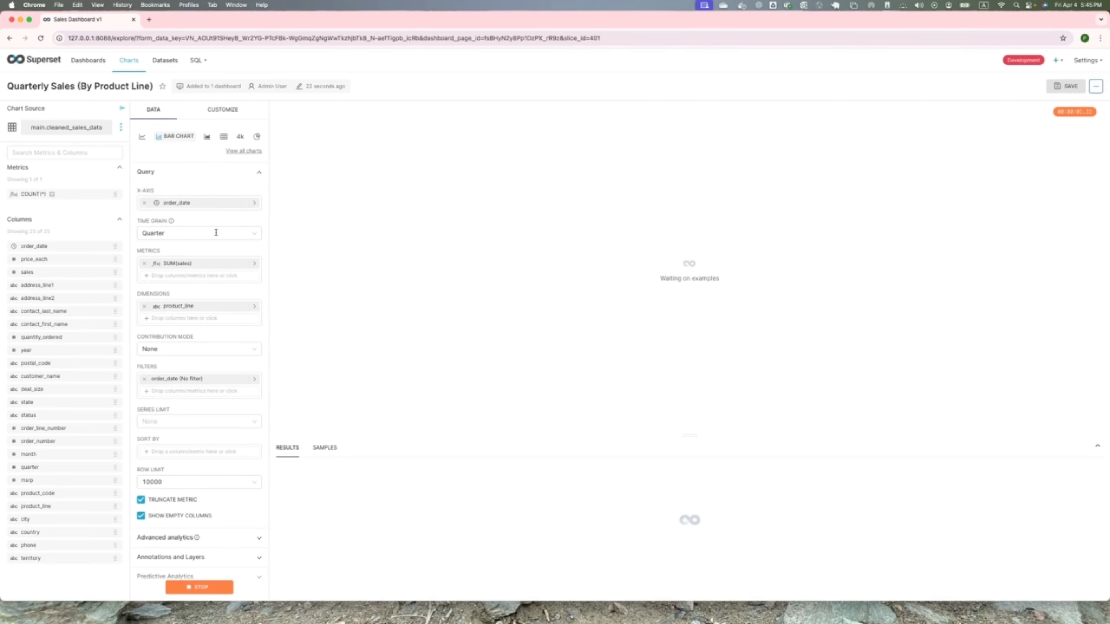
click(222, 110)
scroll(224, 266, down, 5)
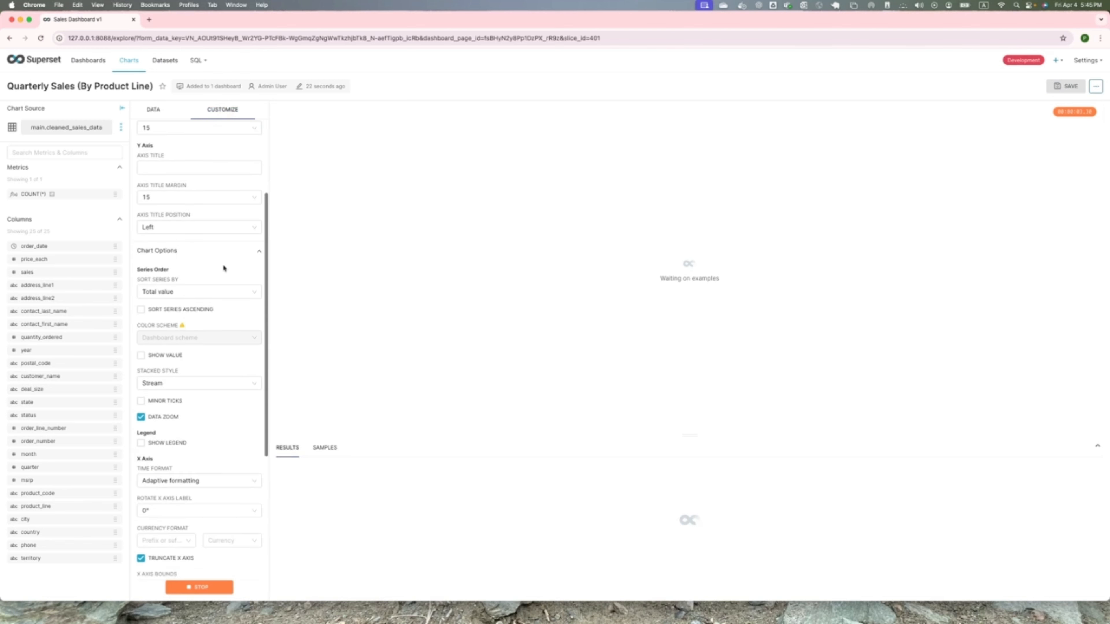
click(140, 351)
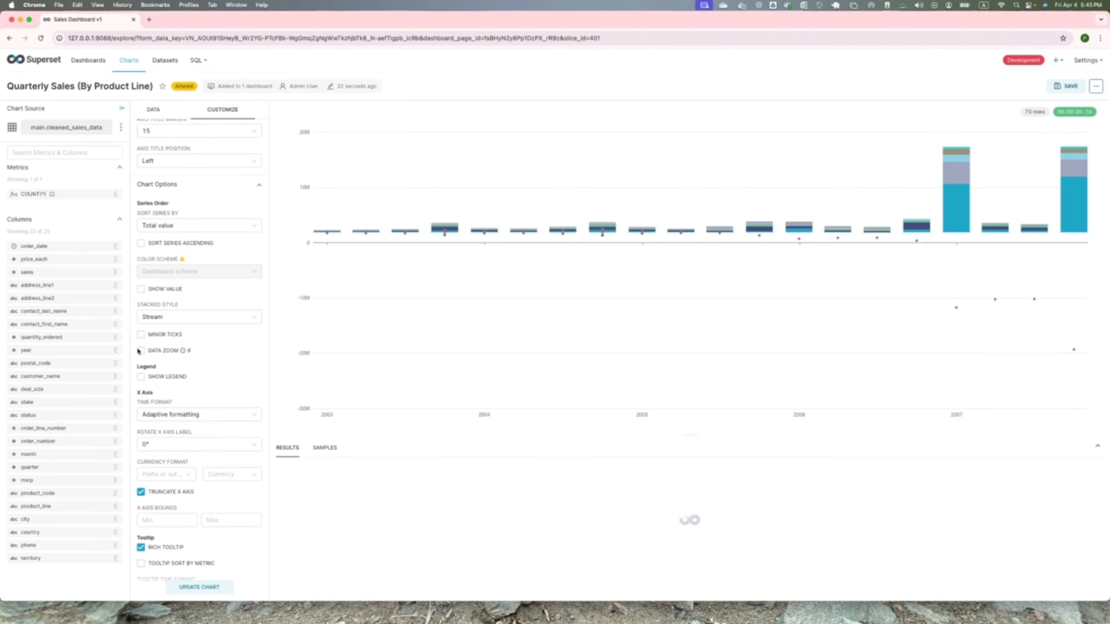
- Try the None stacked style on the bar chart, settle on Stack, and update the chart
click(171, 319)
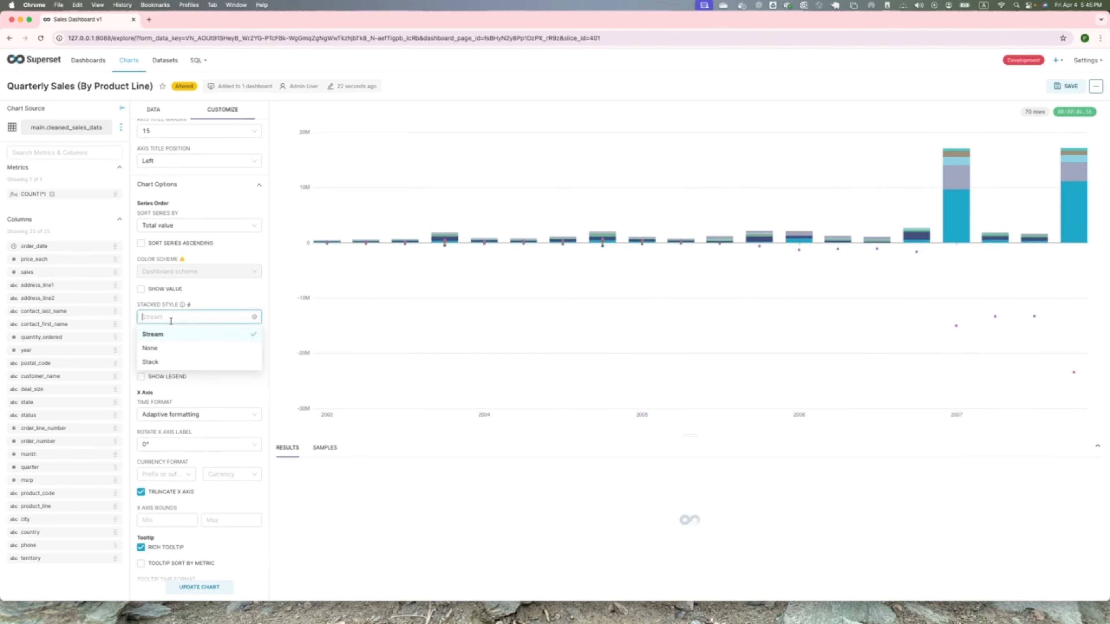
click(158, 348)
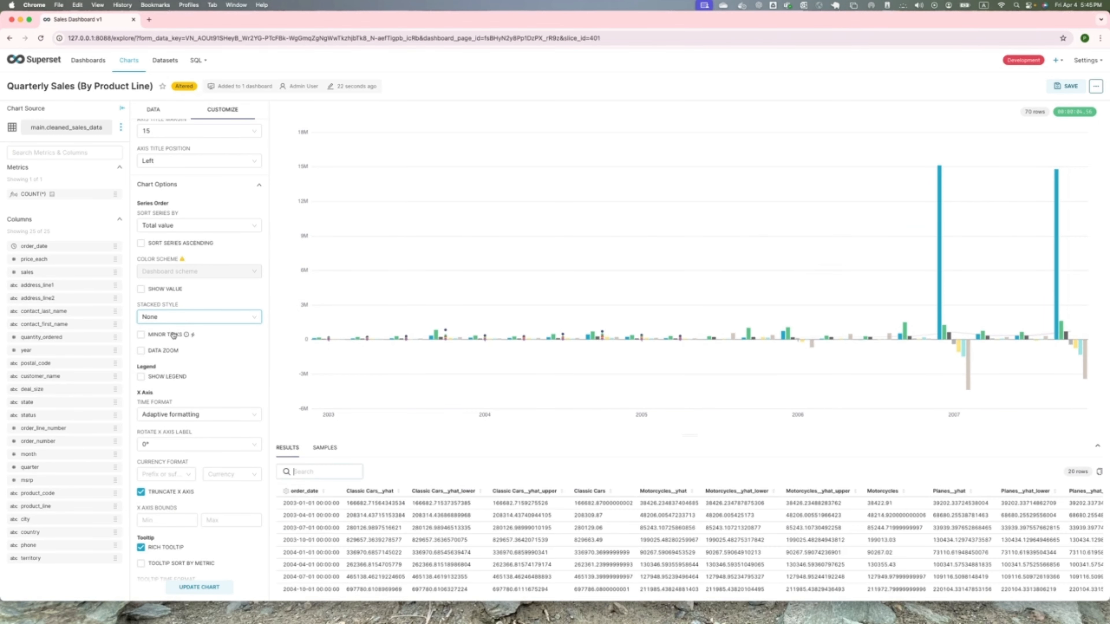
click(175, 317)
click(150, 348)
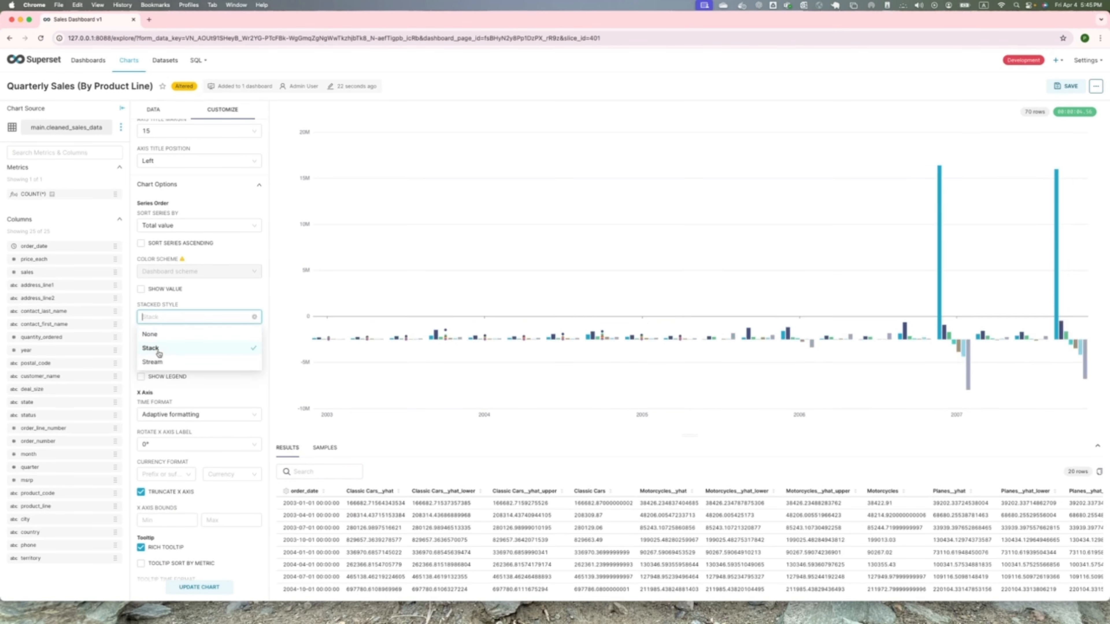
click(200, 587)
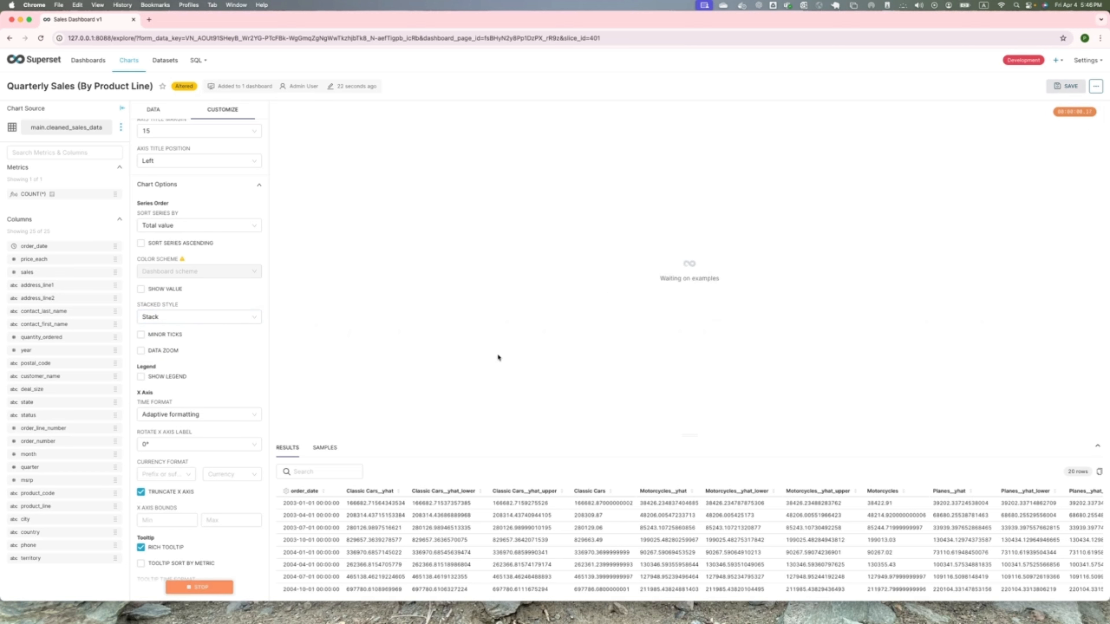
- Overwrite the saved Quarterly Sales (By Product Line) chart and go back to Sales Dashboard v1 to view its stacked bars
mouse_move(1087, 60)
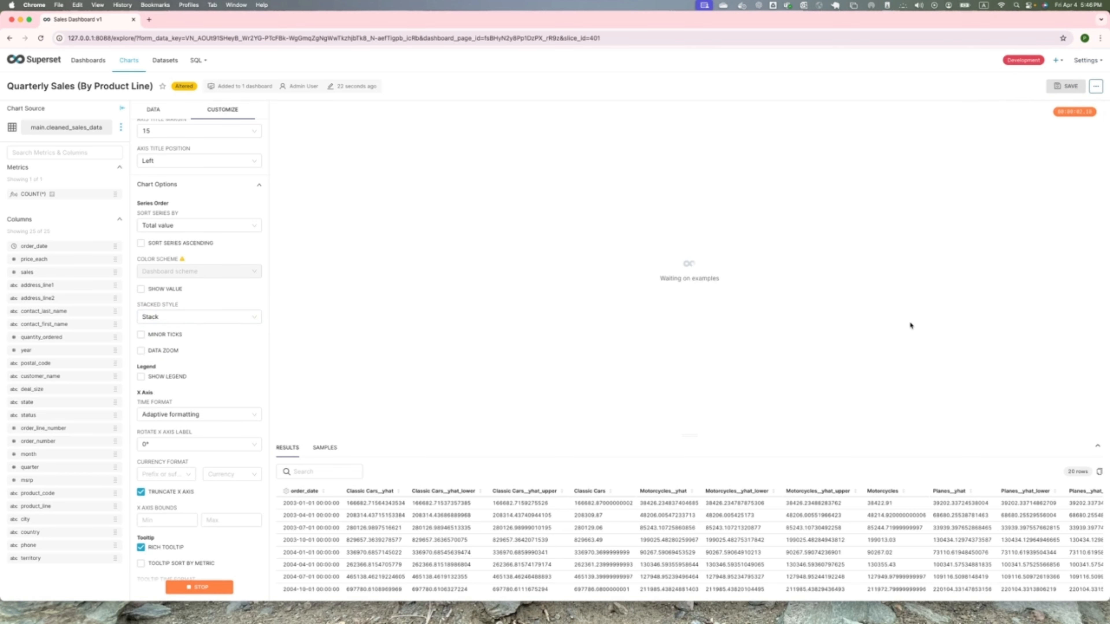
click(1067, 86)
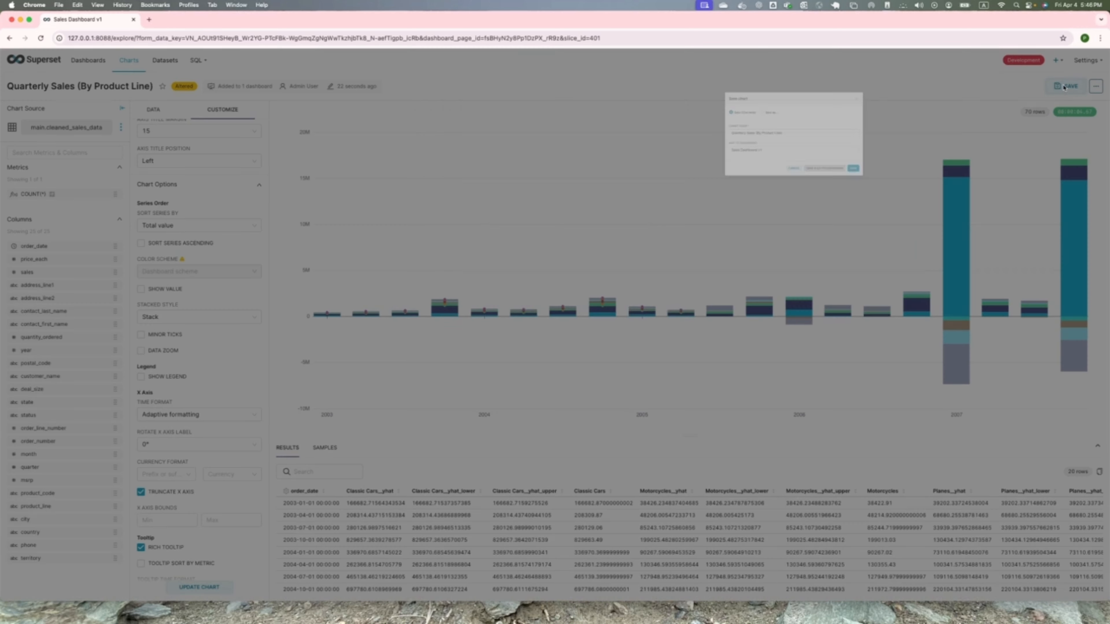
click(590, 243)
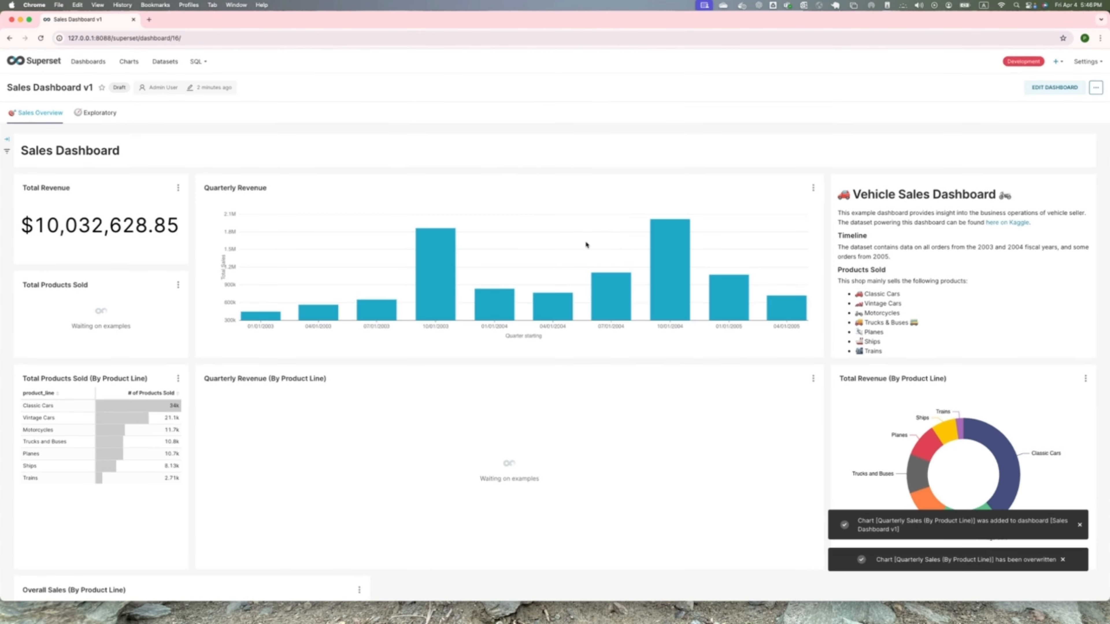
scroll(638, 398, down, 8)
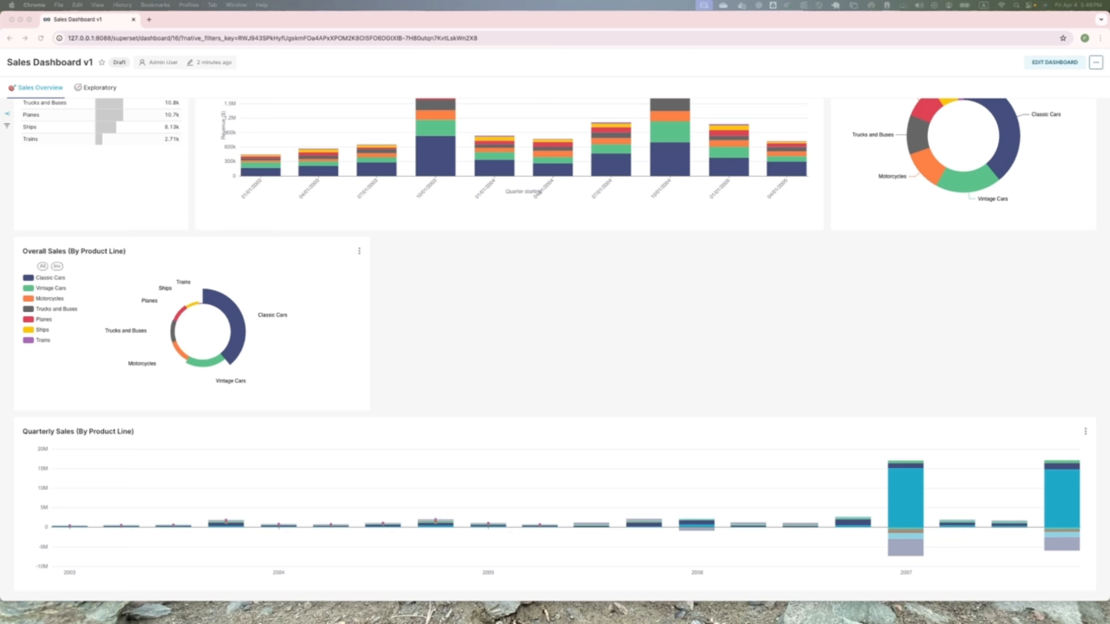
- Switch to Docker Desktop and open the Exec terminal of the running superset container
key(super+Tab)
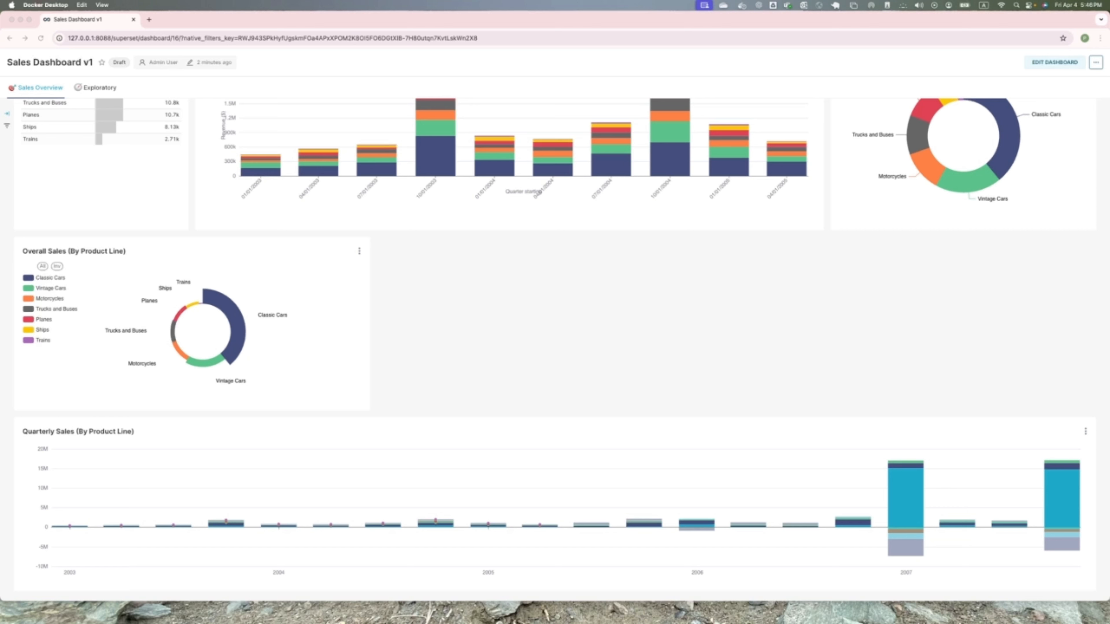
click(21, 19)
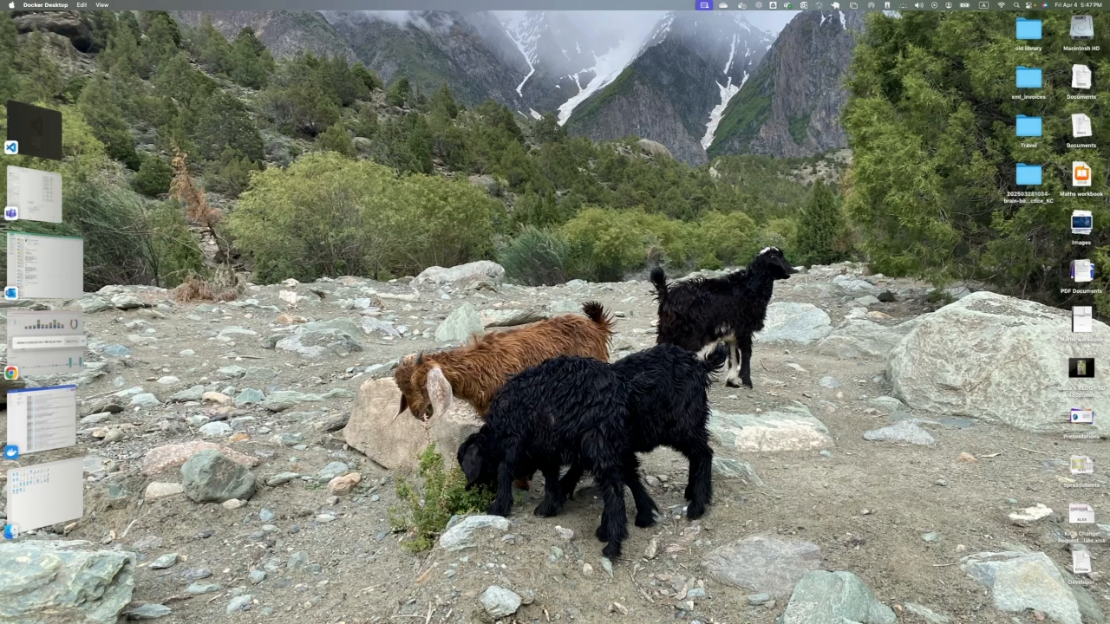
click(68, 400)
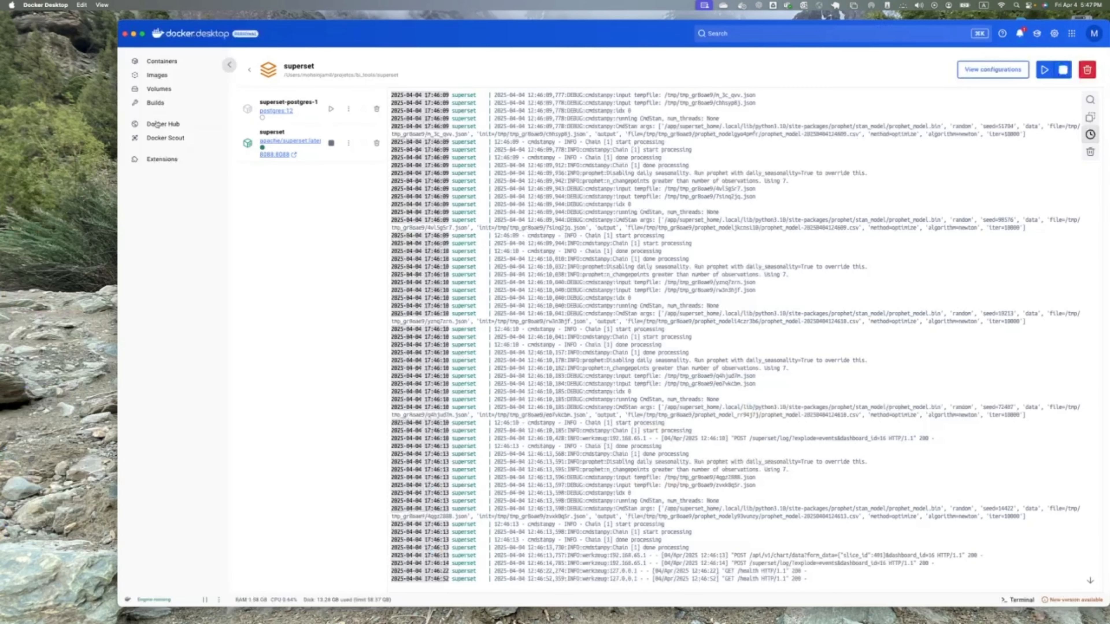
click(250, 70)
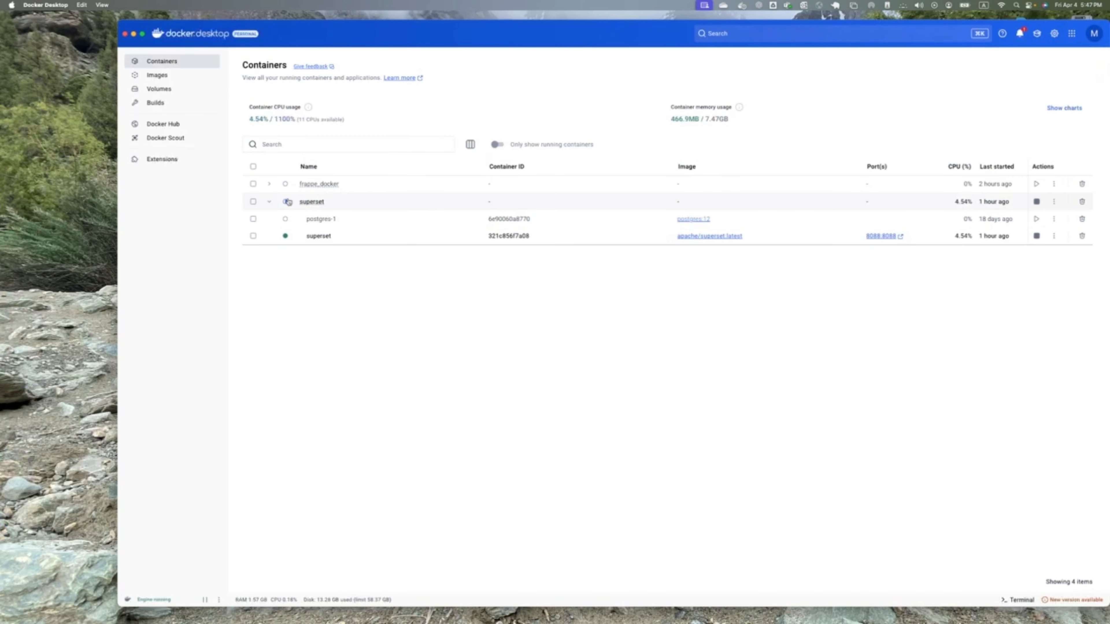
click(312, 202)
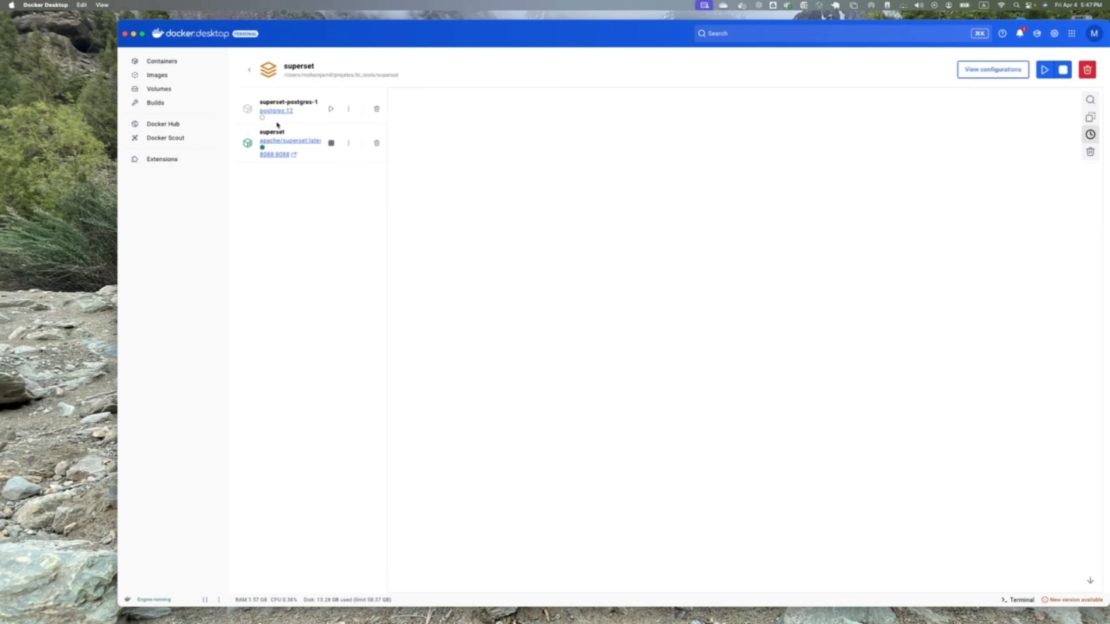
click(301, 131)
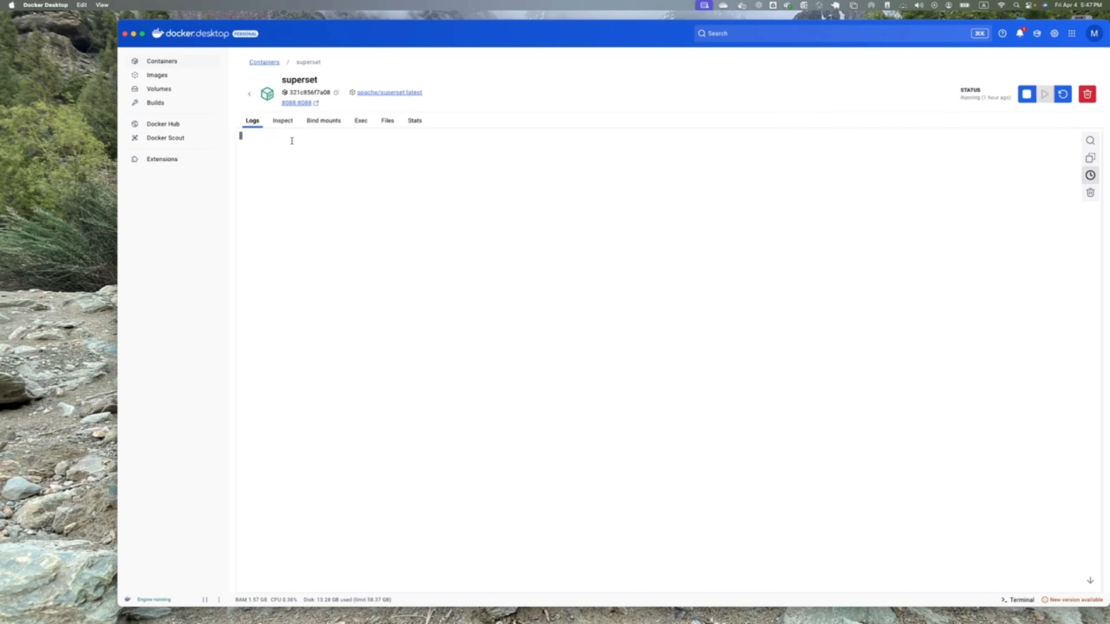
click(360, 121)
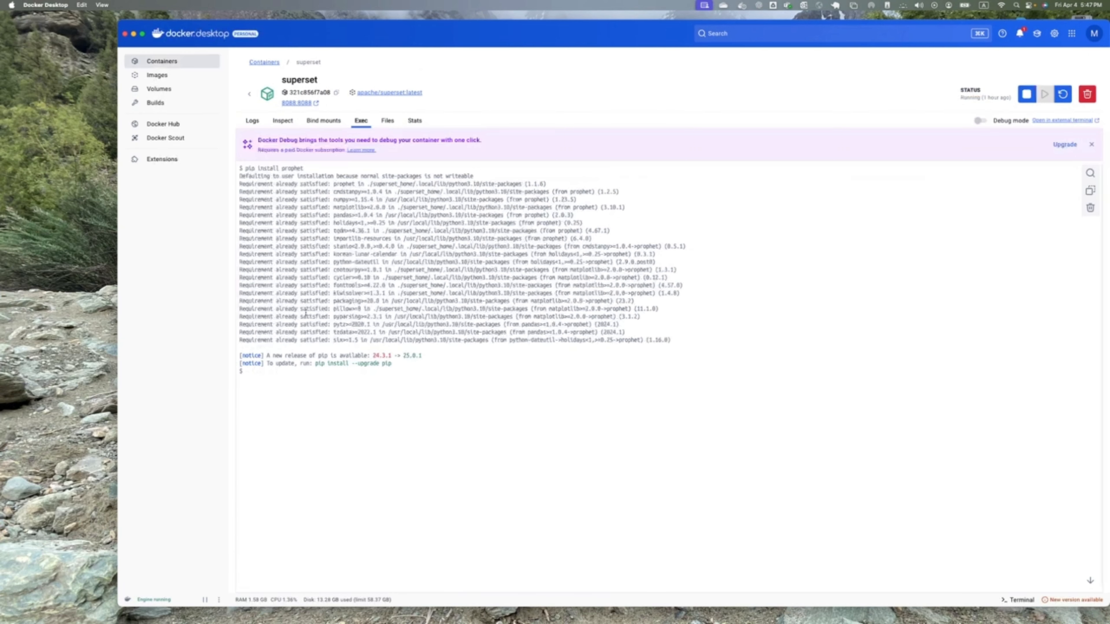
- Run "pip install prophet" in the superset container's terminal
click(253, 376)
right_click(252, 375)
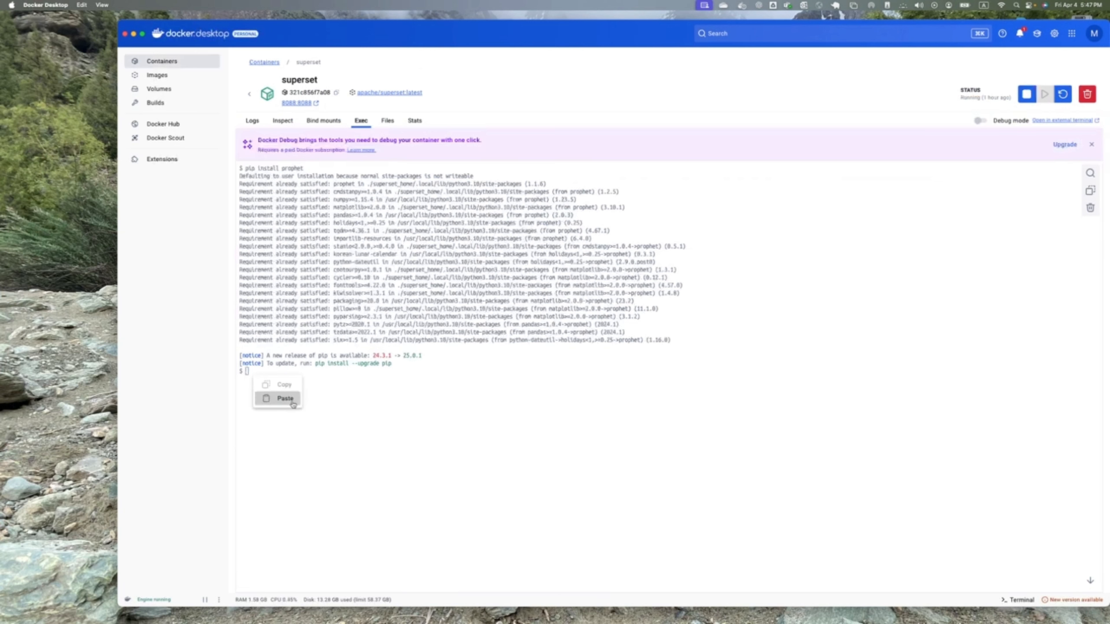
click(285, 398)
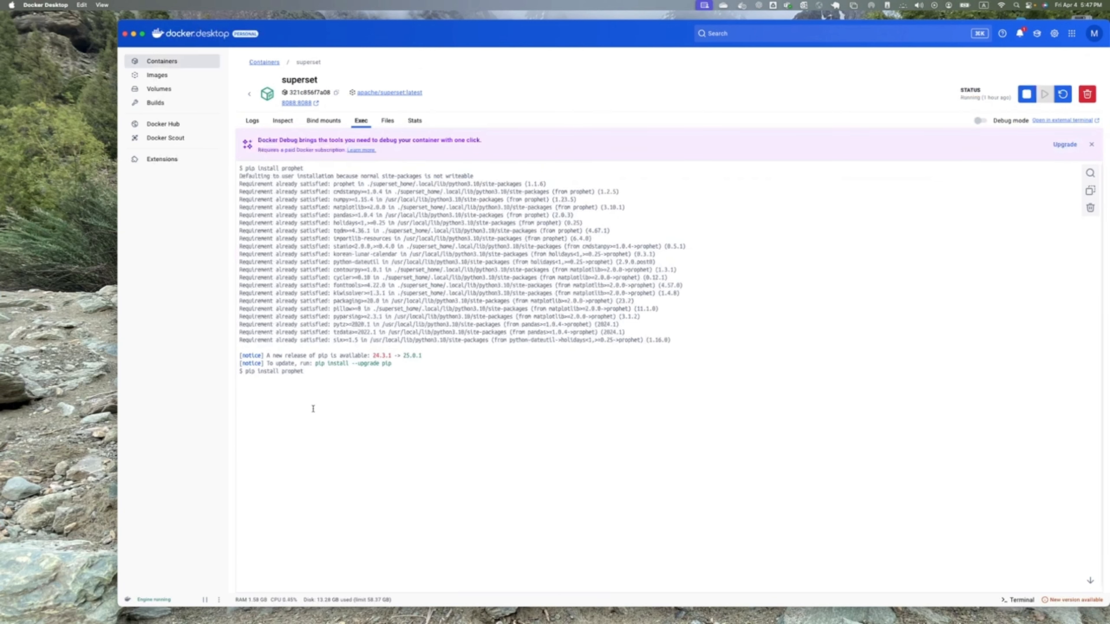
key(Return)
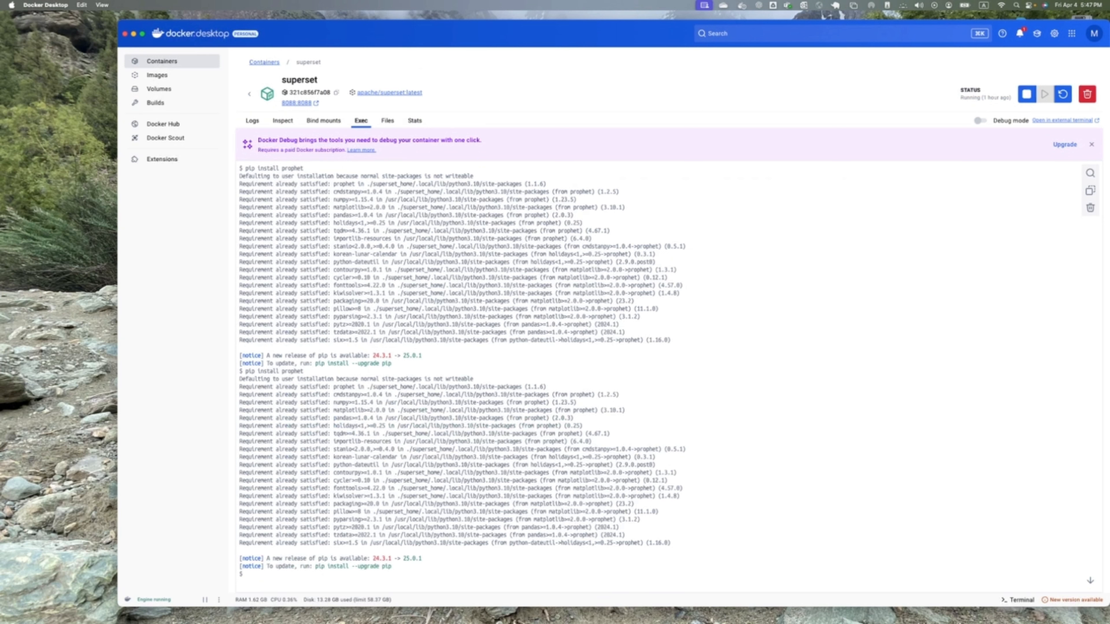
key(super+Tab)
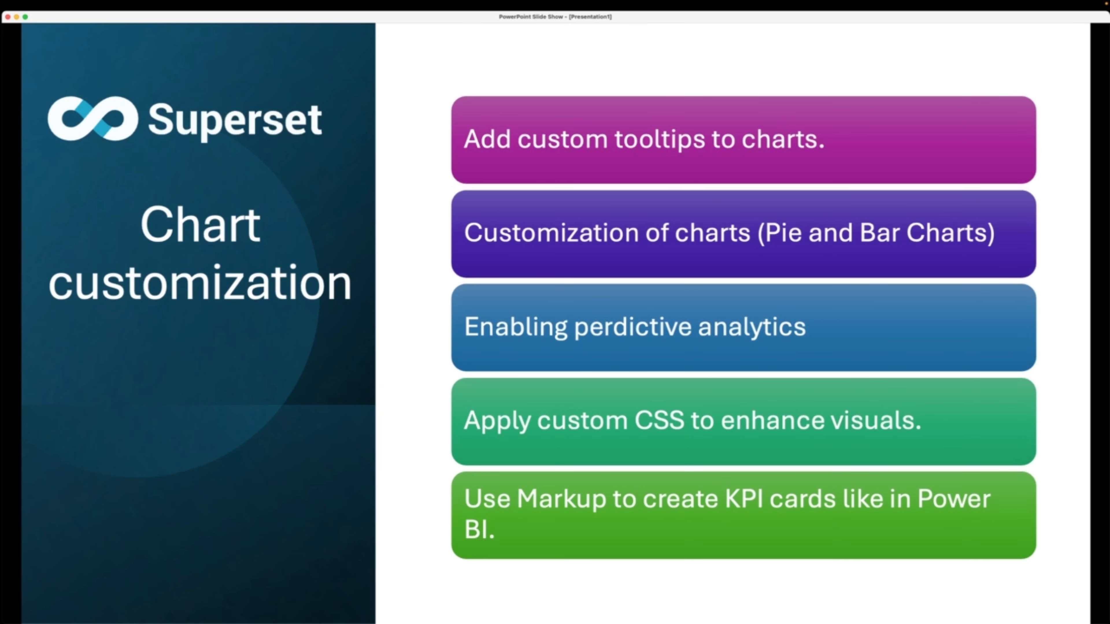
key(Right)
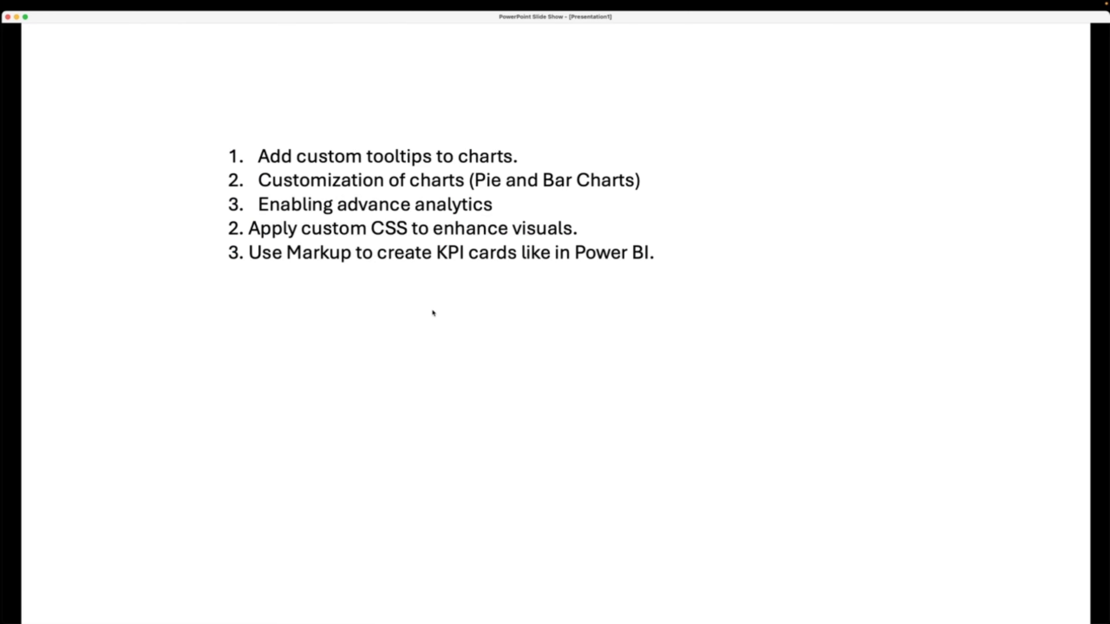
key(Left)
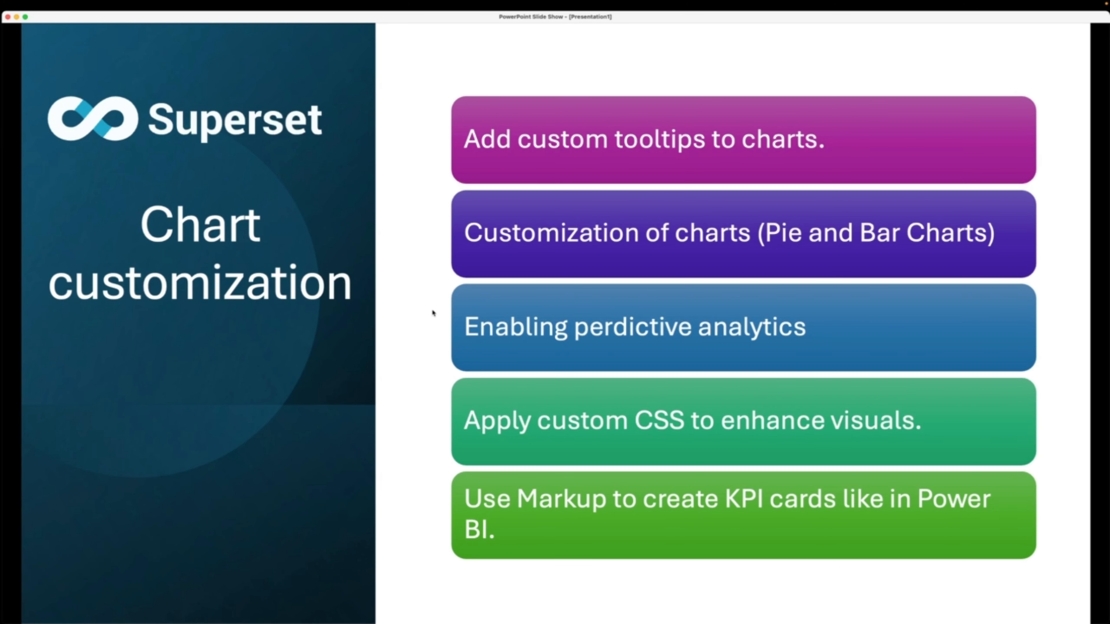
key(Right)
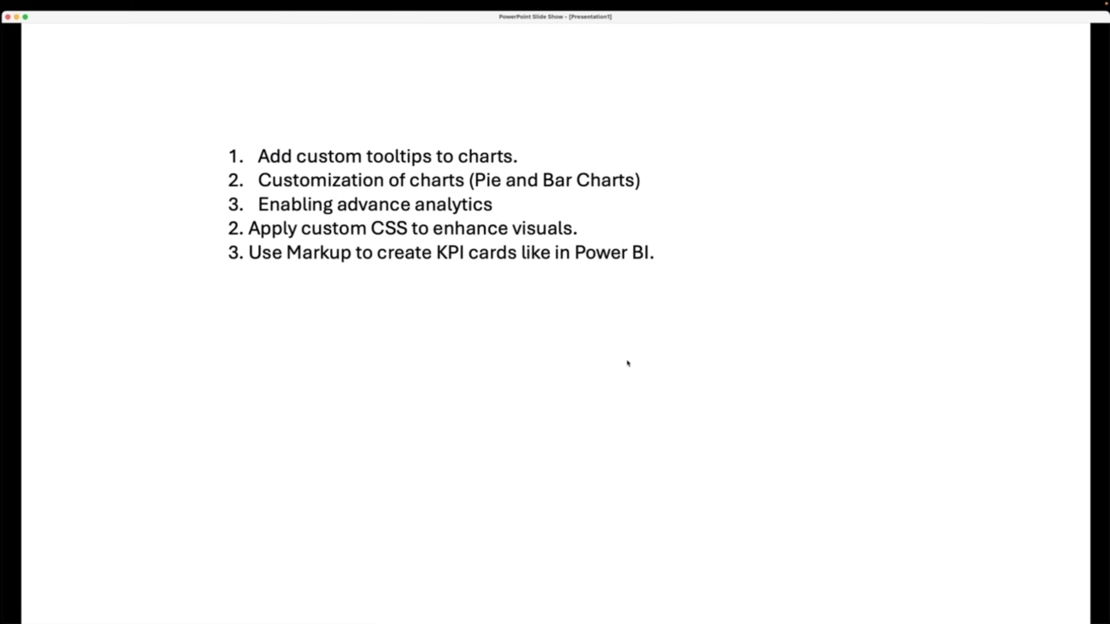
key(Left)
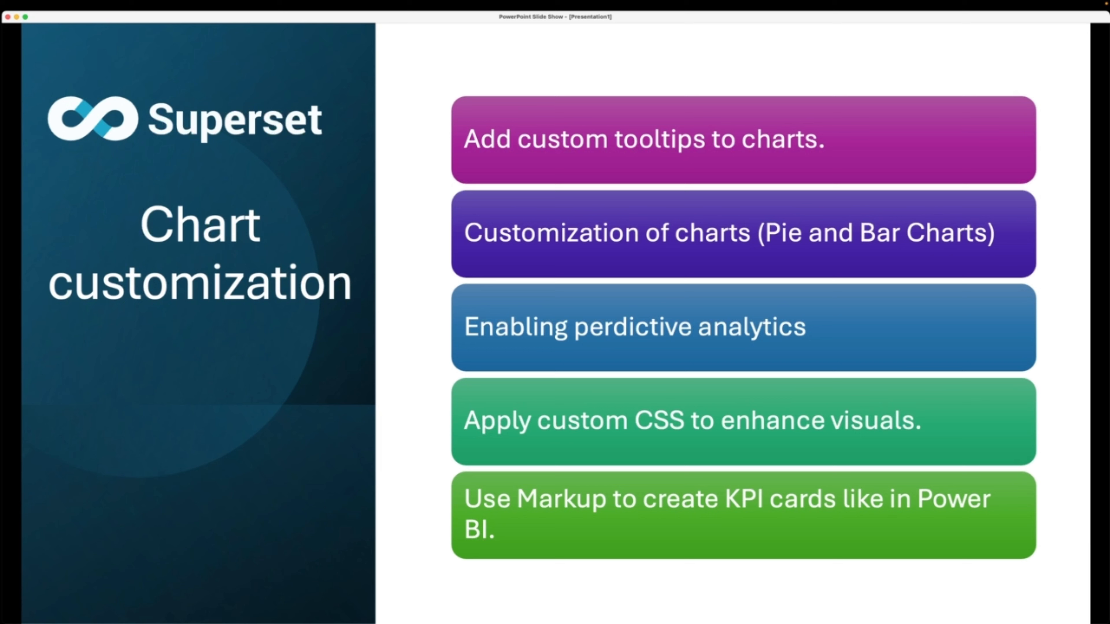
- Switch back to Superset in Chrome and look over the charts on Sales Dashboard v1
key(super+Tab)
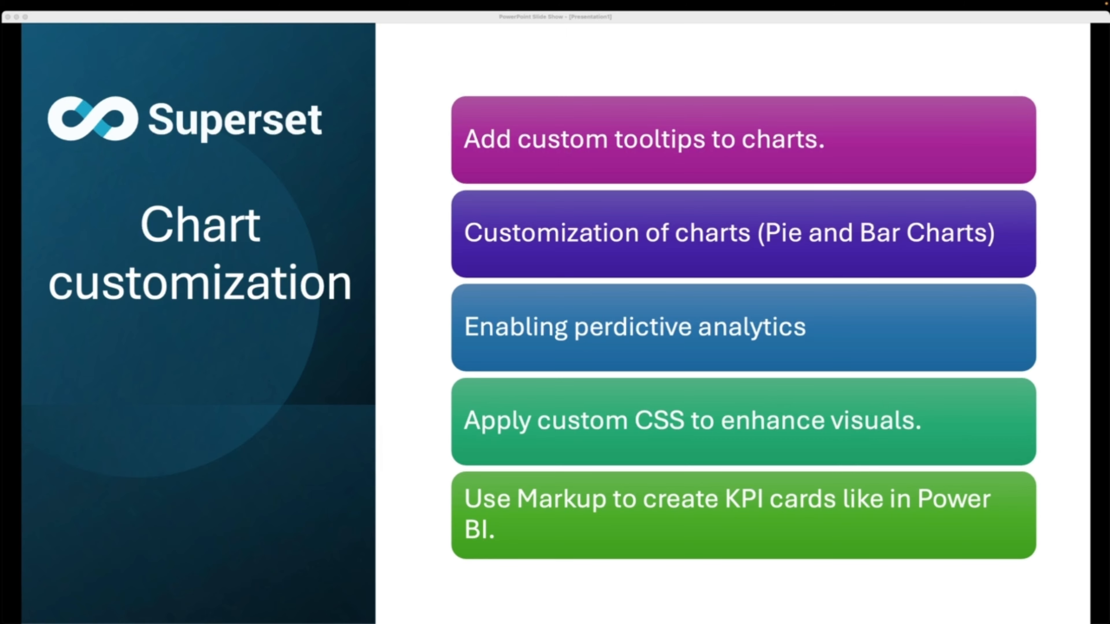
key(ctrl+Left)
key(ctrl+Left)
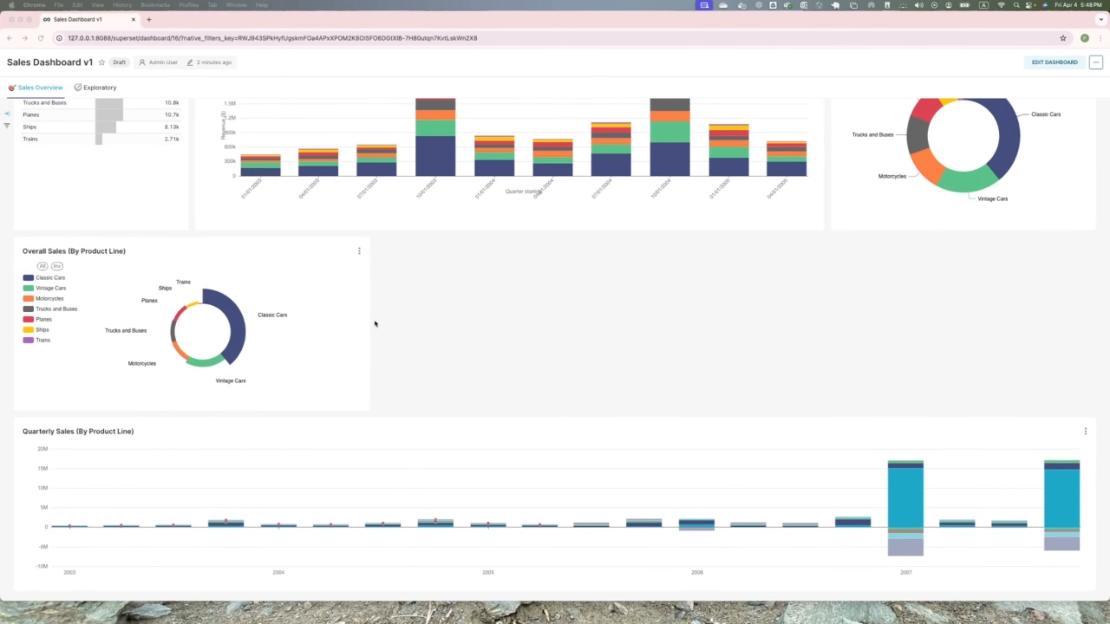
scroll(434, 347, up, 6)
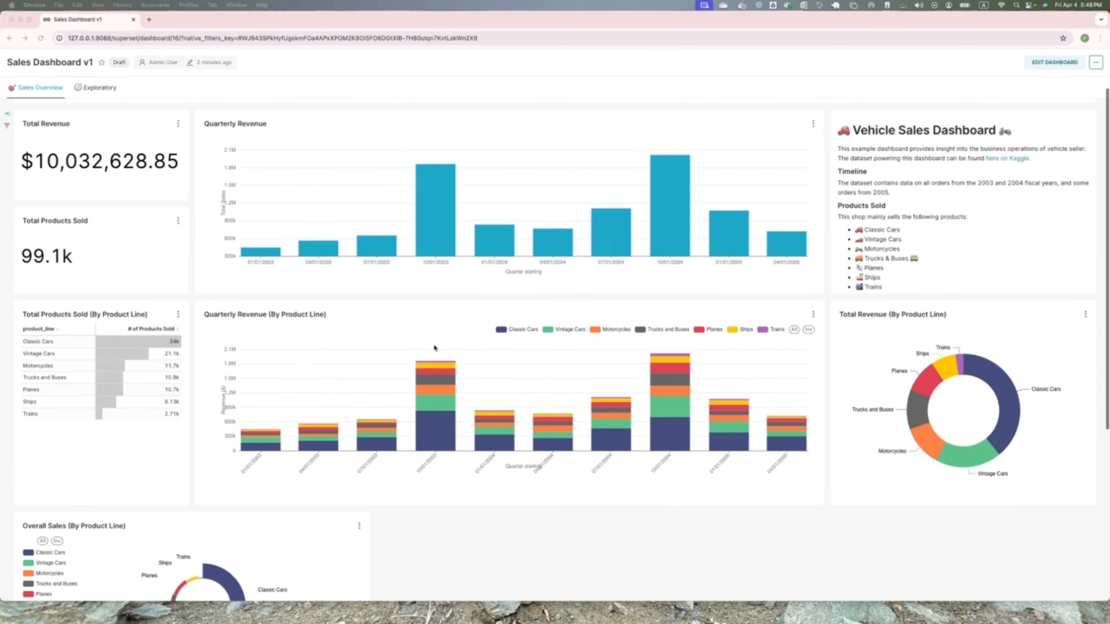
scroll(433, 348, down, 6)
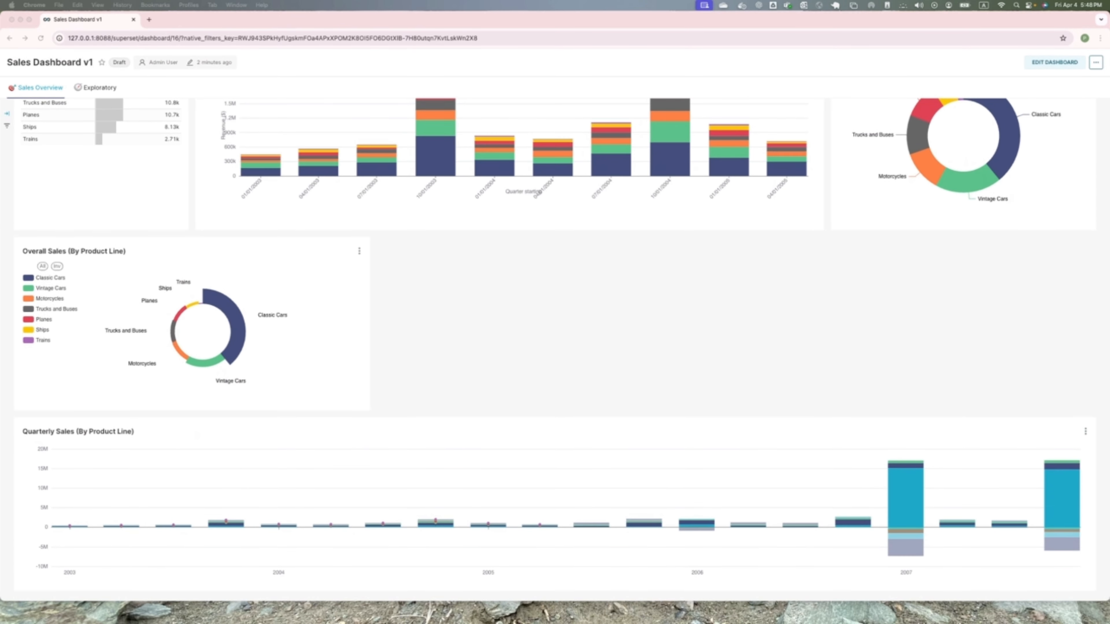
scroll(912, 185, up, 8)
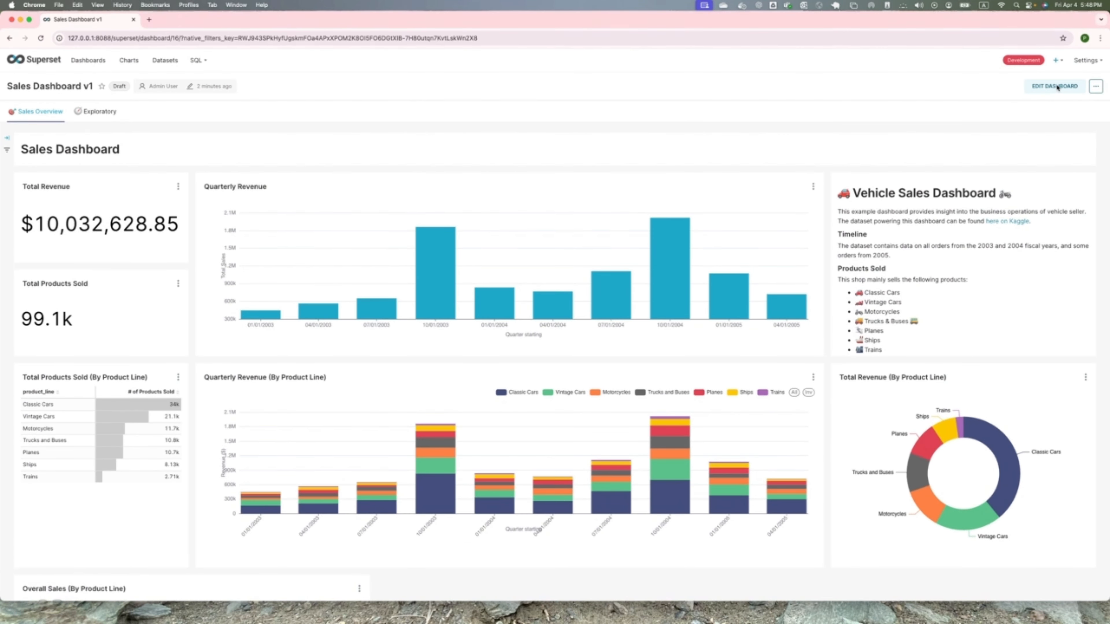
- Put Sales Dashboard v1 into edit mode and look through its layout
click(1057, 86)
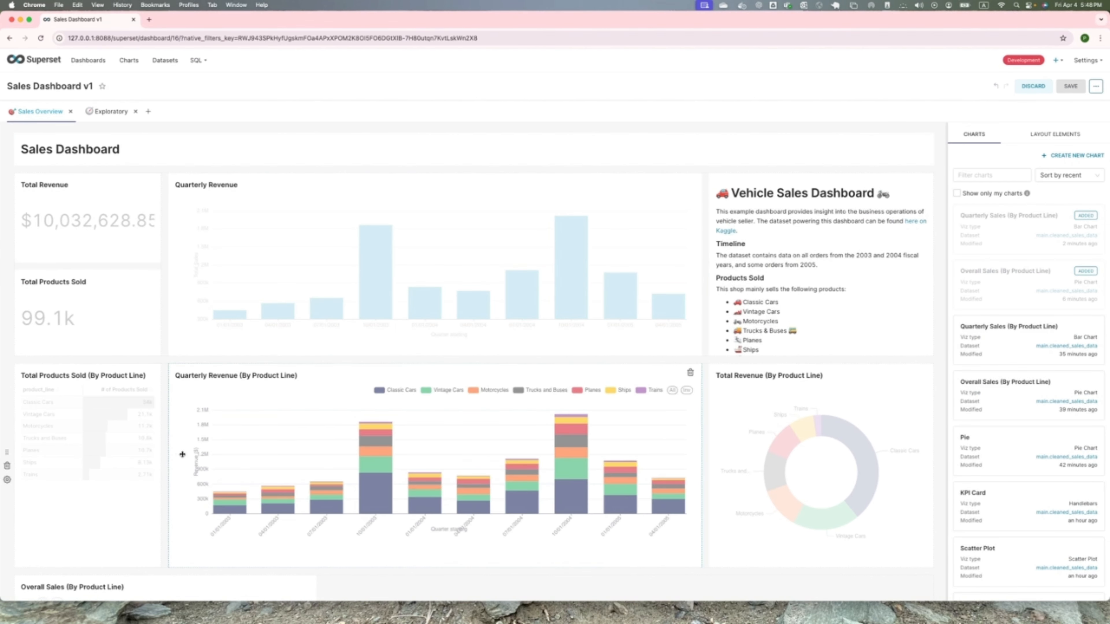
scroll(431, 466, down, 4)
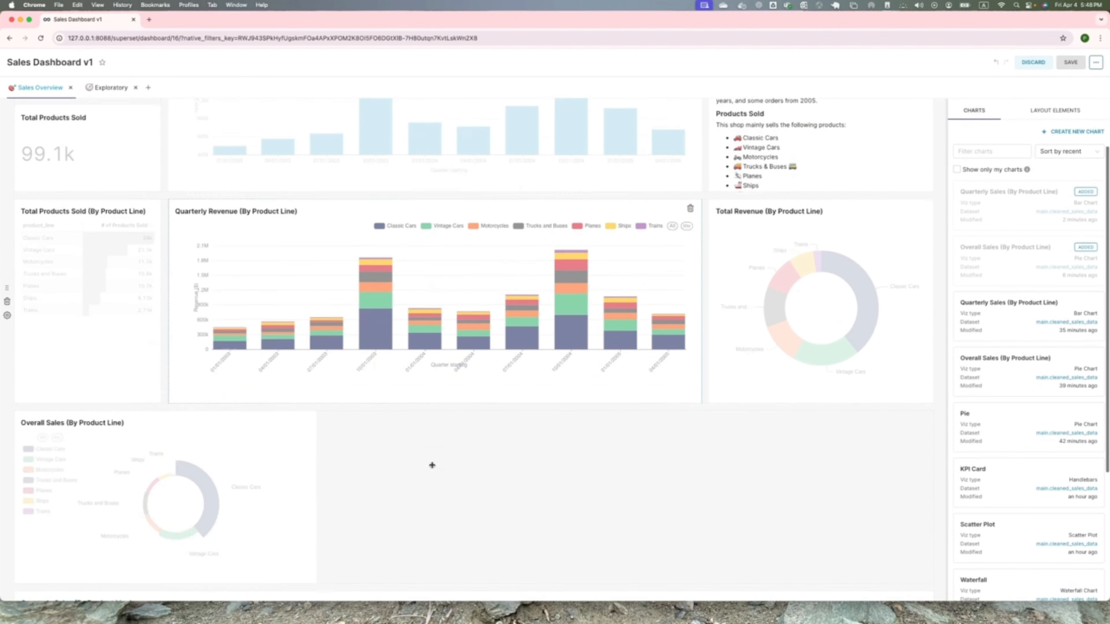
scroll(432, 465, down, 5)
scroll(432, 465, up, 9)
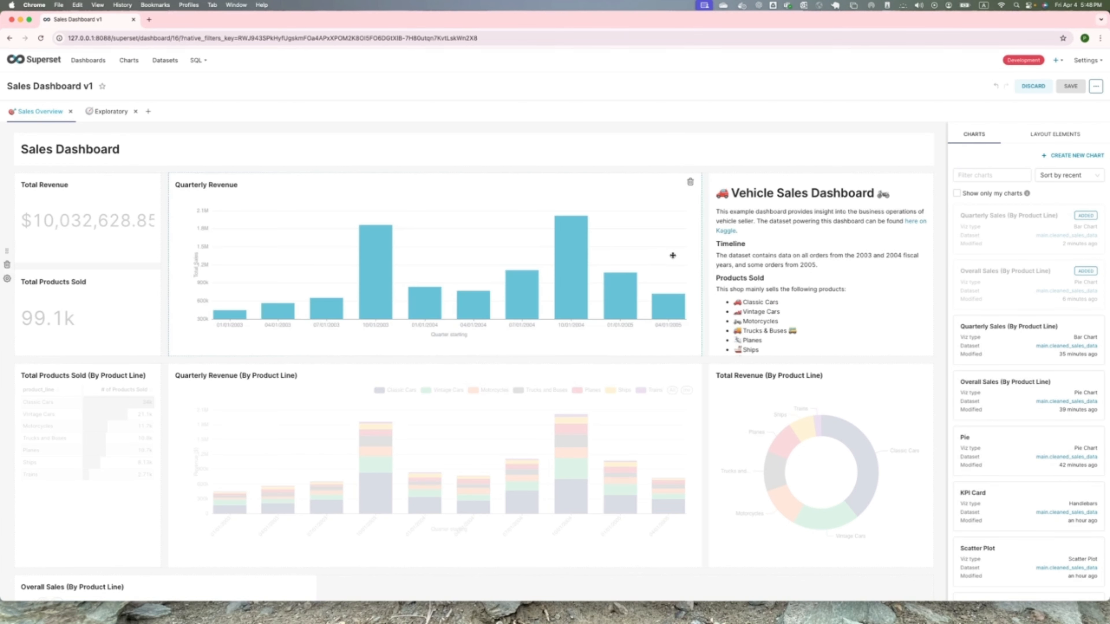
- Add a .chart-container rule to the dashboard's CSS with background colour #f9f9f9, 12px border radius, a box shadow and padding
click(1096, 87)
click(1065, 120)
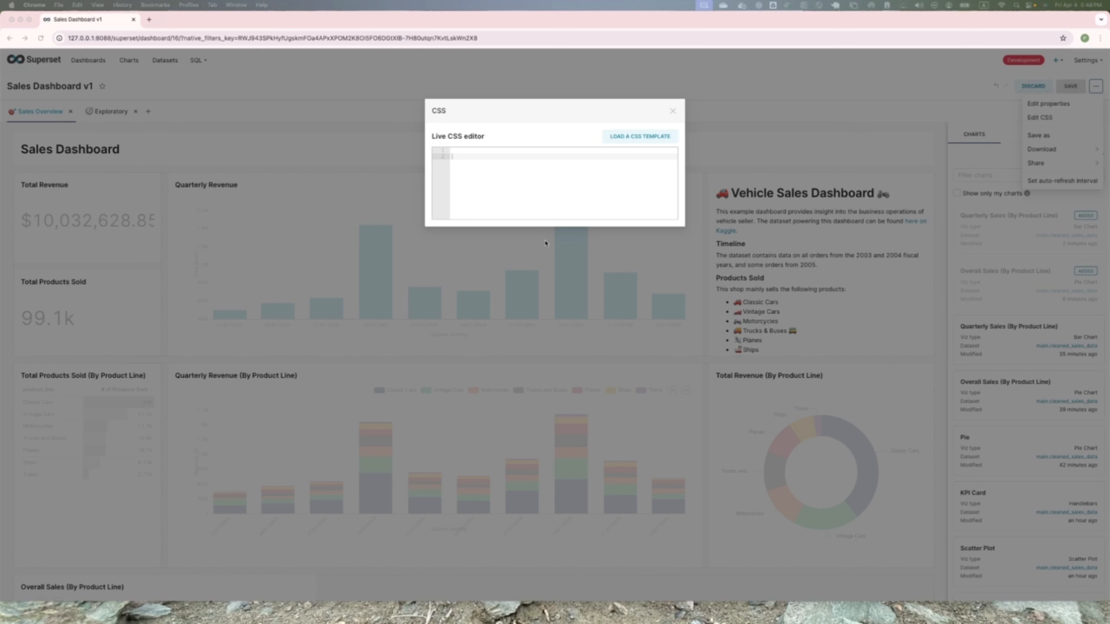
right_click(463, 159)
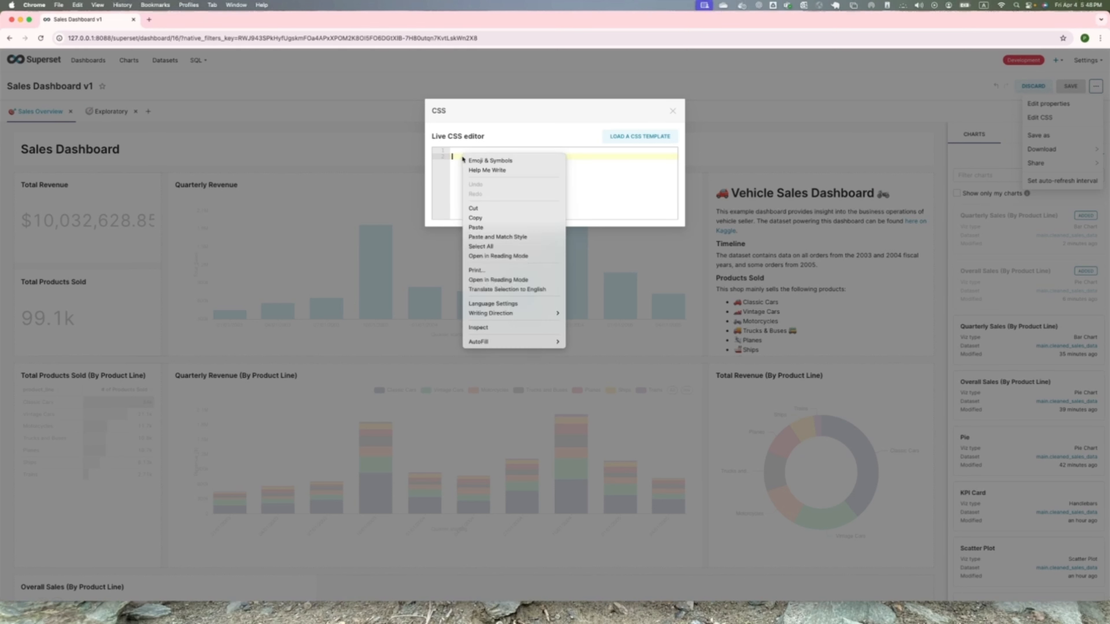
click(482, 228)
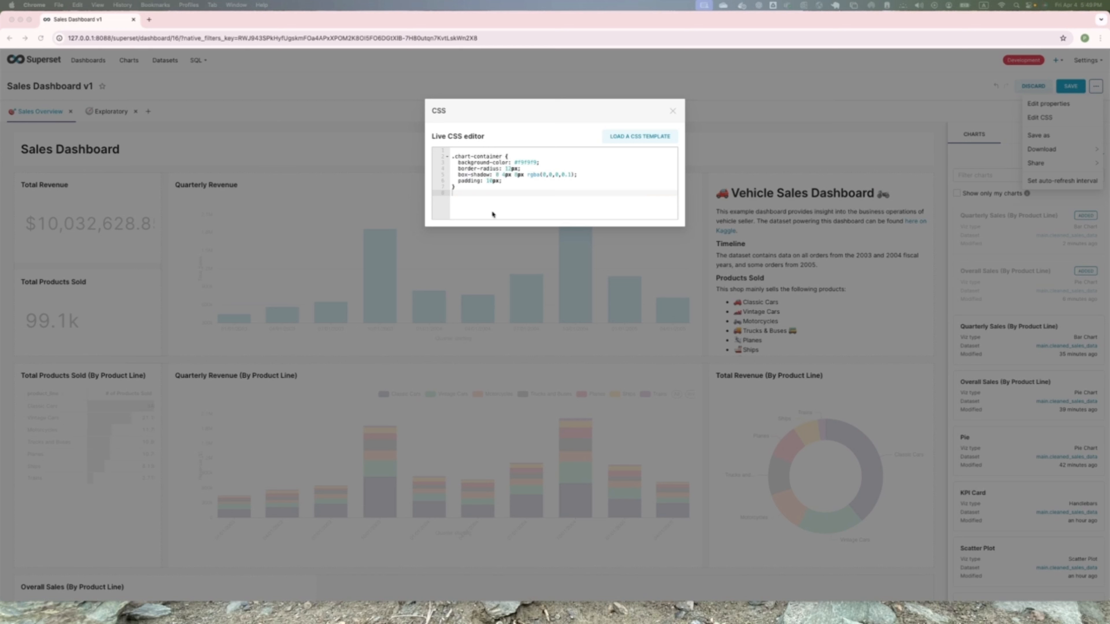
- Add a .slice_container rule with a #cc66ff background and 20px border radius to the dashboard's CSS, save, and inspect the charts
click(479, 195)
key(Return)
key(super+v)
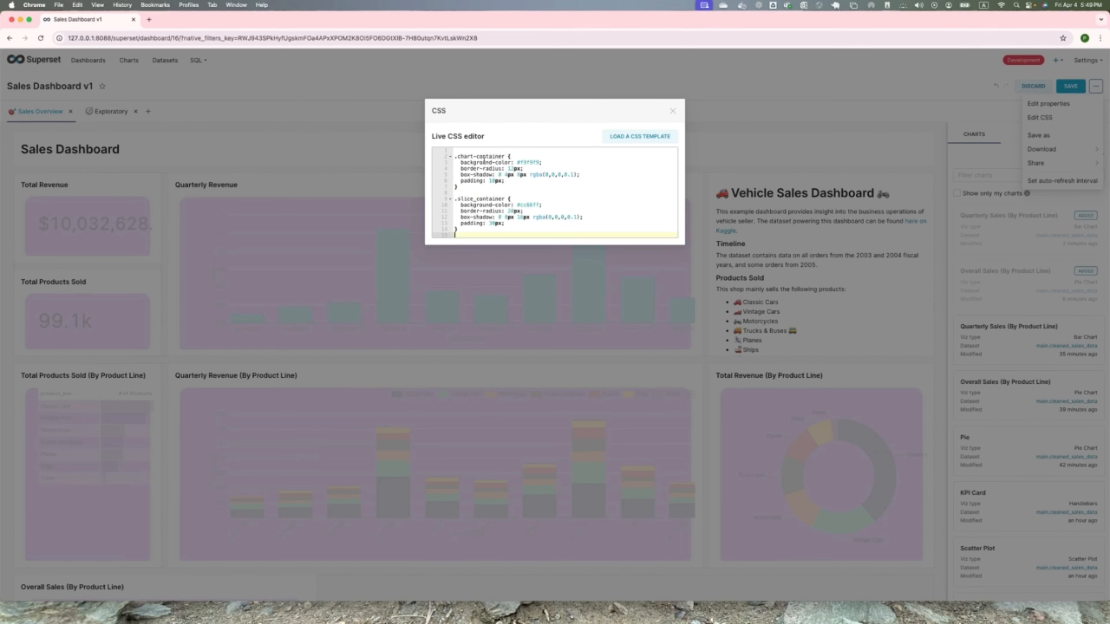
click(673, 111)
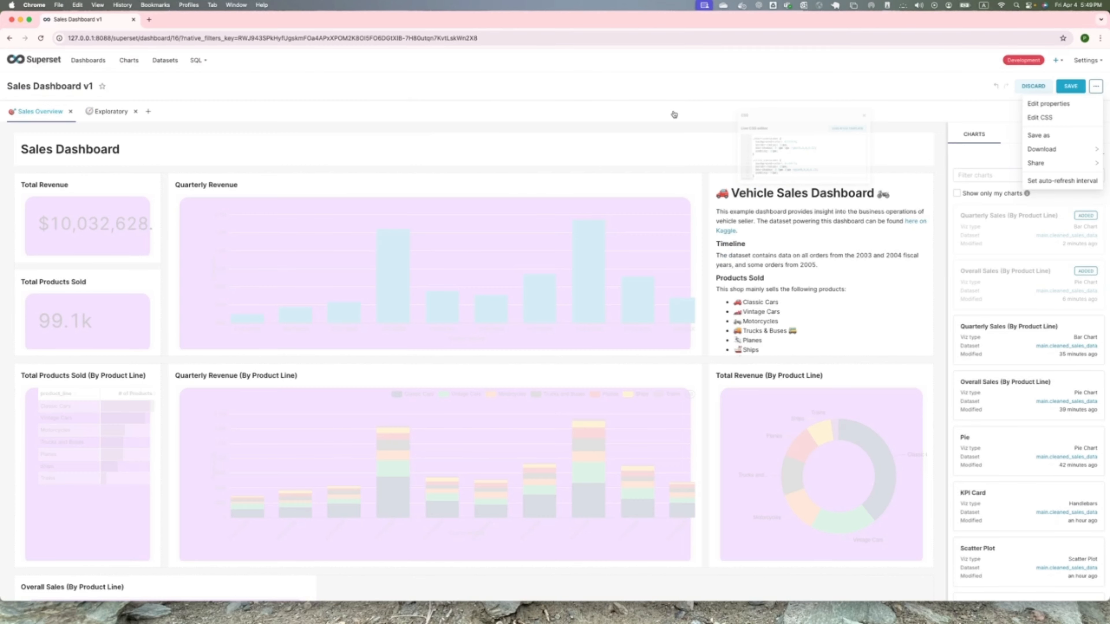
click(1066, 87)
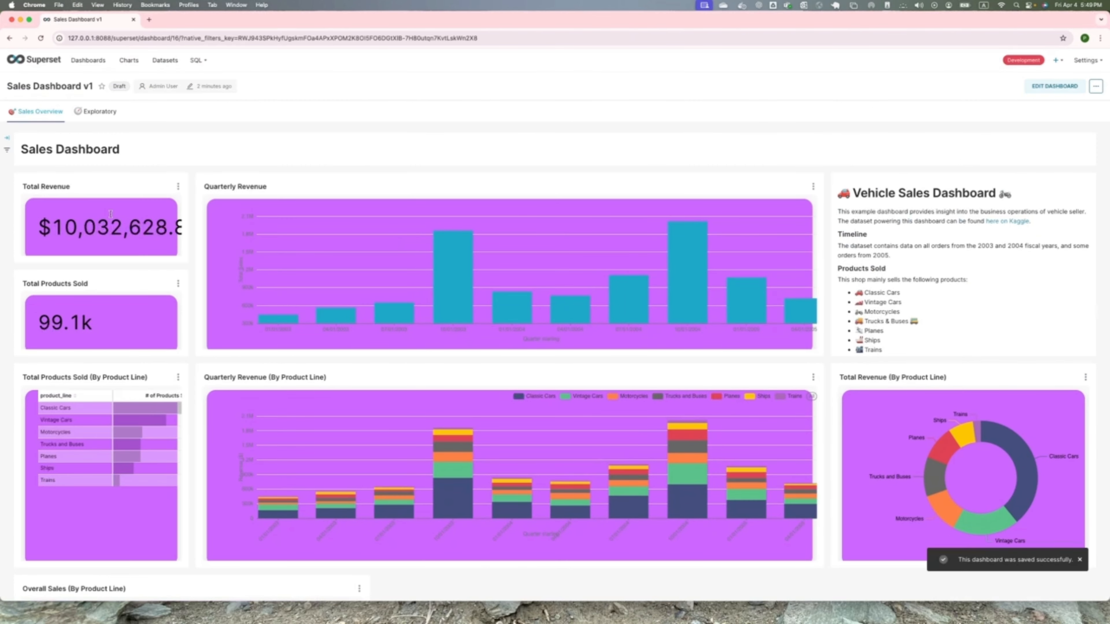
mouse_move(272, 476)
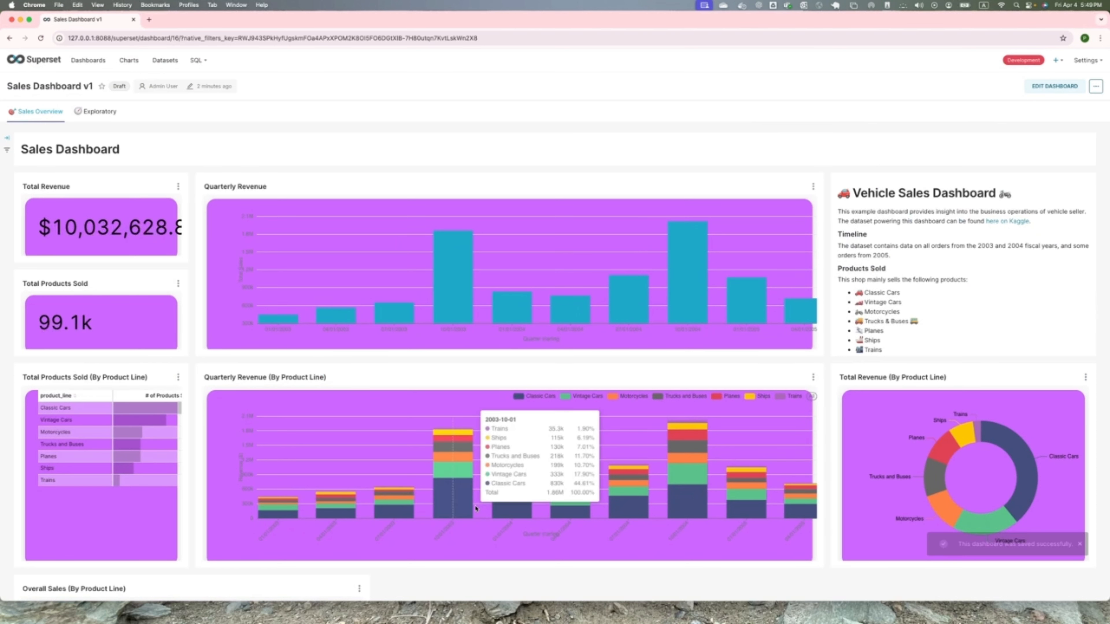
mouse_move(1049, 469)
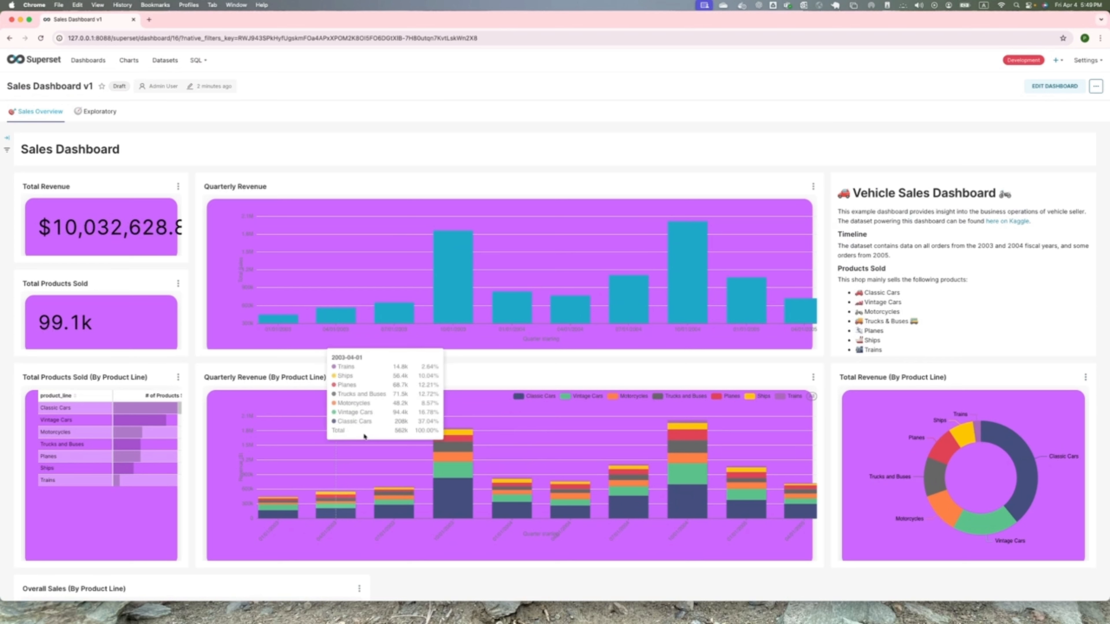
- Delete the .slice_container rule from the dashboard's CSS, save the dashboard, and look over all its charts
click(1071, 86)
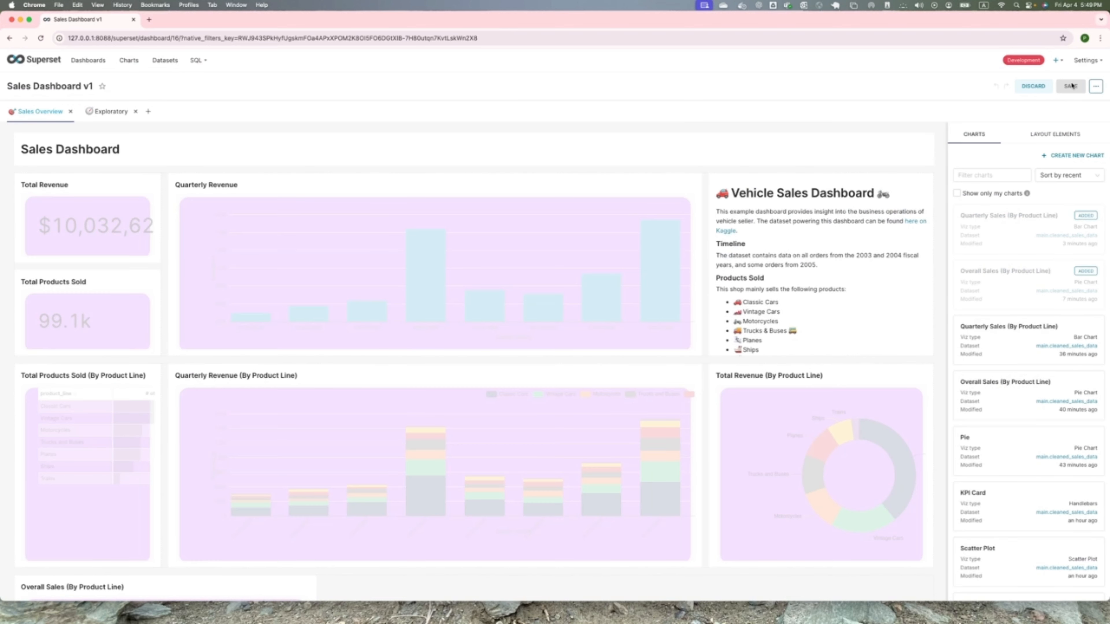
click(1095, 86)
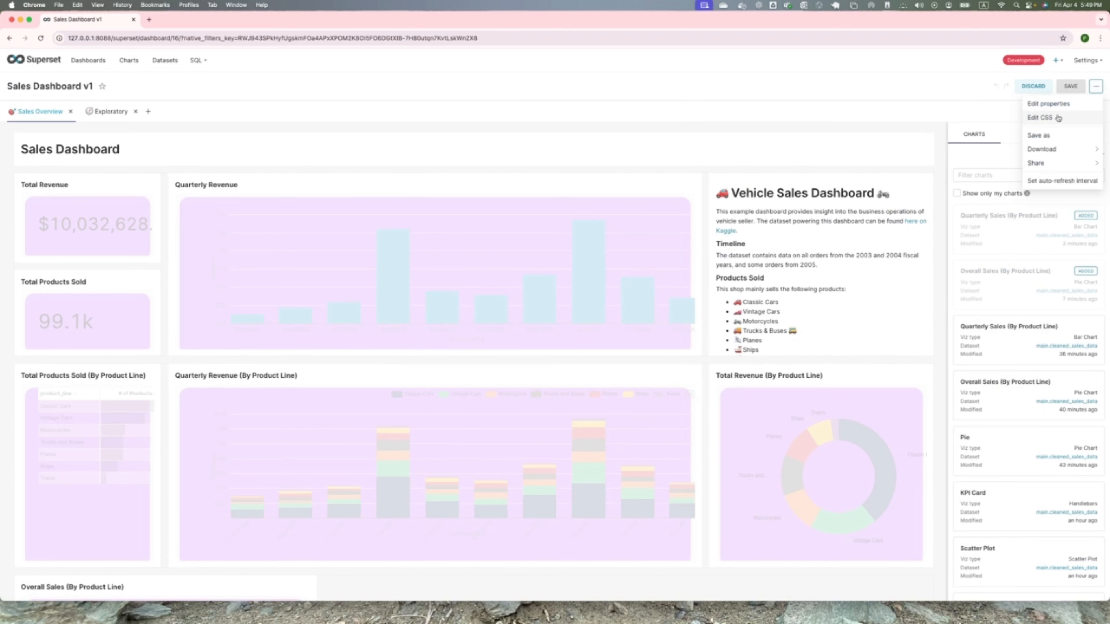
click(1058, 118)
drag(471, 225, 432, 199)
key(BackSpace)
key(BackSpace)
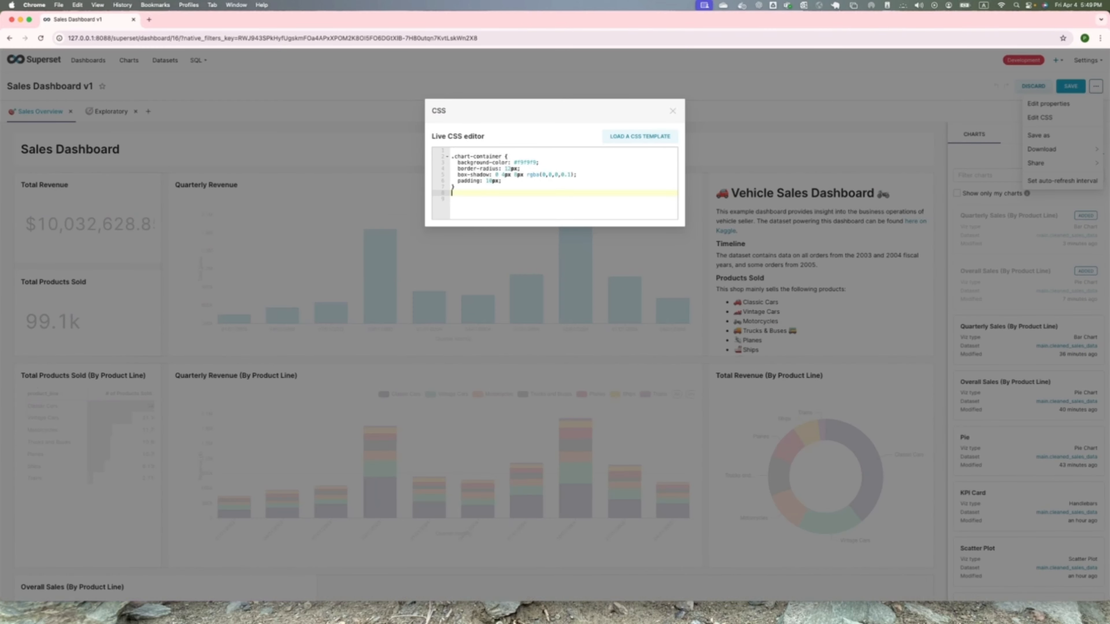
click(679, 111)
click(1072, 89)
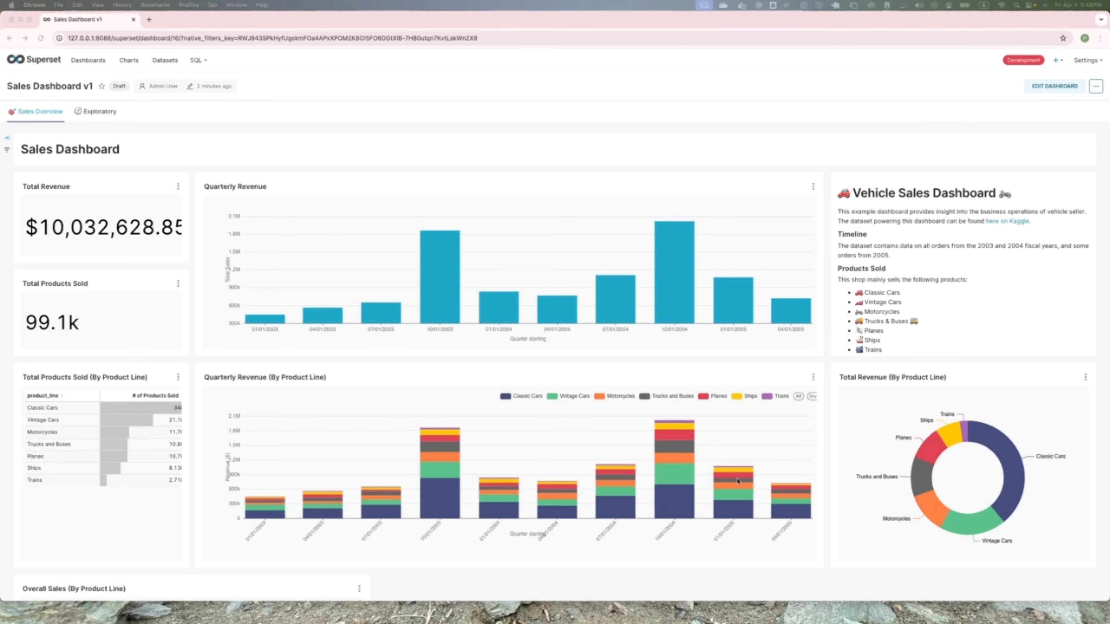
scroll(727, 502, down, 8)
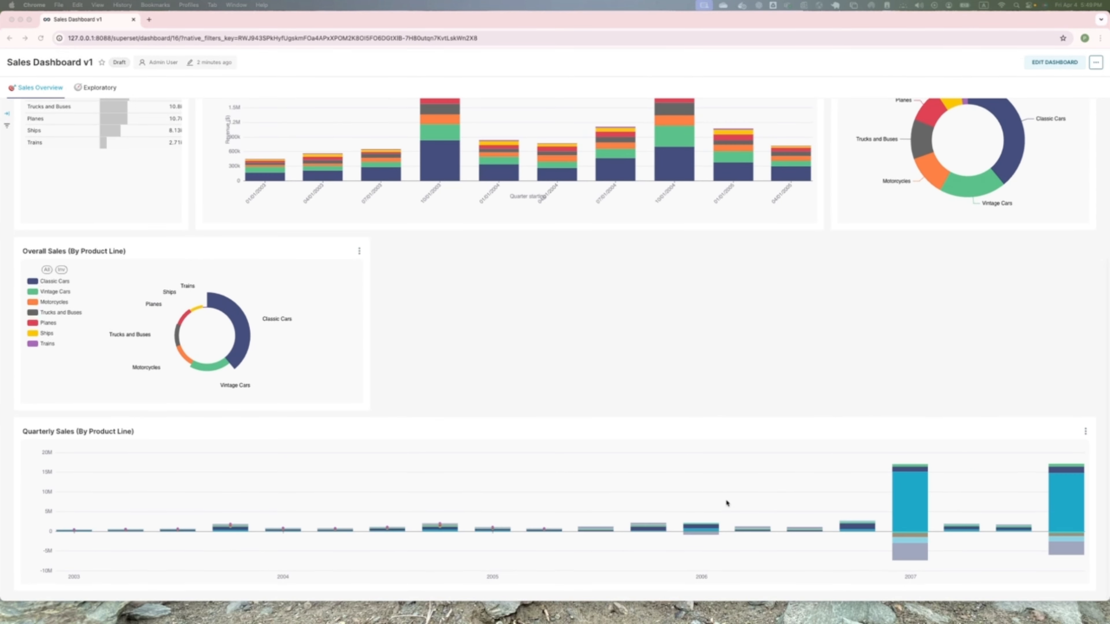
scroll(727, 503, up, 10)
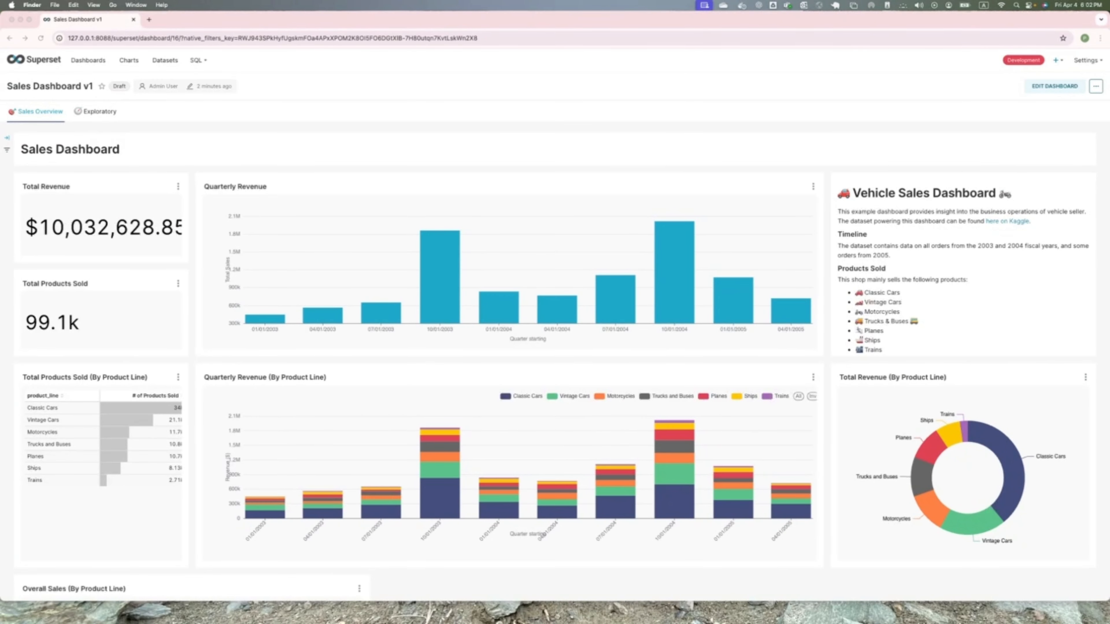
- Switch to PowerPoint to review the chart customization slide, end the slide show, and return to the dashboard
key(ctrl+Right)
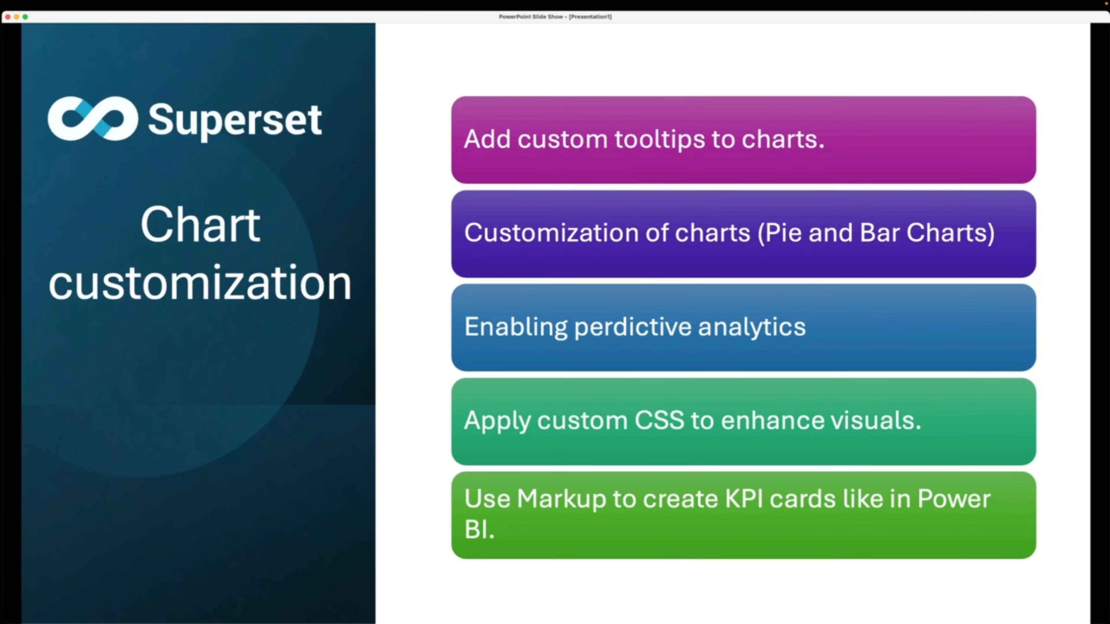
click(482, 506)
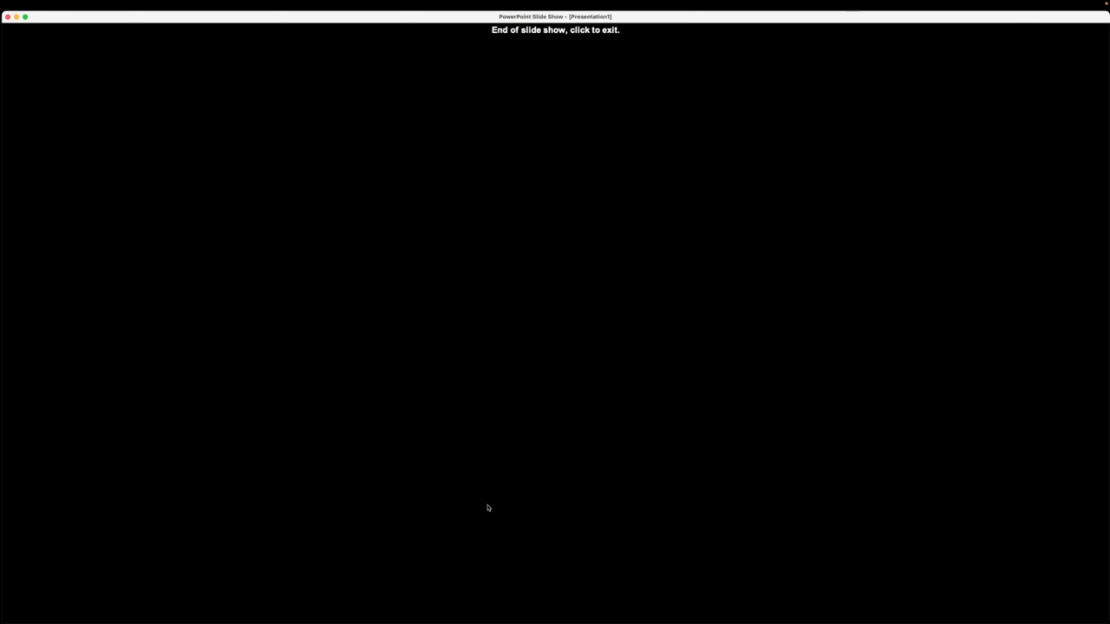
click(491, 508)
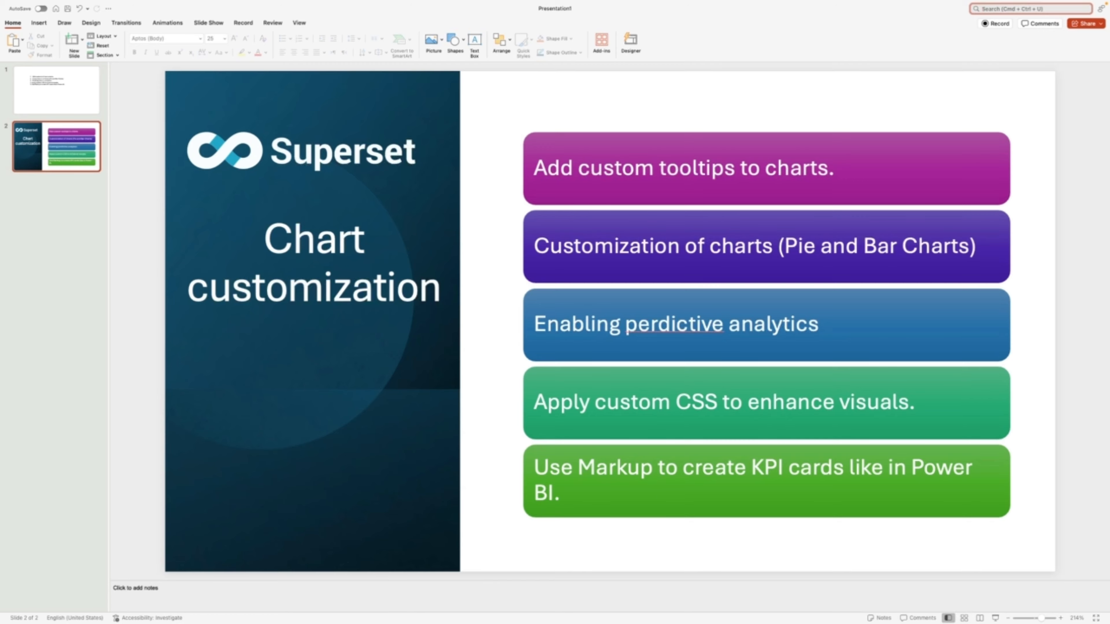
key(ctrl+Left)
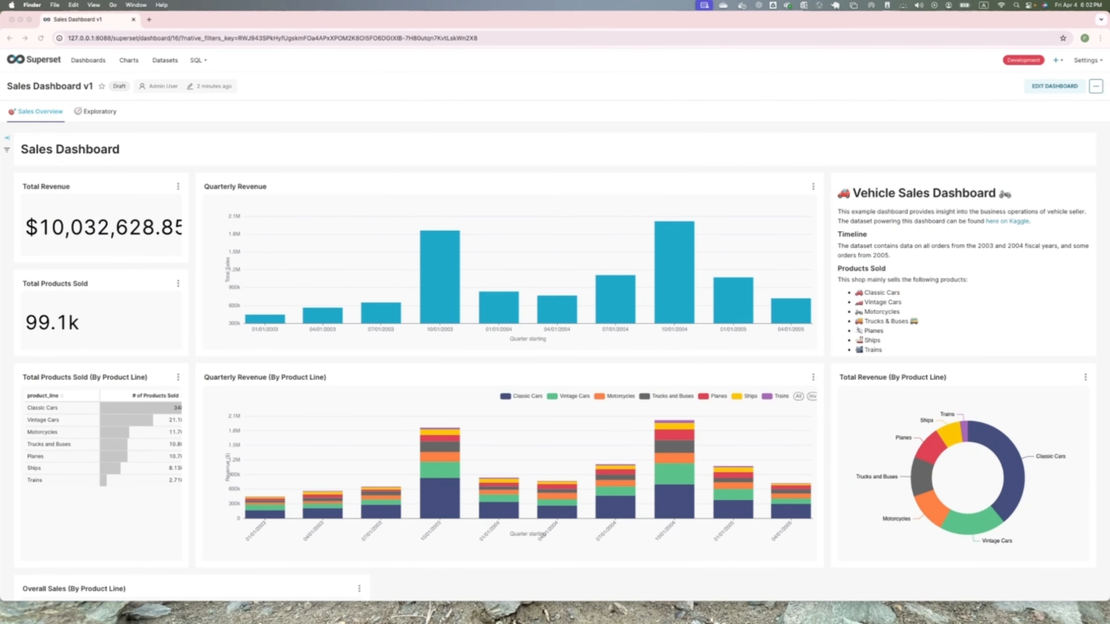
- Minimize Chrome, switch to Finder, and open superset_config.py from the superset folder in Visual Studio Code
click(20, 20)
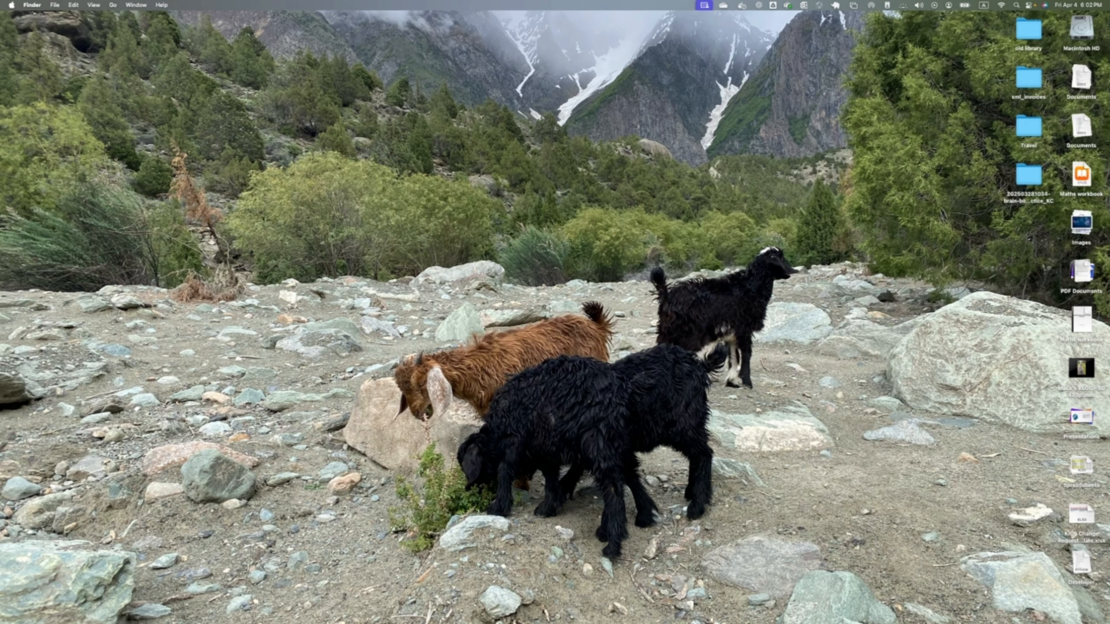
key(super+Tab)
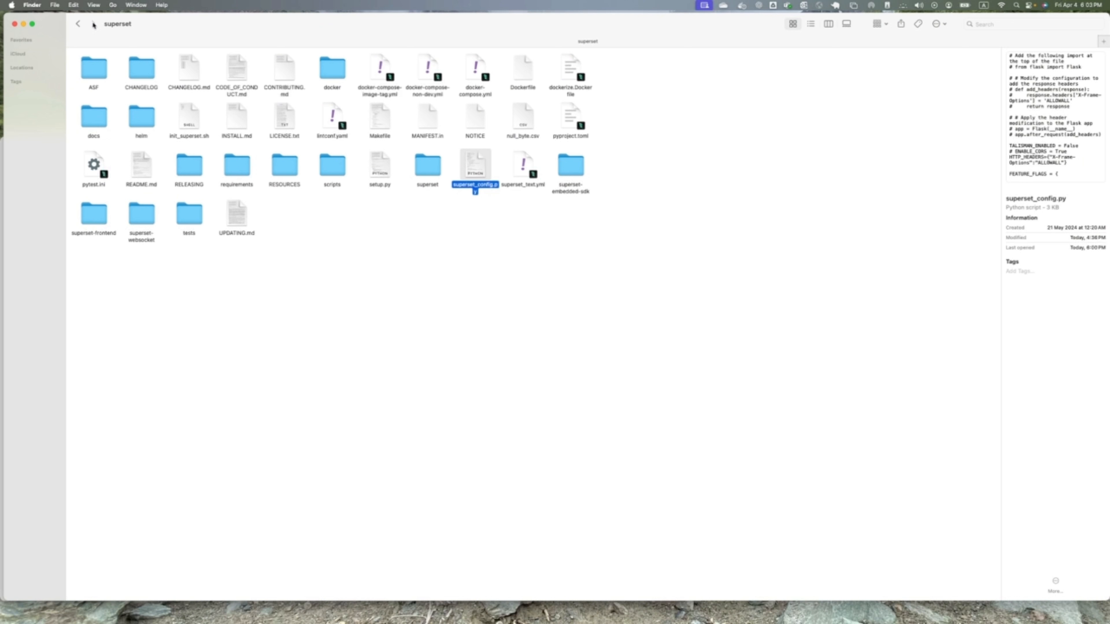
right_click(475, 165)
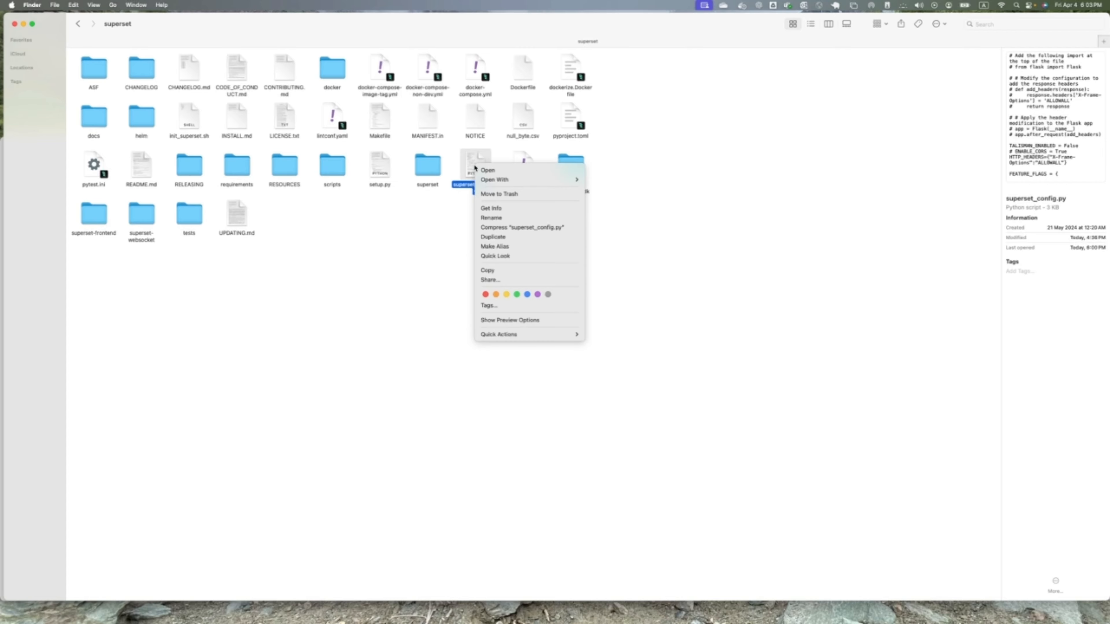
mouse_move(486, 180)
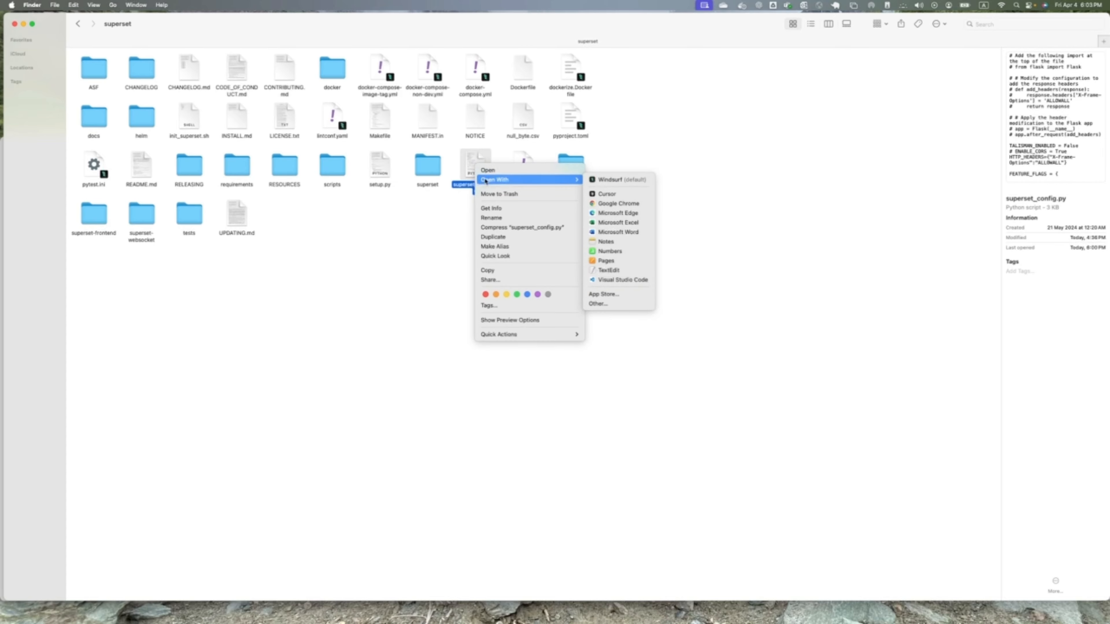
click(647, 281)
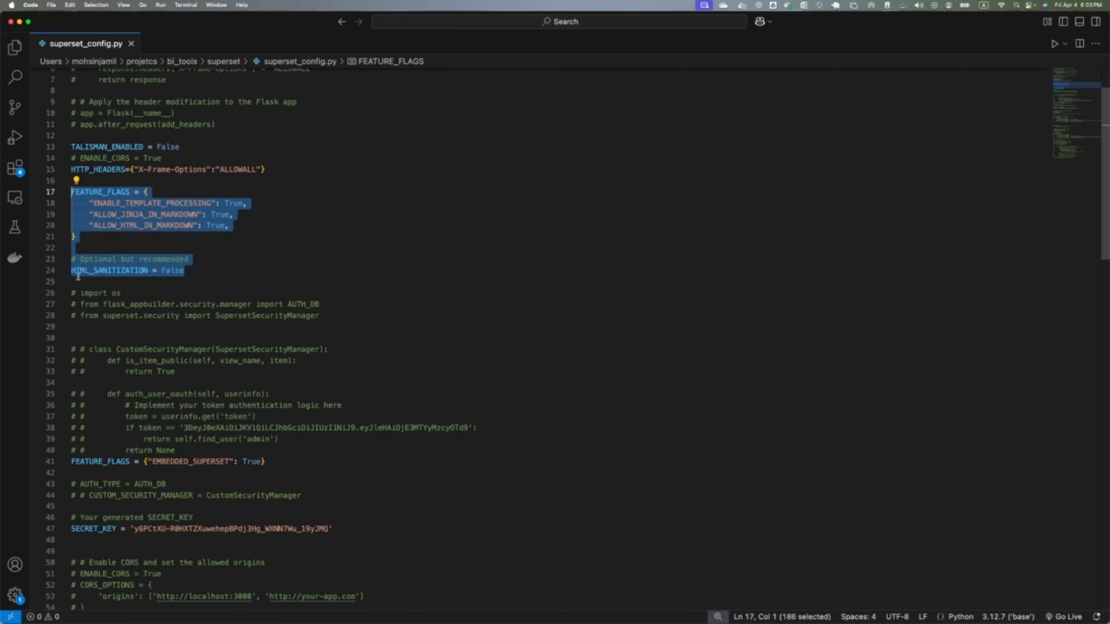
- Examine the FEATURE_FLAGS and HTML_SANITIZATION settings in superset_config.py, and close the file and the Visual Studio Code window
scroll(89, 276, down, 1)
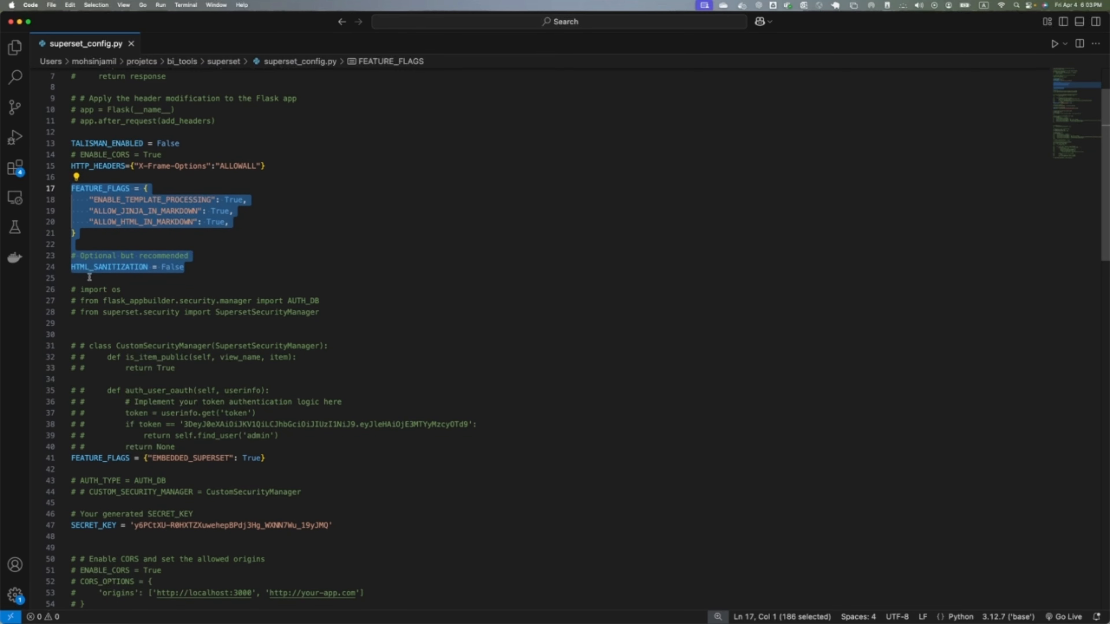
click(131, 44)
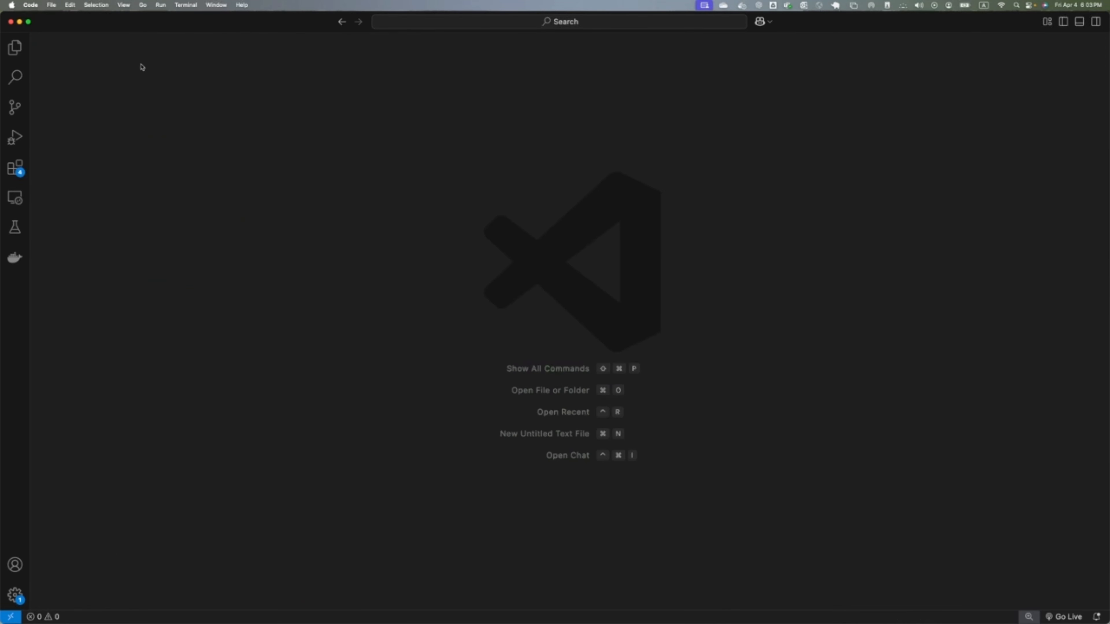
click(9, 22)
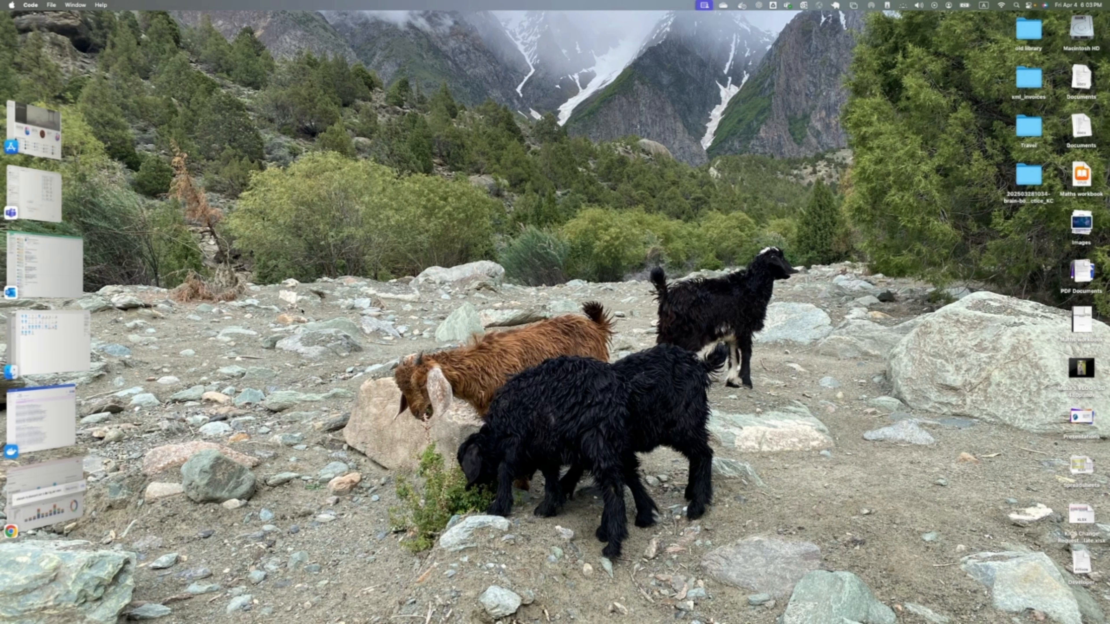
- View the superset container in Docker Desktop, and switch back to Superset in Chrome to look over Sales Dashboard v1
click(38, 487)
click(34, 419)
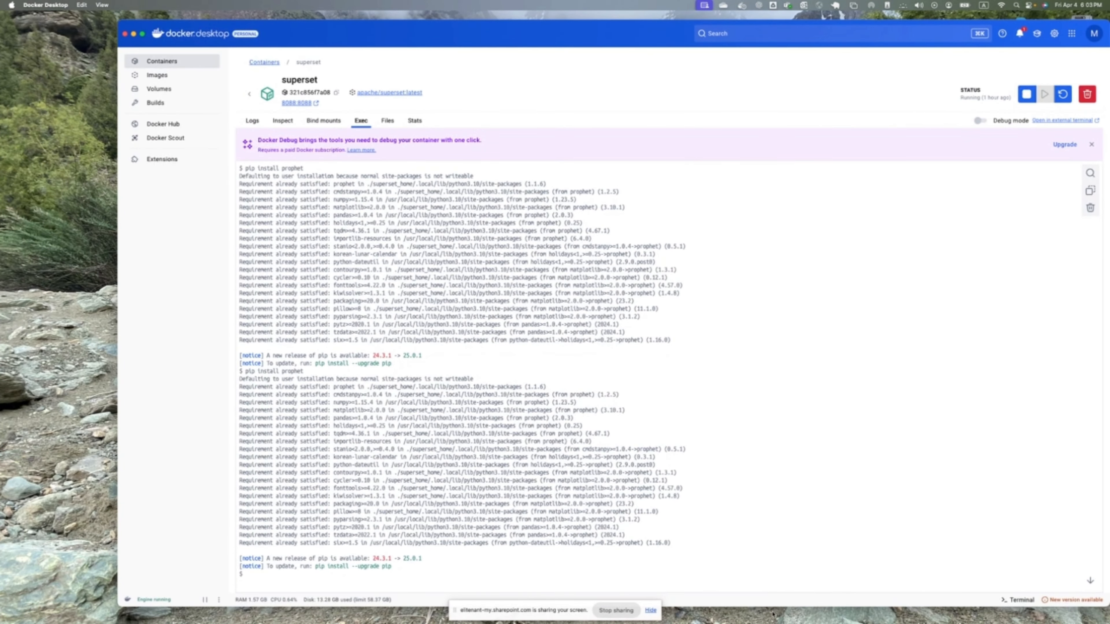
click(650, 612)
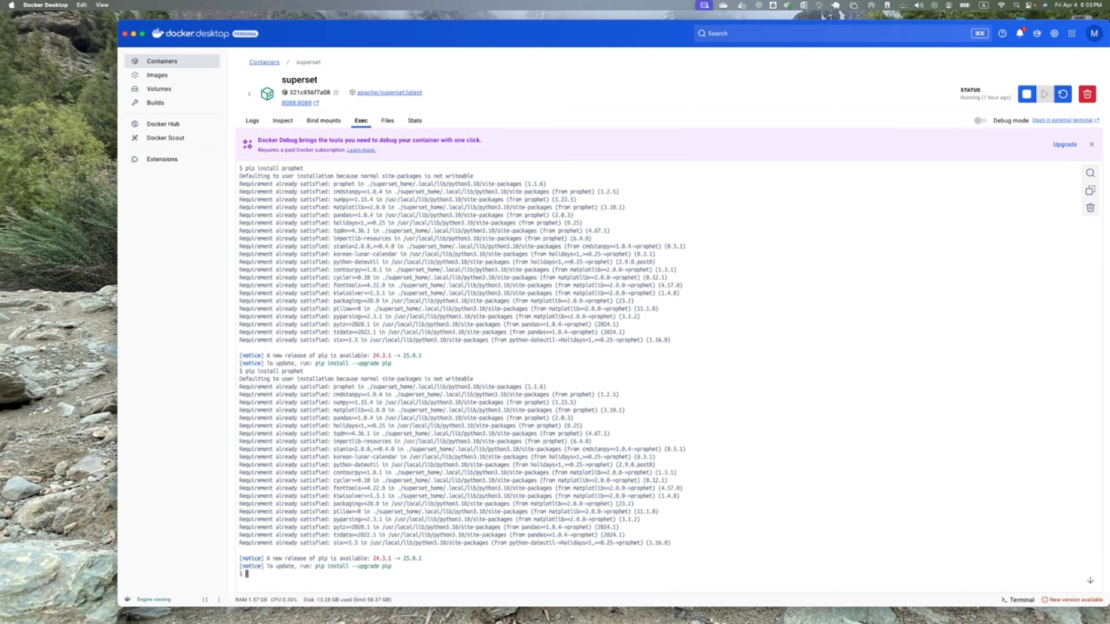
key(super+Tab)
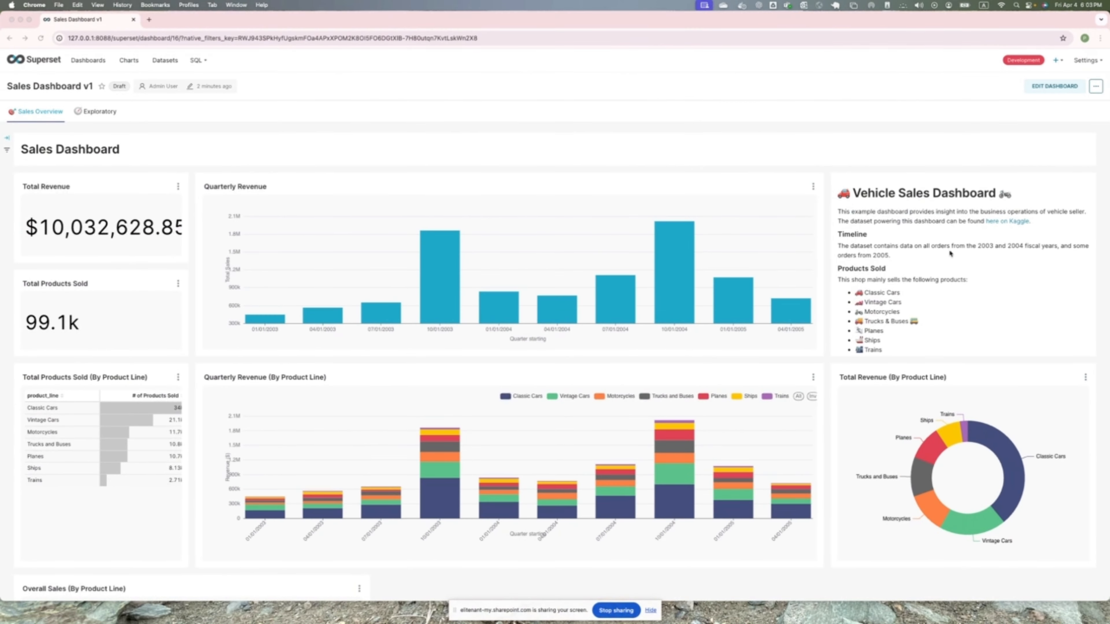
scroll(509, 355, down, 8)
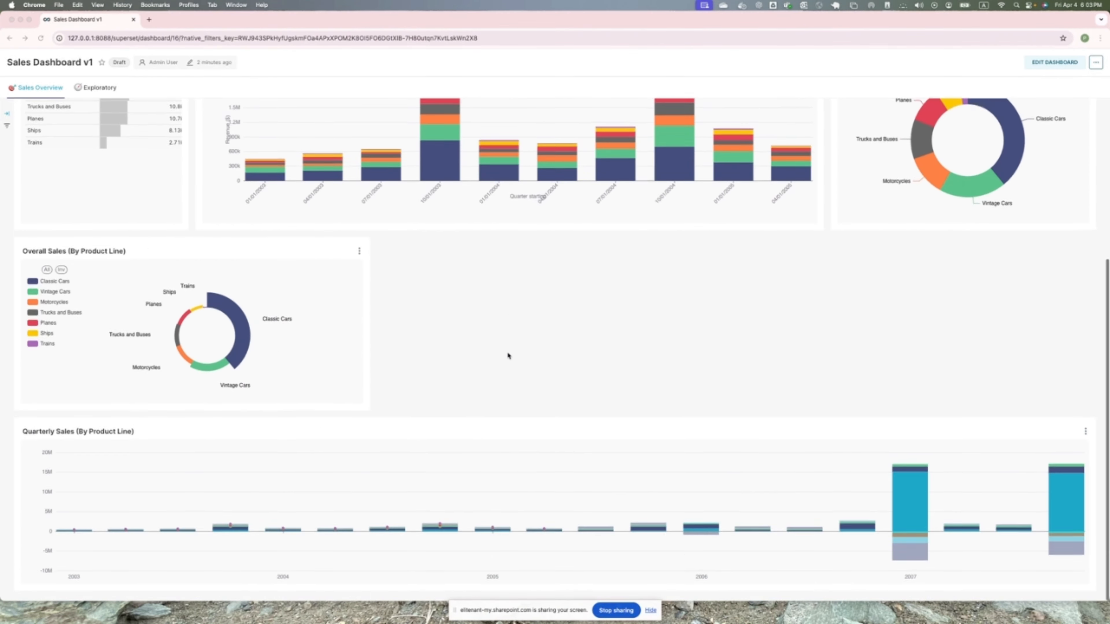
scroll(508, 355, up, 9)
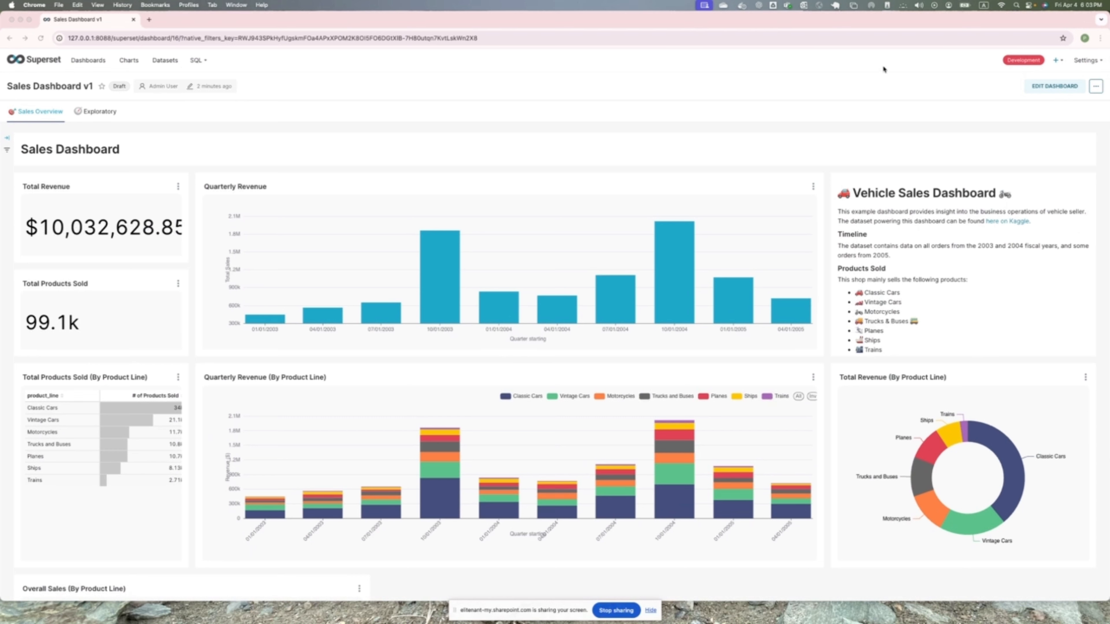
- Start creating a new chart and choose the Handlebars chart type from the Other category
click(1058, 61)
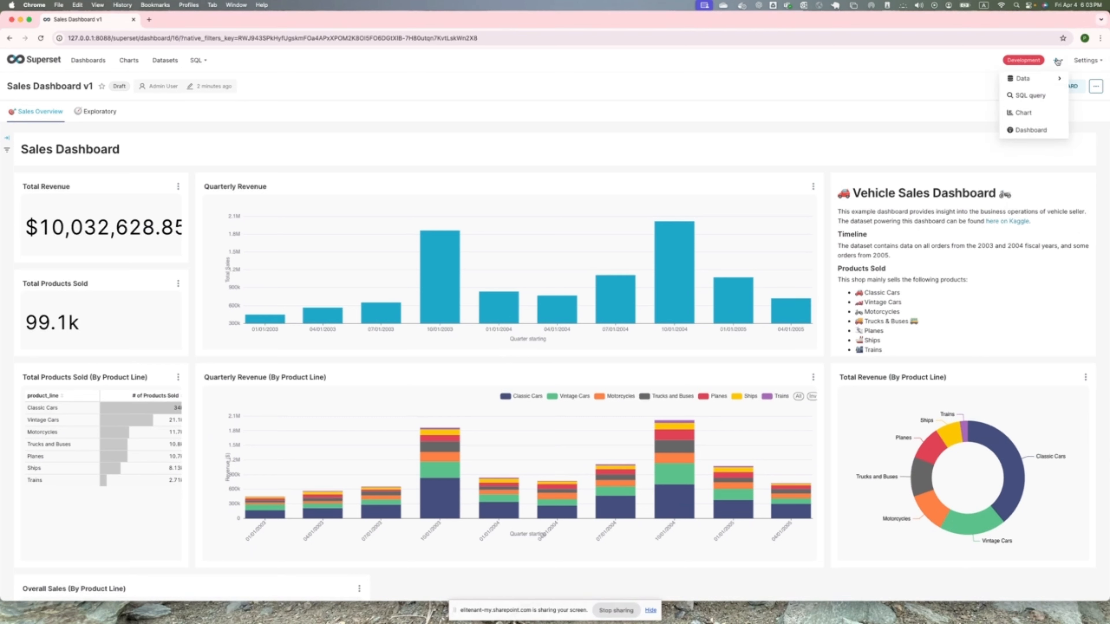
click(1023, 113)
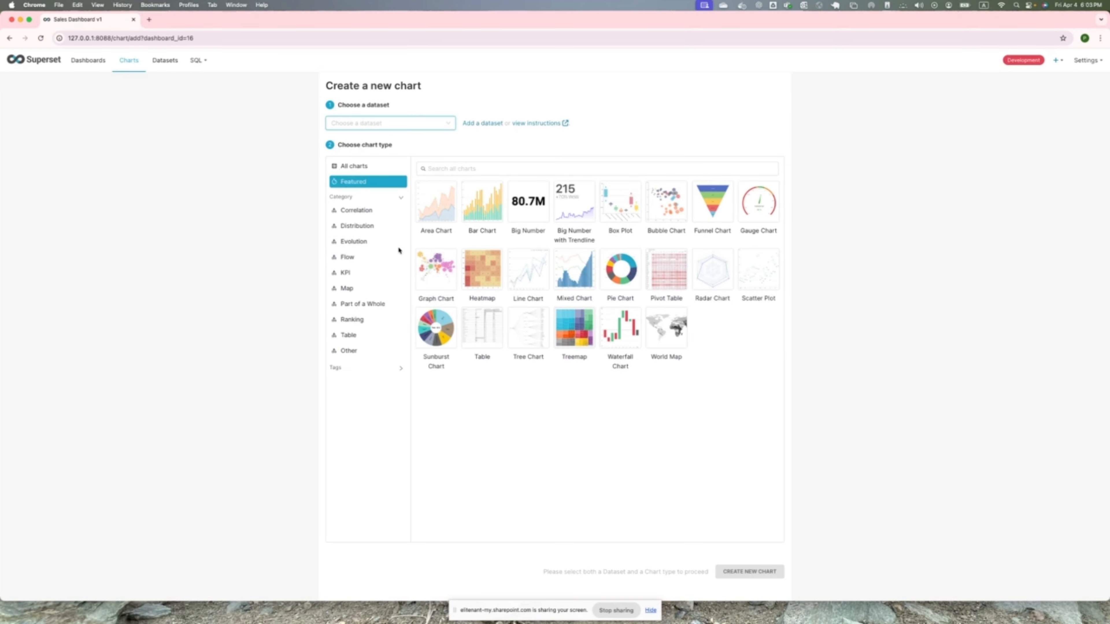
click(350, 352)
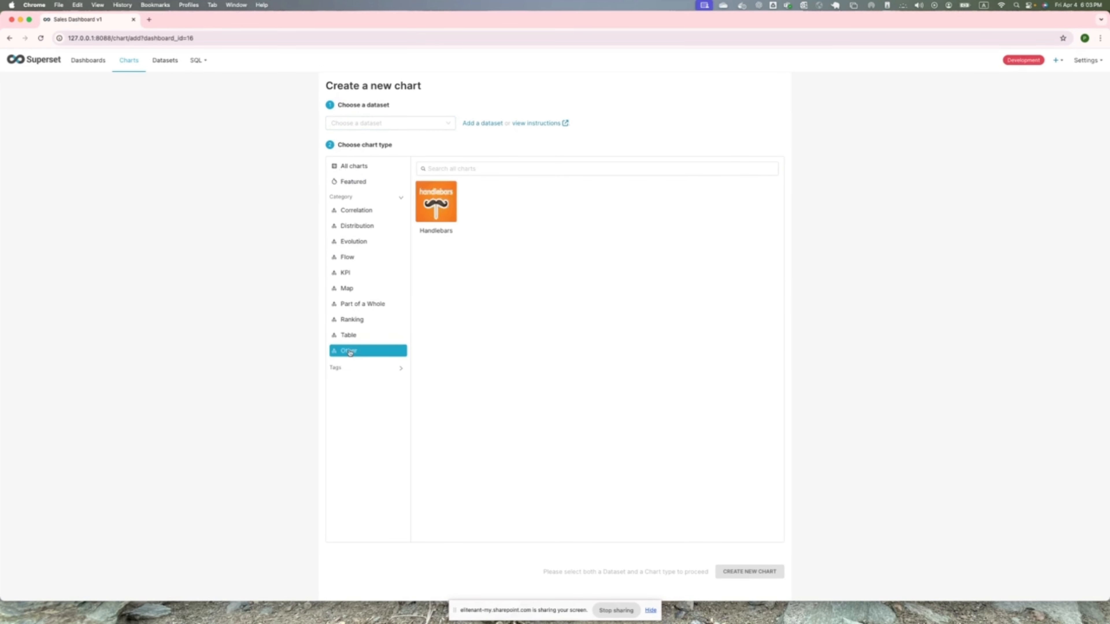
click(445, 244)
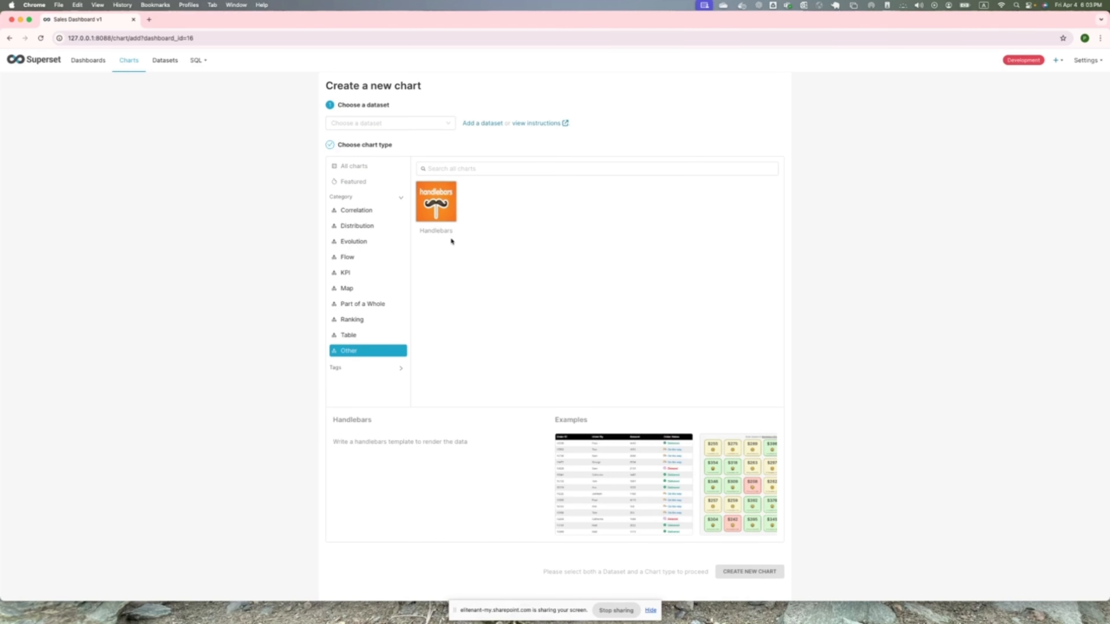
- Choose the cleaned_sales_data dataset, create the Handlebars chart from it, and hide the screen-sharing notice
click(437, 123)
text(sales)
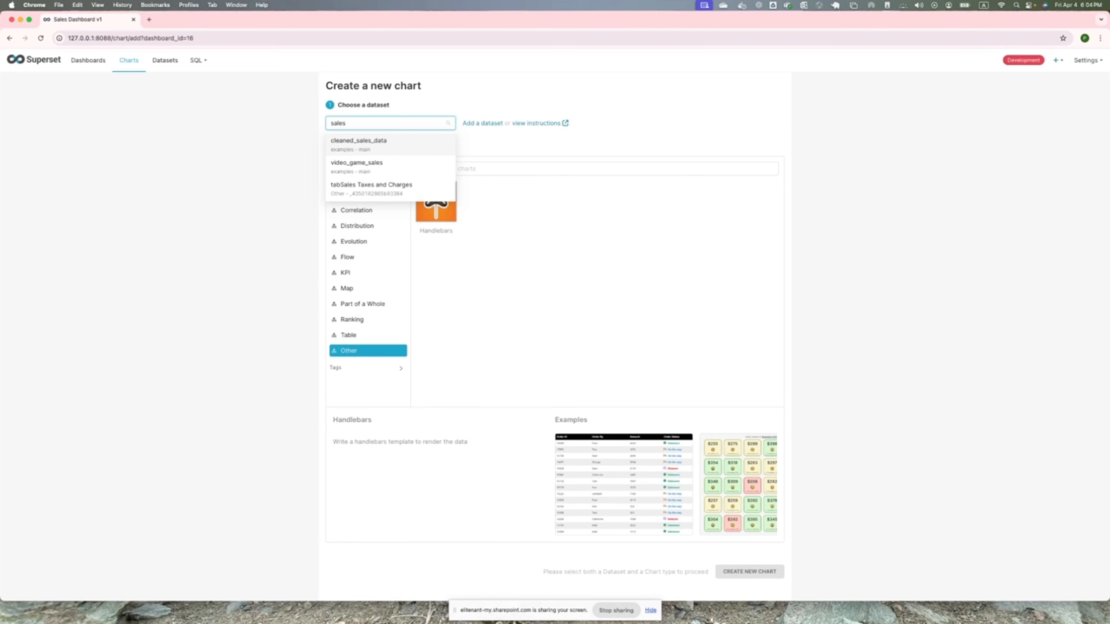
click(382, 150)
click(729, 573)
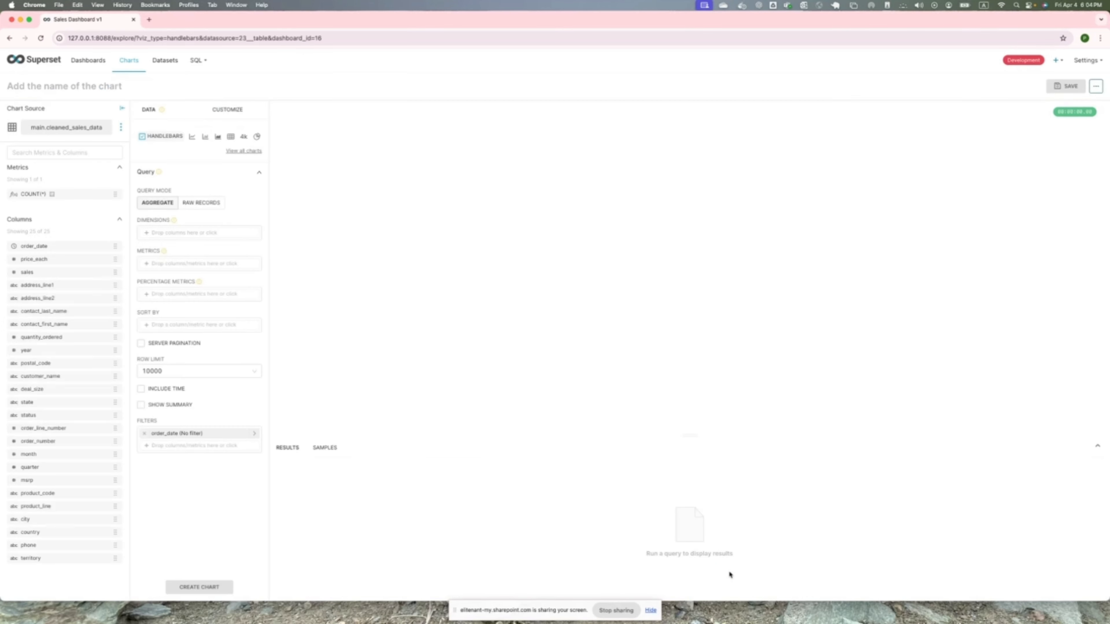
click(650, 610)
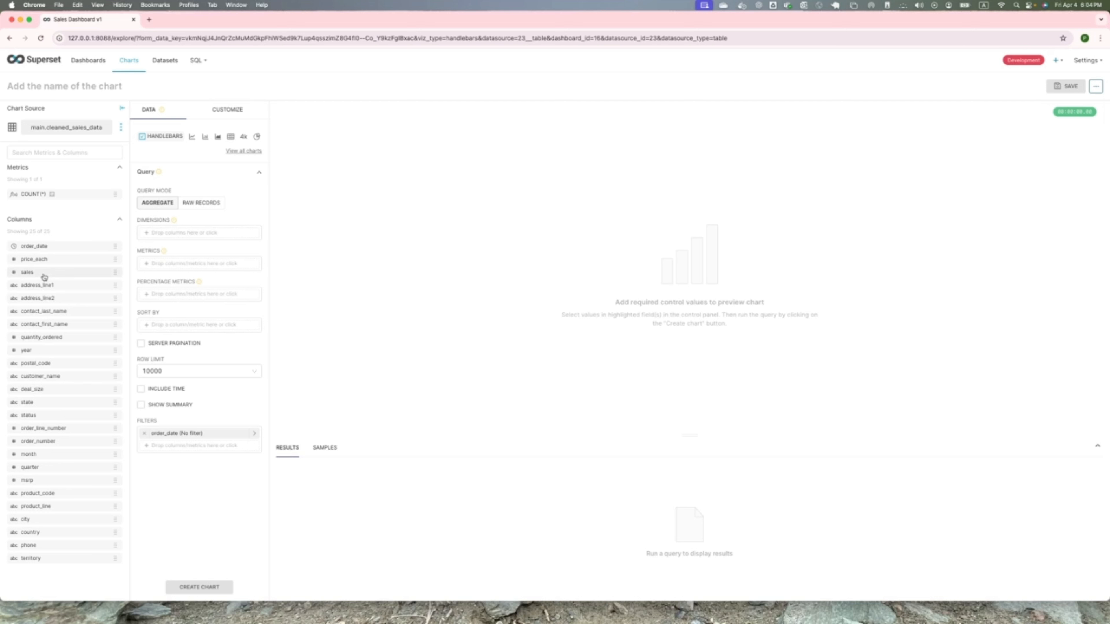
- Add the sales column as a metric and replace its custom SQL with FORMAT(SUM(sales), 2)
drag(42, 276, 180, 266)
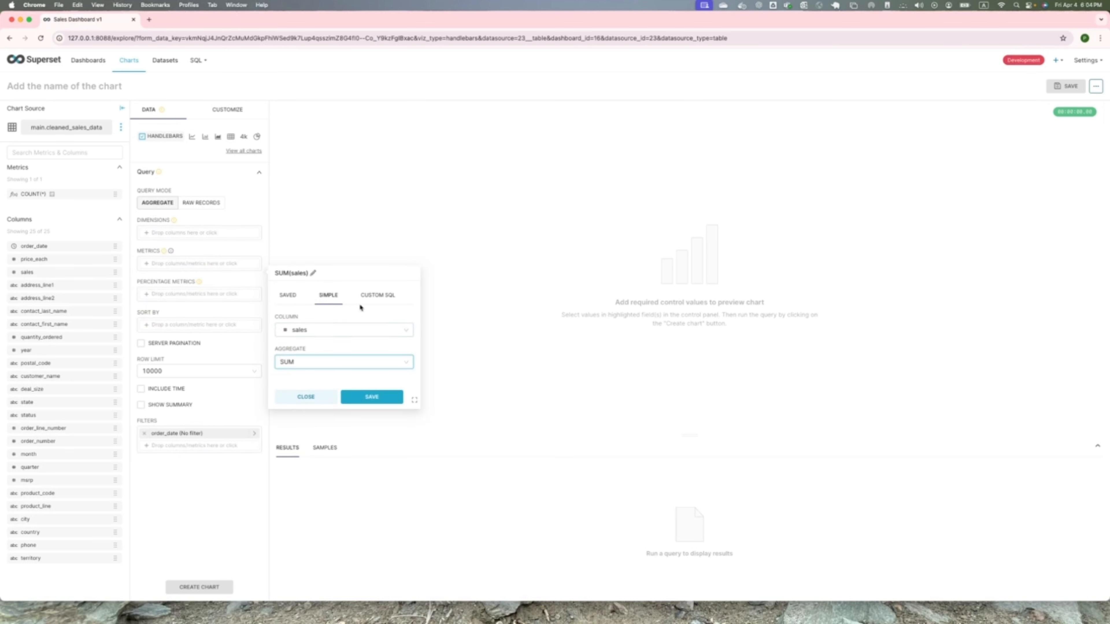
click(367, 297)
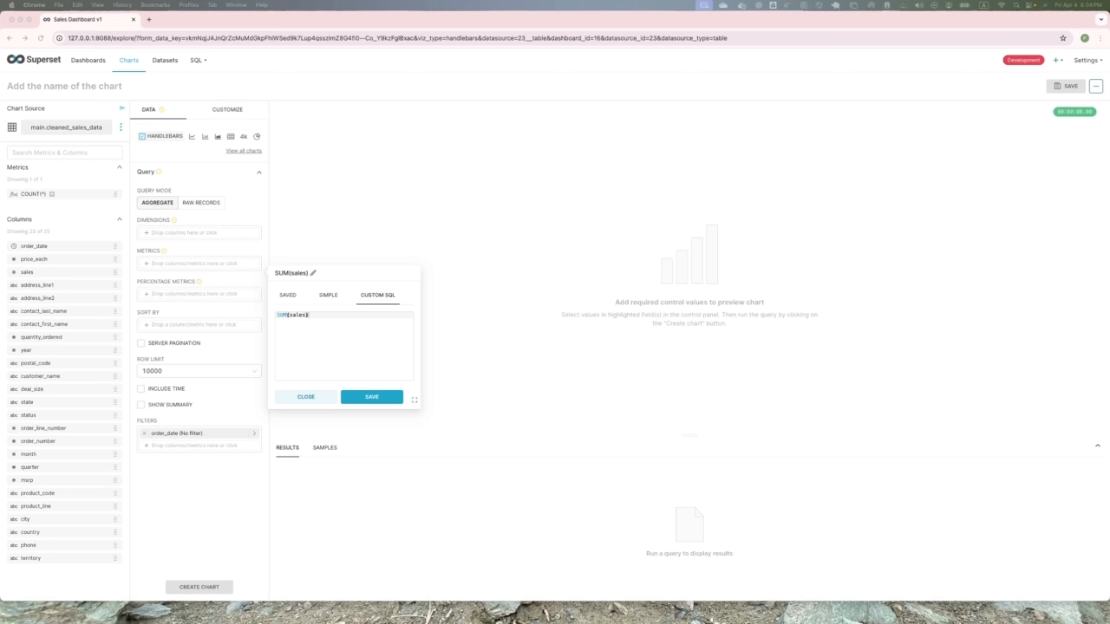
click(343, 337)
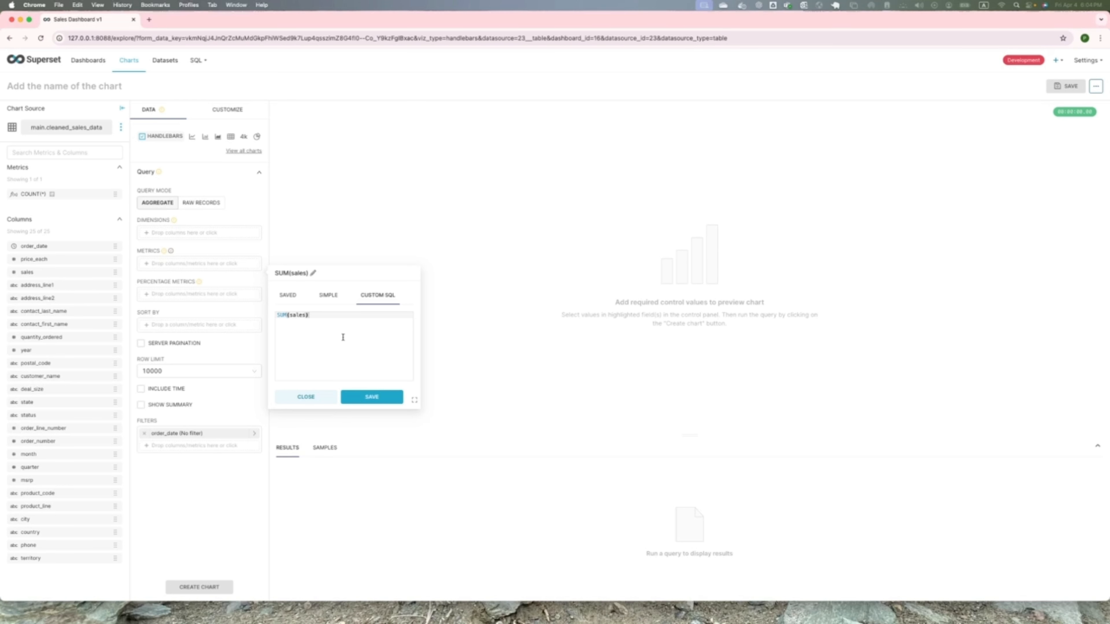
key(super+a)
text(FORMAT(SUM(sales), 2))
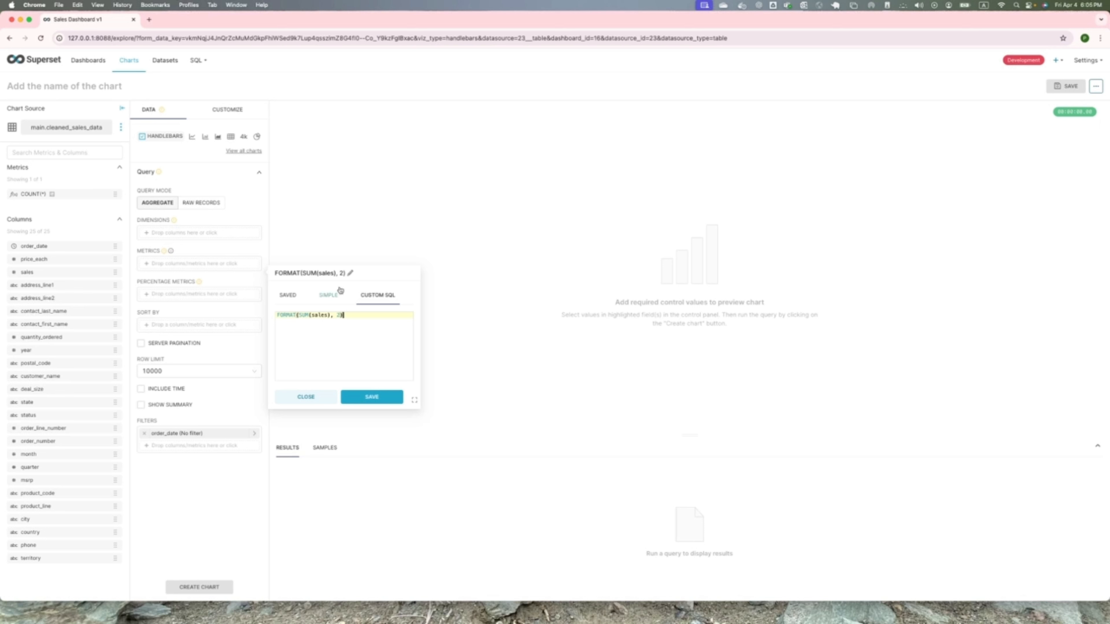
- Name the metric total_sales, save it, and create the chart
click(349, 272)
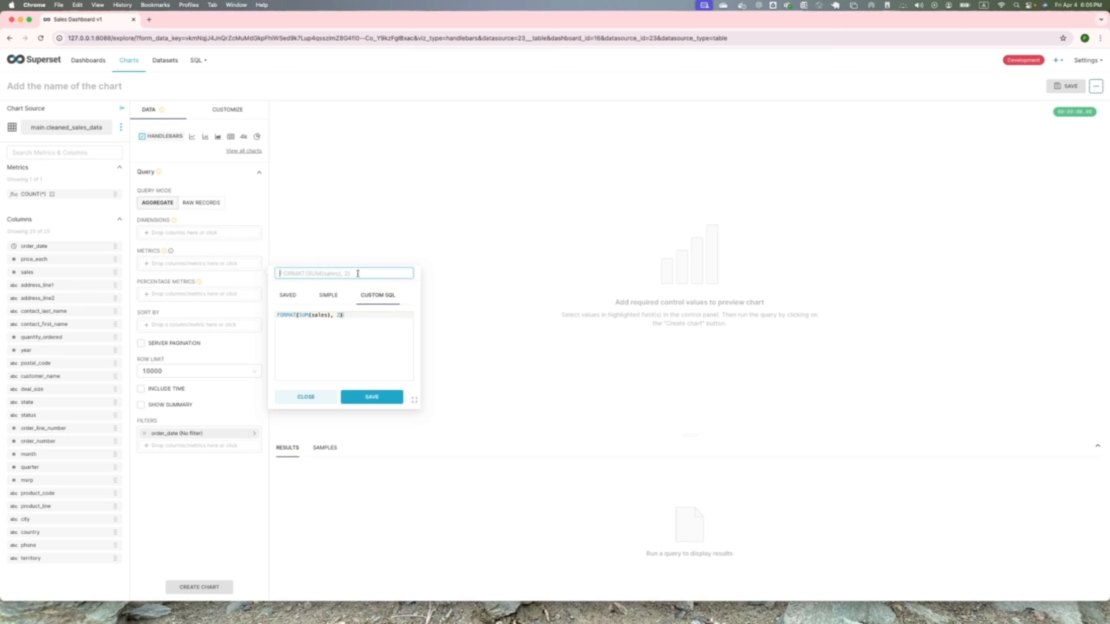
text(total_sales)
click(367, 401)
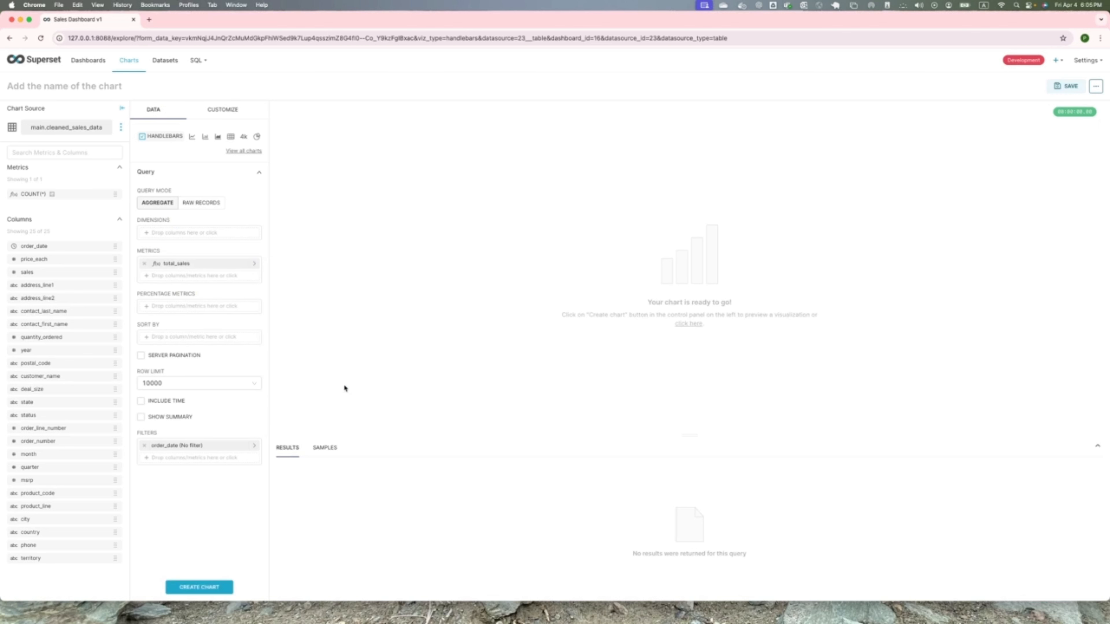
click(232, 590)
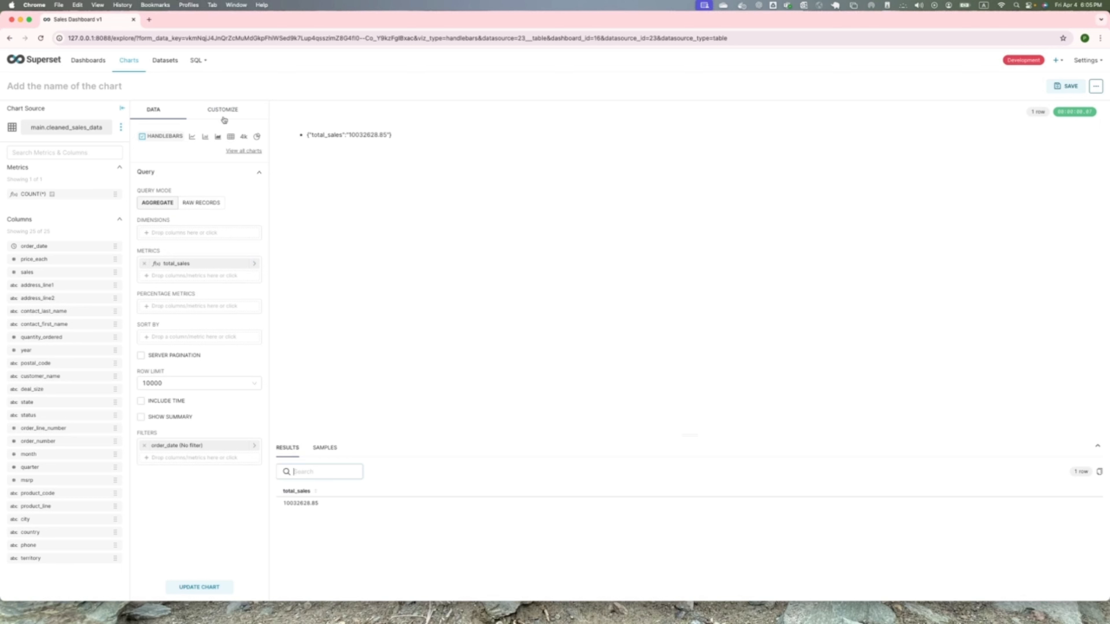
- Replace the Handlebars template with the copied KPI card markup showing £{{data.[0].total_sales}} and the label Total Sales
click(224, 113)
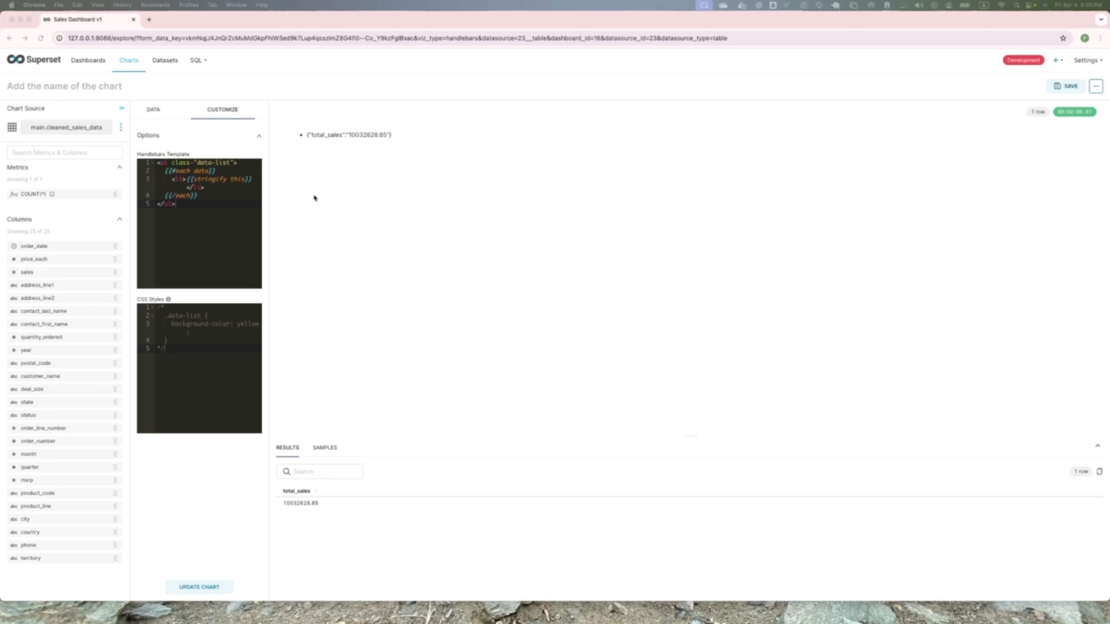
click(169, 215)
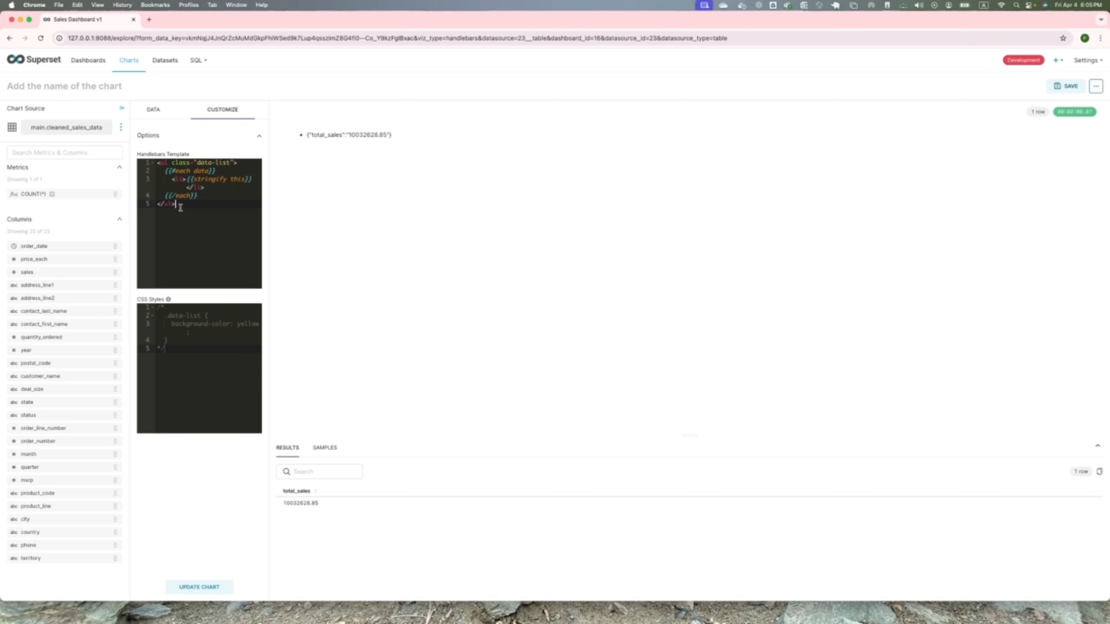
drag(180, 208, 139, 163)
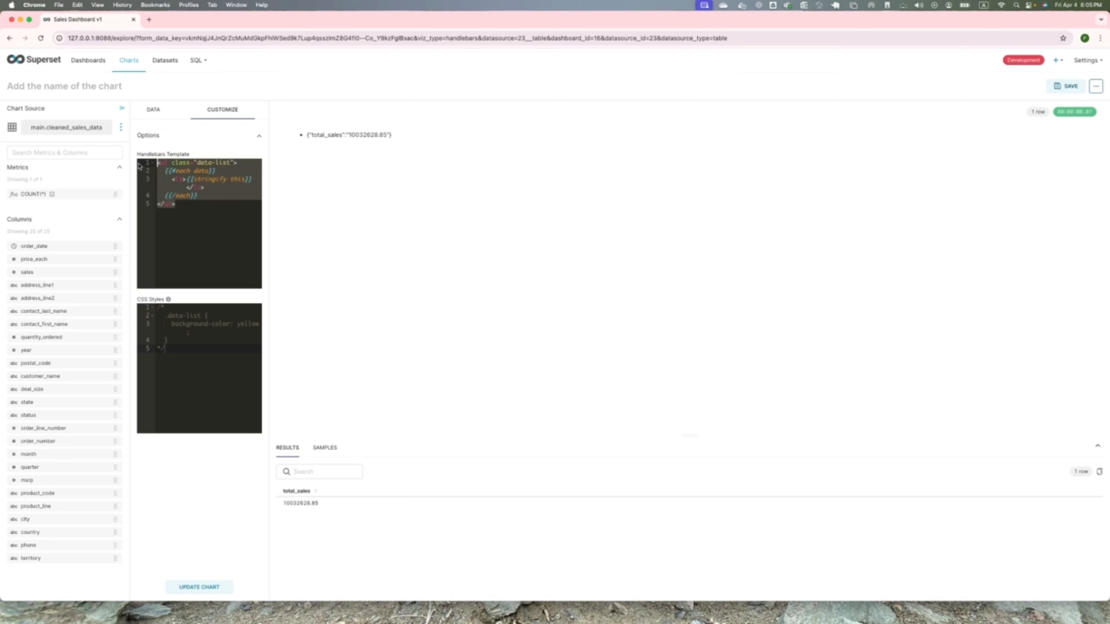
text(<div class="kpi-card-container">   <div class="kpi-card">     <div class="kpi-value">£{{data.[0].total_sales}}</div>     <div class="kpi-label">Total Sales</div>   </div> </div>)
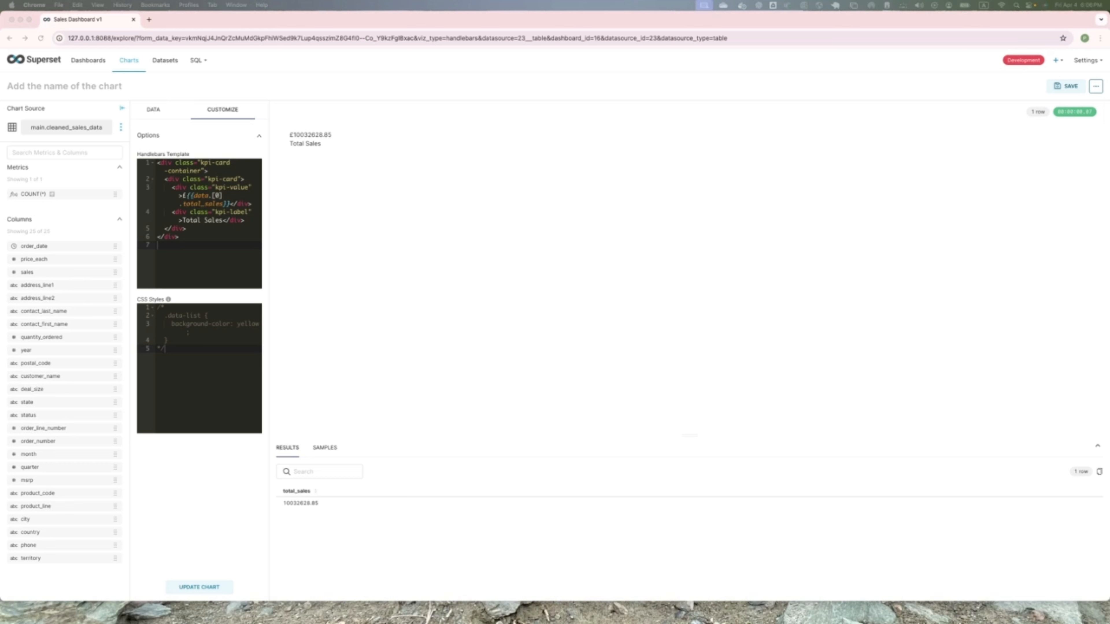
- Replace the CSS styles with a .kpi-card-container rule using a flex display, centred content and a 30px top margin
click(179, 335)
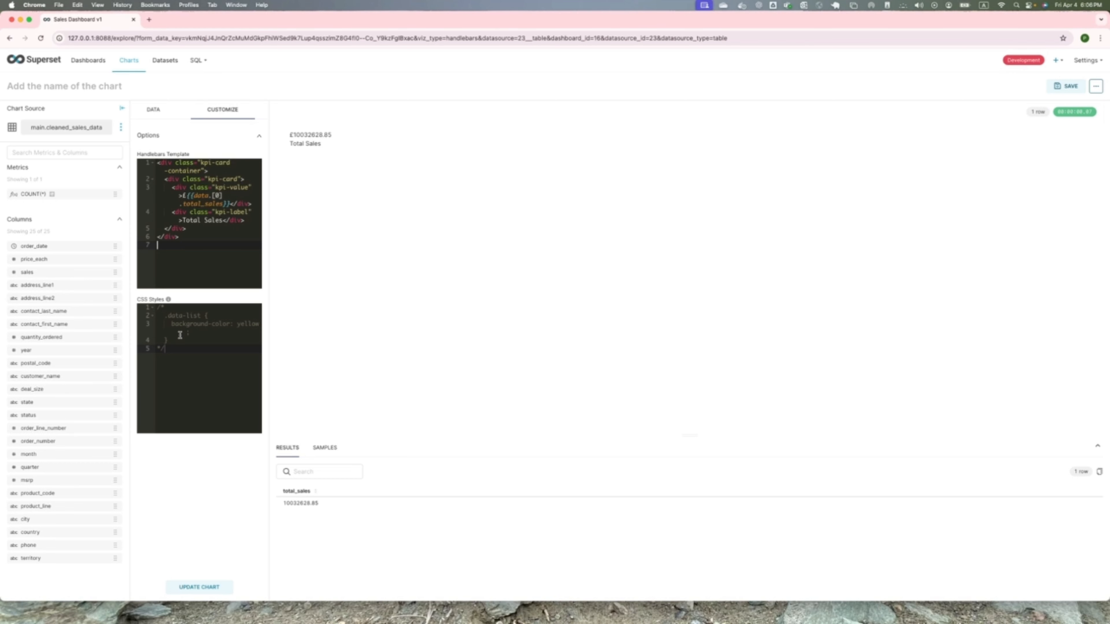
drag(176, 351, 117, 306)
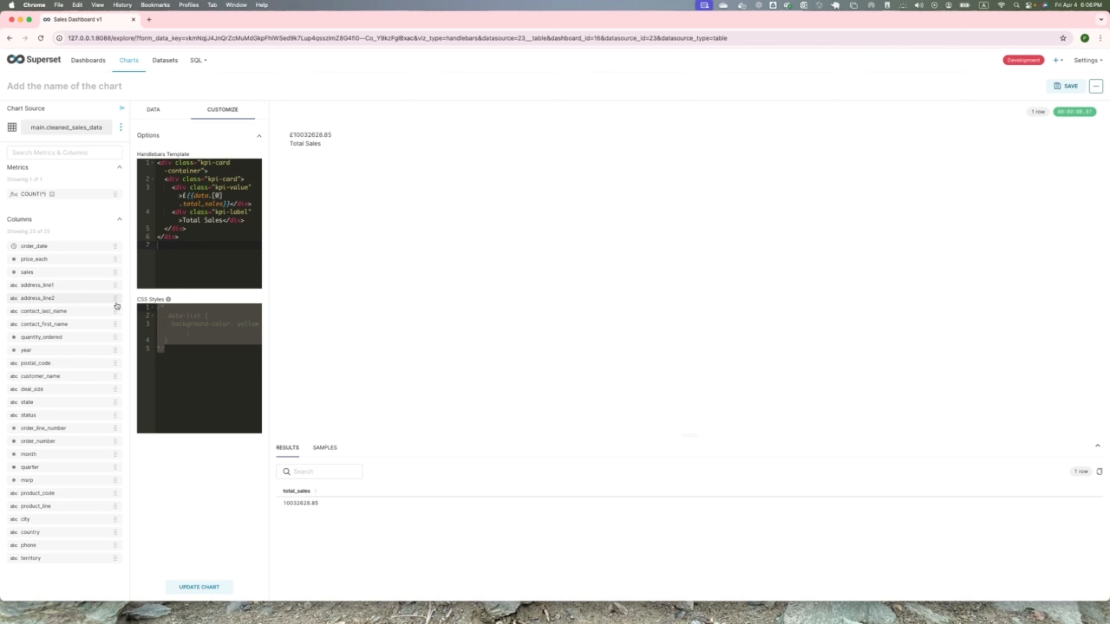
text(.kpi-card-container {   display: flex;   justify-content: center;   margin-top: 20px; })
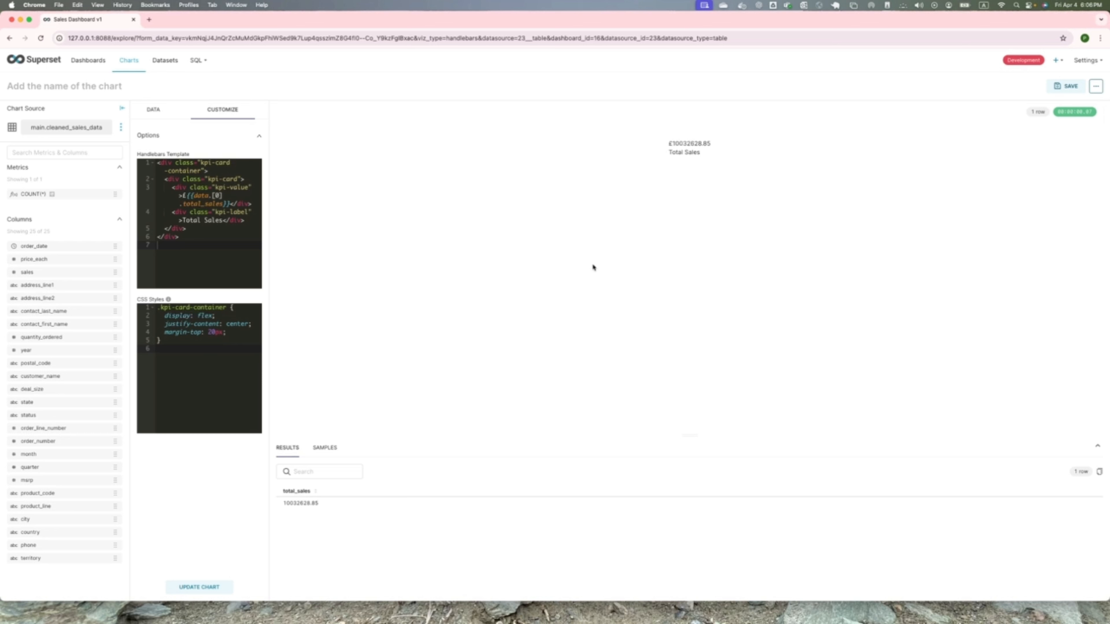
click(215, 342)
click(212, 333)
key(BackSpace)
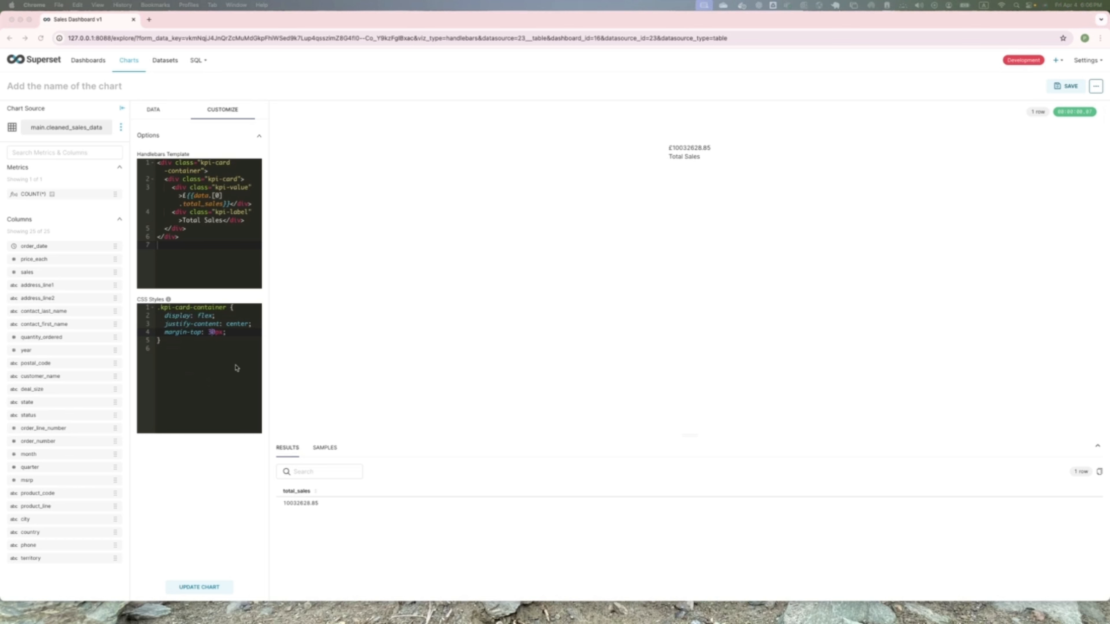
- Add the start of a .kpi-card rule with background #fff and a left border of 10px solid #28a745
click(179, 348)
key(Return)
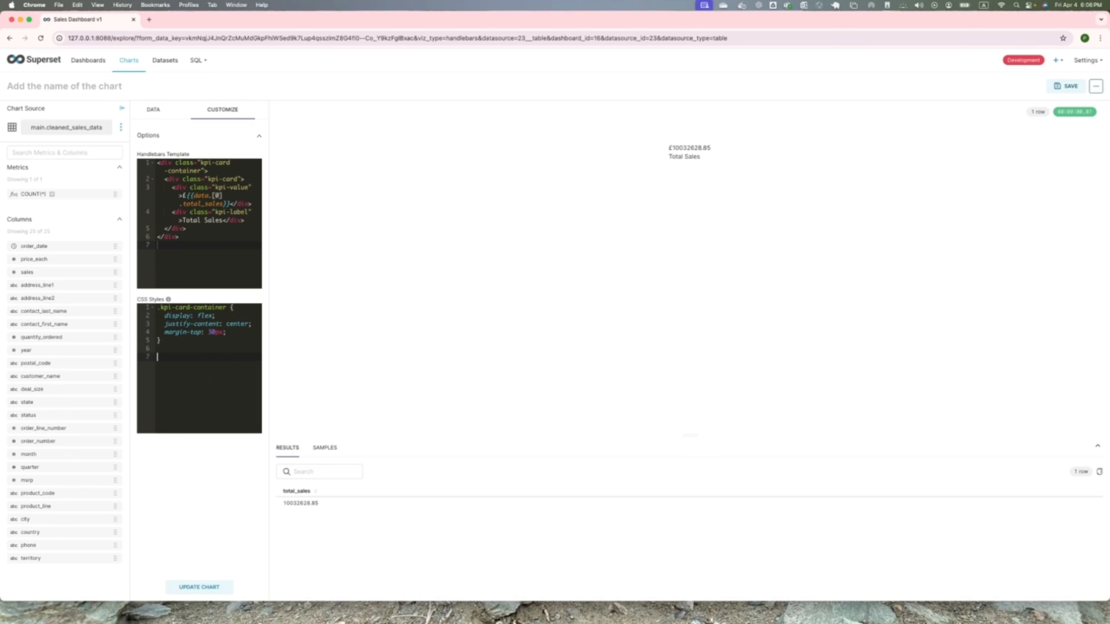
text(.kpi-card {   background: #fff;   border-left: 5px solid #28a745;)
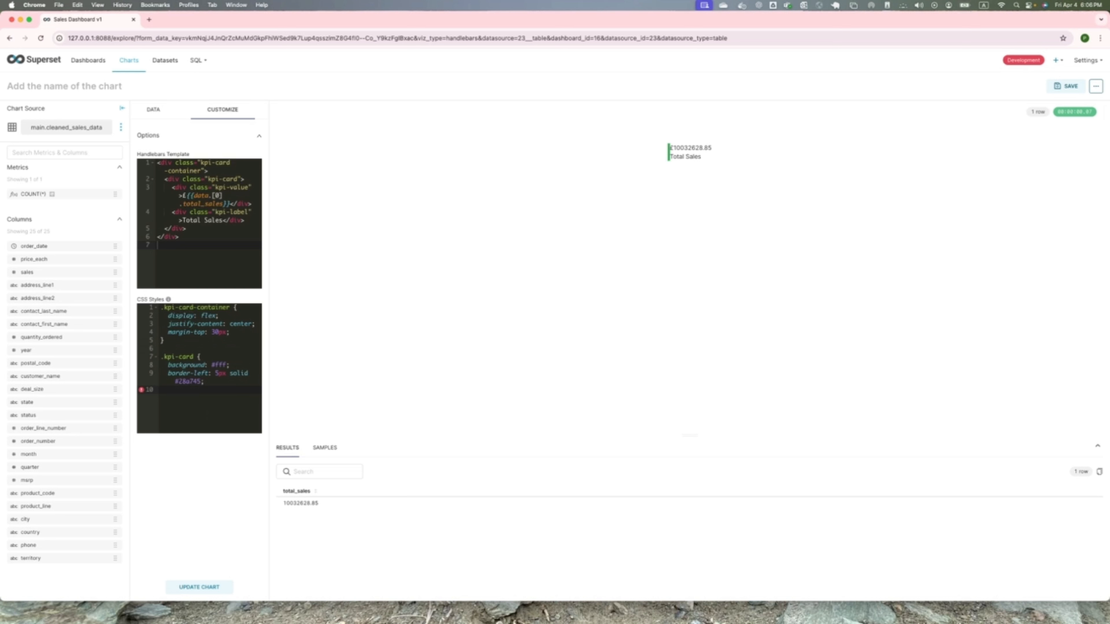
click(216, 374)
key(Right)
key(BackSpace)
text(10)
click(168, 400)
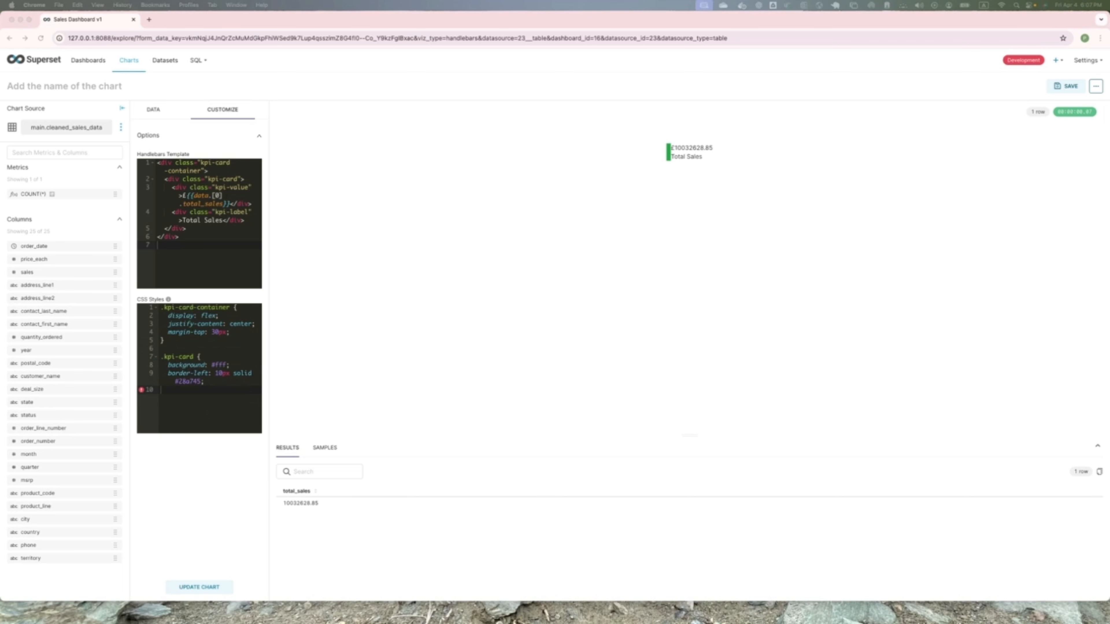
- Paste the full .kpi-card rule with border radius, padding, box shadow and font settings, separated from the previous rule by a blank line
click(172, 392)
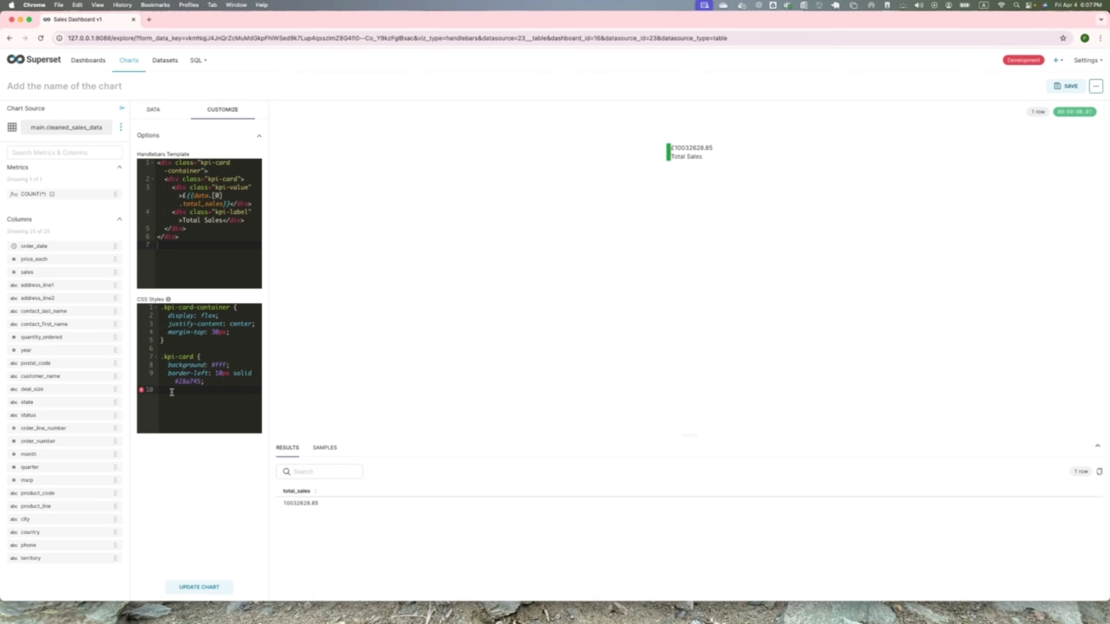
text(.kpi-card {   background: #fff;   border-left: 5px solid #28a745;   border-radius: 10px;   padding: 20px 30px;   box-shadow: 0 4px 12px rgba(0,0,0,0.1);   text-align: left;   min-width: 220px;   font-family: sans-serif; })
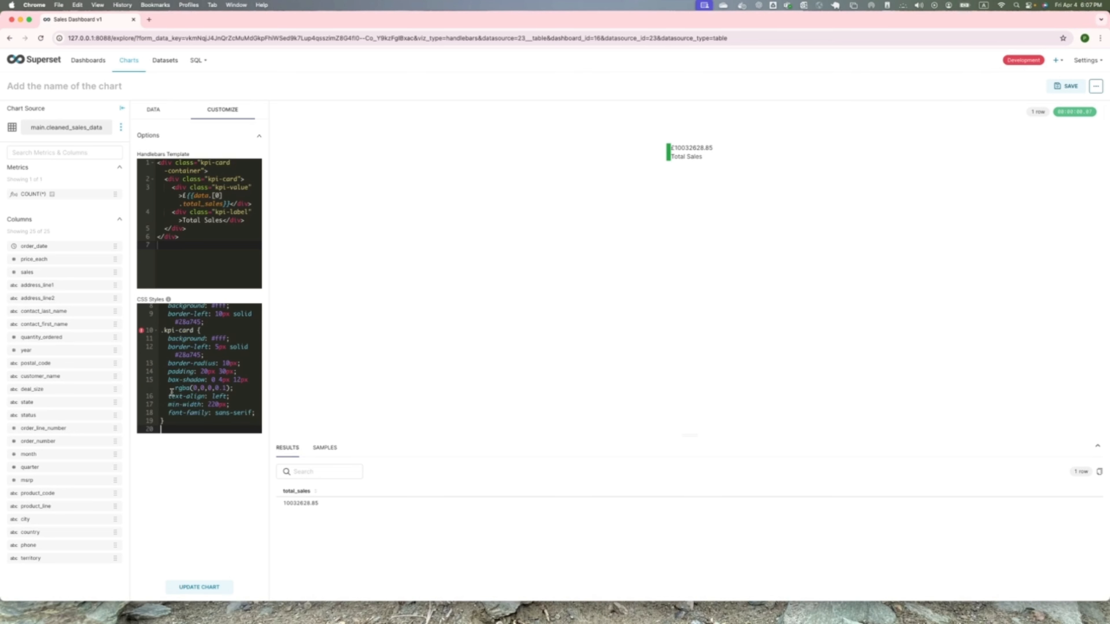
scroll(189, 393, up, 1)
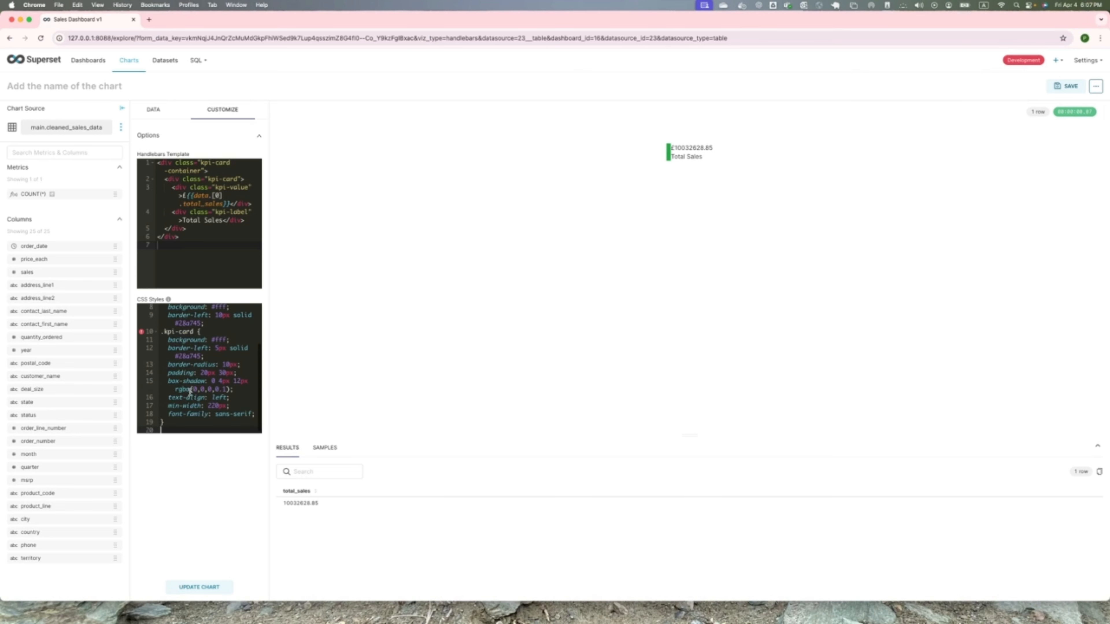
scroll(218, 340, up, 2)
click(218, 340)
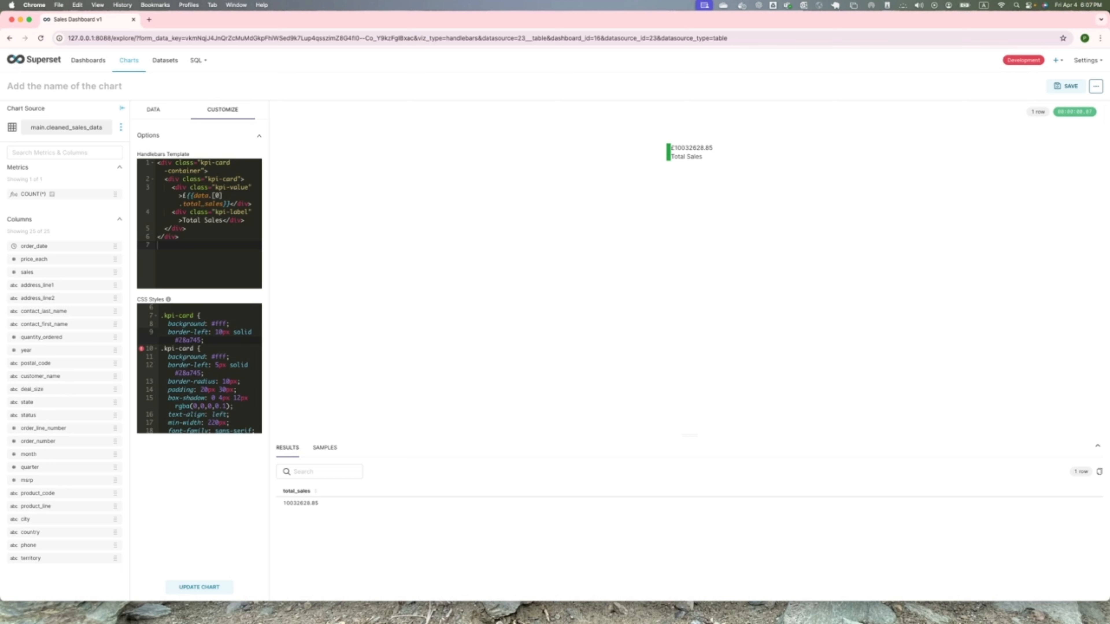
key(Return)
scroll(224, 386, down, 2)
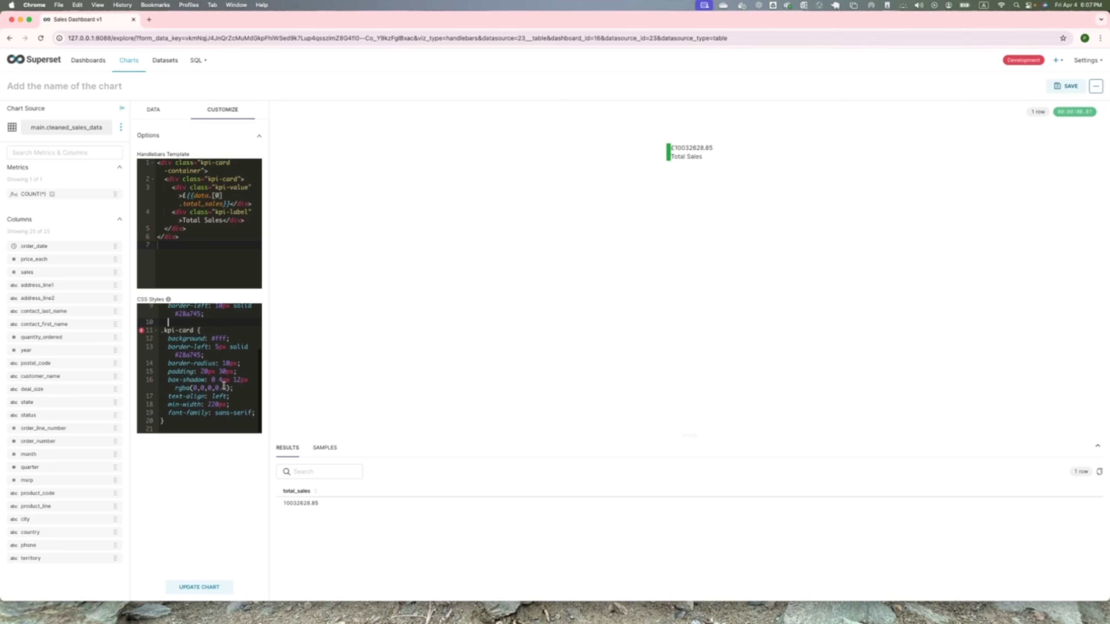
click(208, 422)
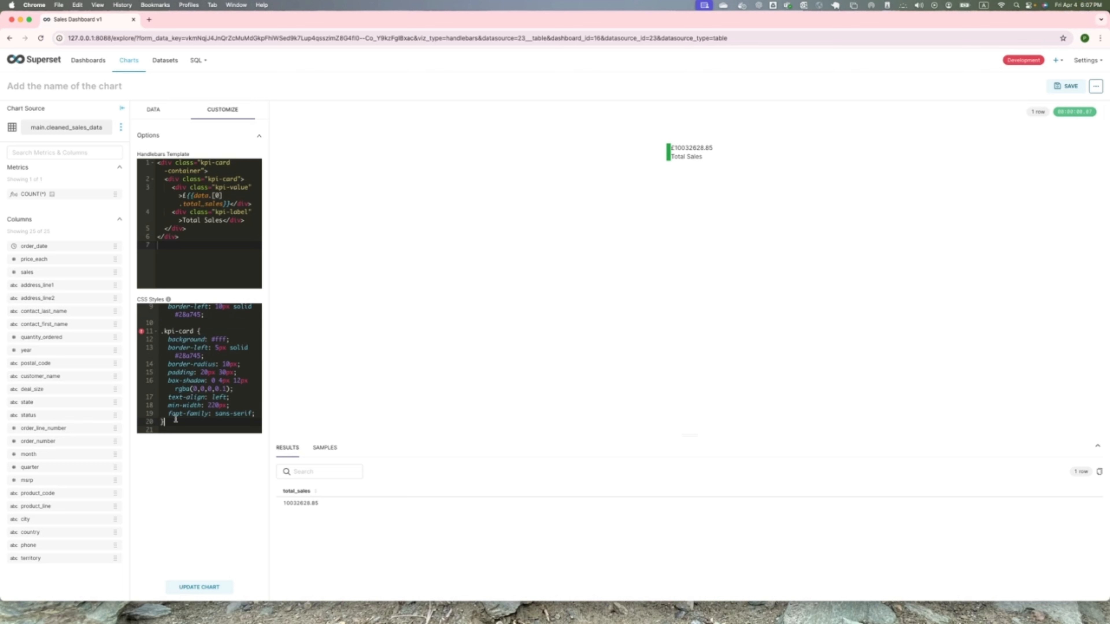
- Add the copied .kpi-value and .kpi-label rules at the end of the CSS, with font sizes 2rem and 0.9rem
key(Return)
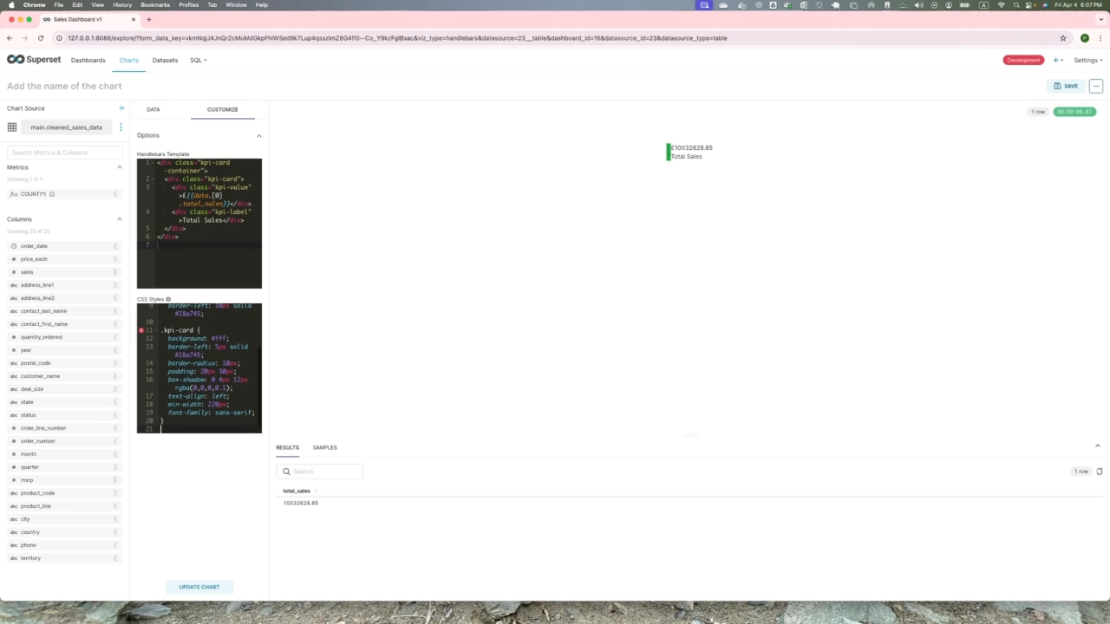
key(Return)
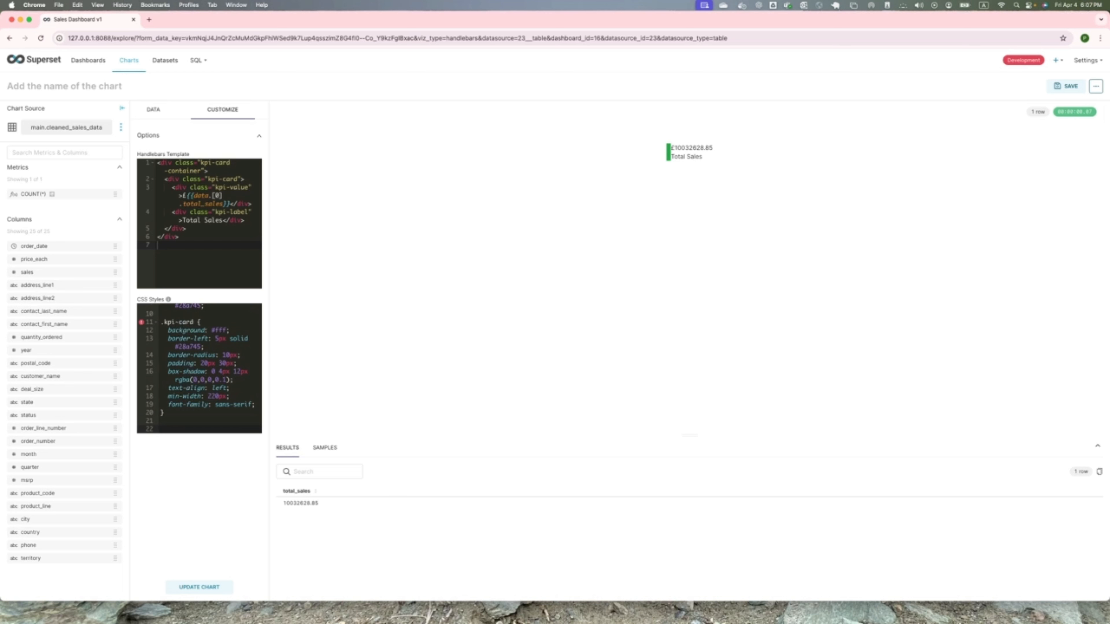
key(super+Tab)
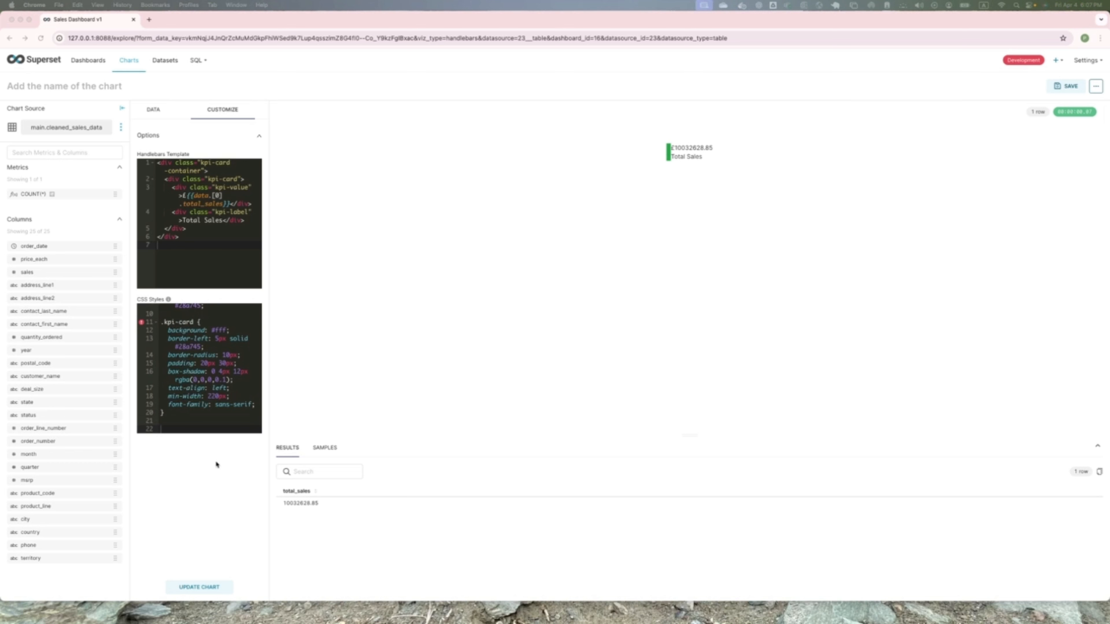
click(166, 427)
text(.kpi-value {   font-size: 2rem;   font-weight: bold;   color: #222; }  .kpi-label {   margin-top: 8px;   color: #666;   font-size: 0.9rem;   text-transform: uppercase; })
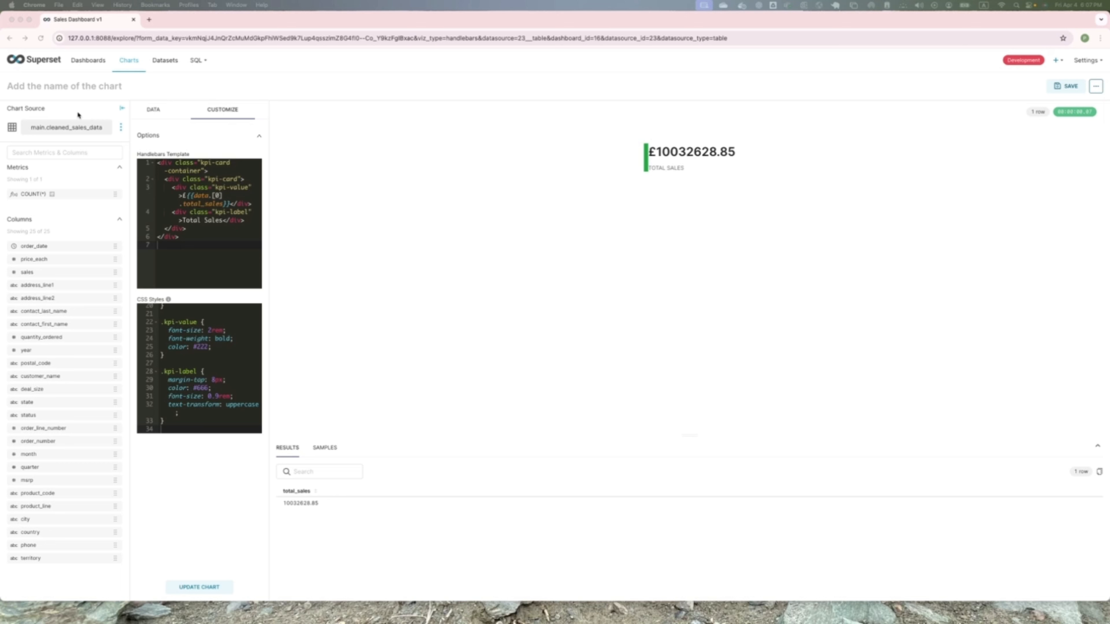
- Save the chart as Total Sales KPI, add it to Sales Dashboard v1 and go to that dashboard
click(155, 112)
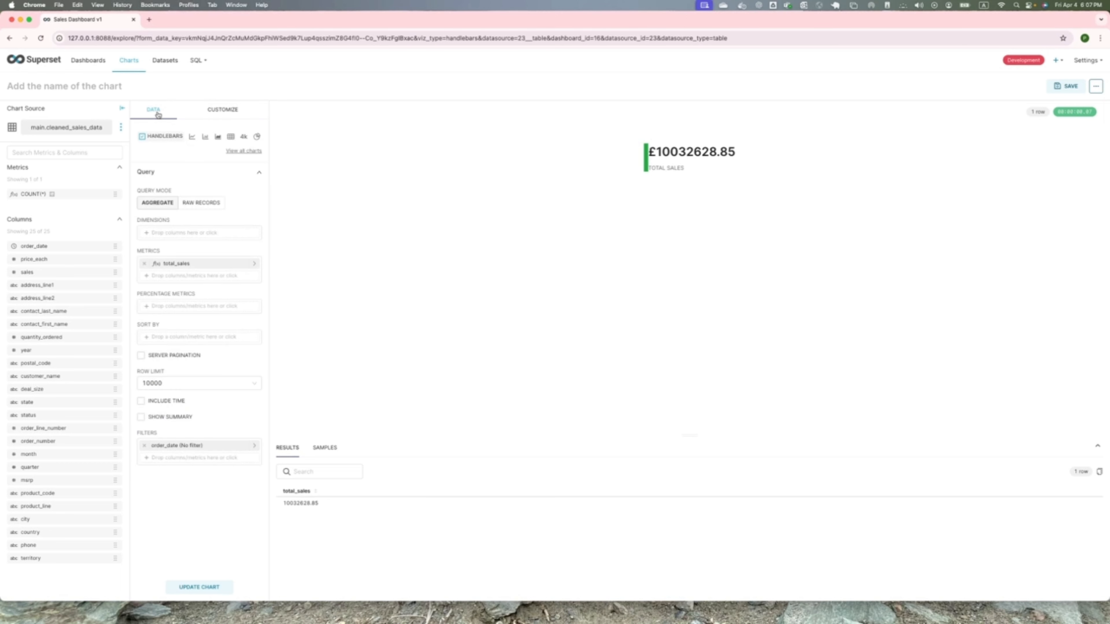
click(222, 111)
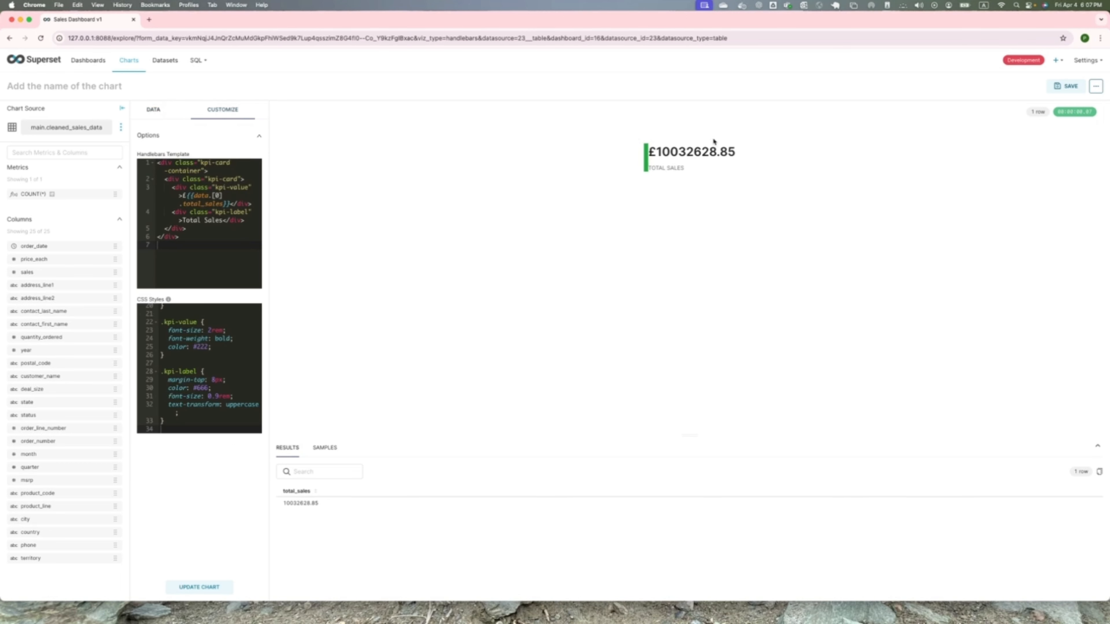
click(1066, 86)
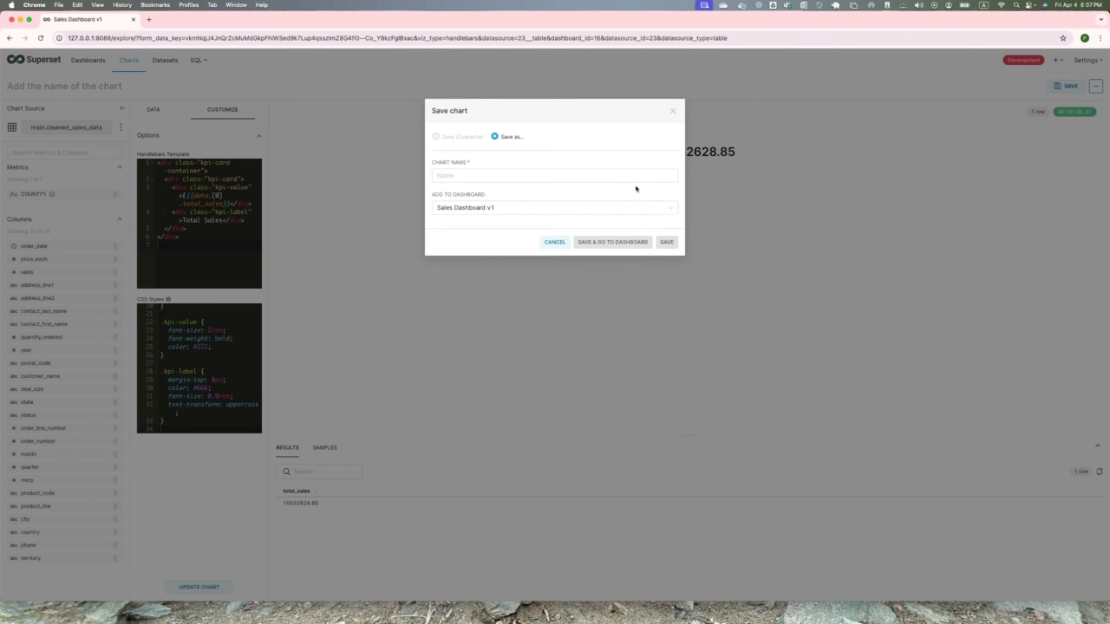
click(516, 181)
click(493, 180)
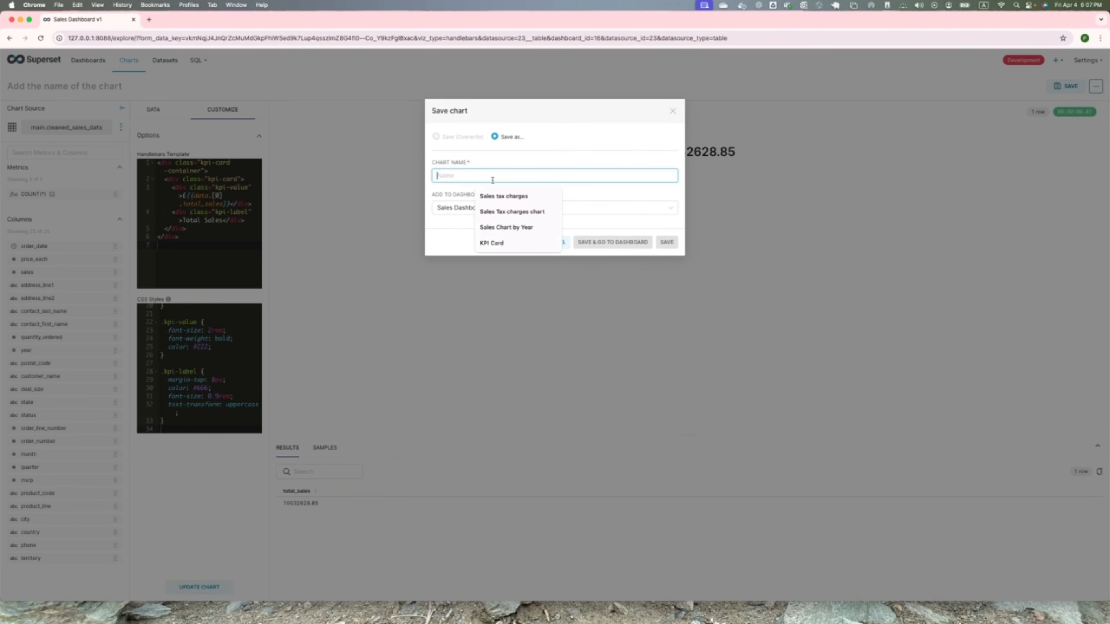
text(Total)
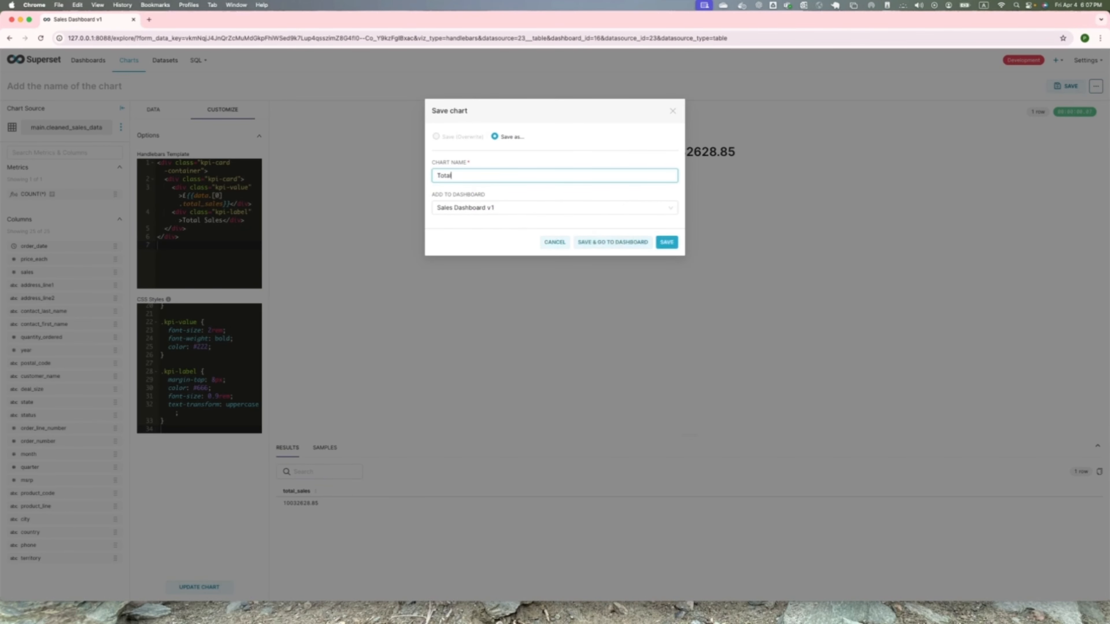
text( Sales KPI)
click(602, 243)
- Shrink the Total Sales KPI card and place it beside the Overall Sales (By Product Line) chart, saving the dashboard
scroll(572, 270, down, 10)
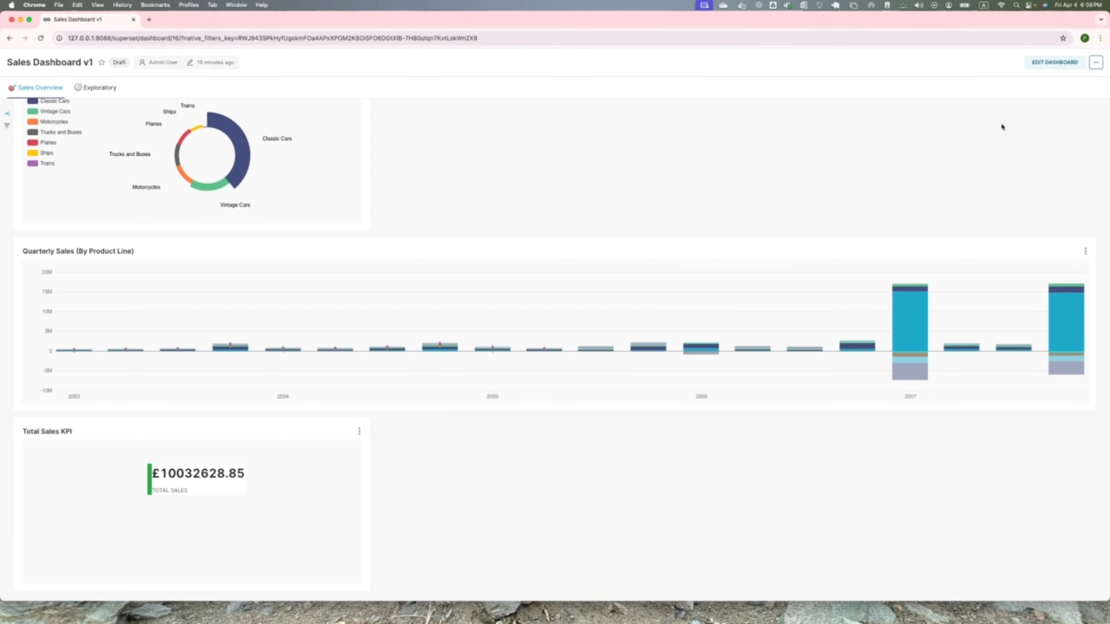
click(1055, 62)
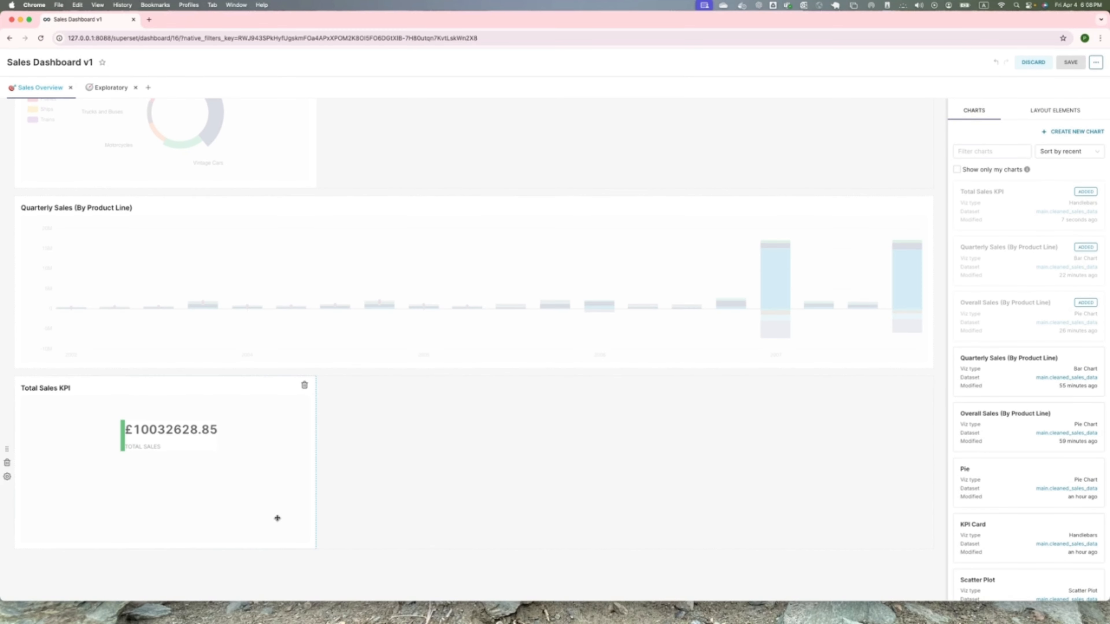
drag(313, 549, 177, 453)
drag(114, 432, 419, 123)
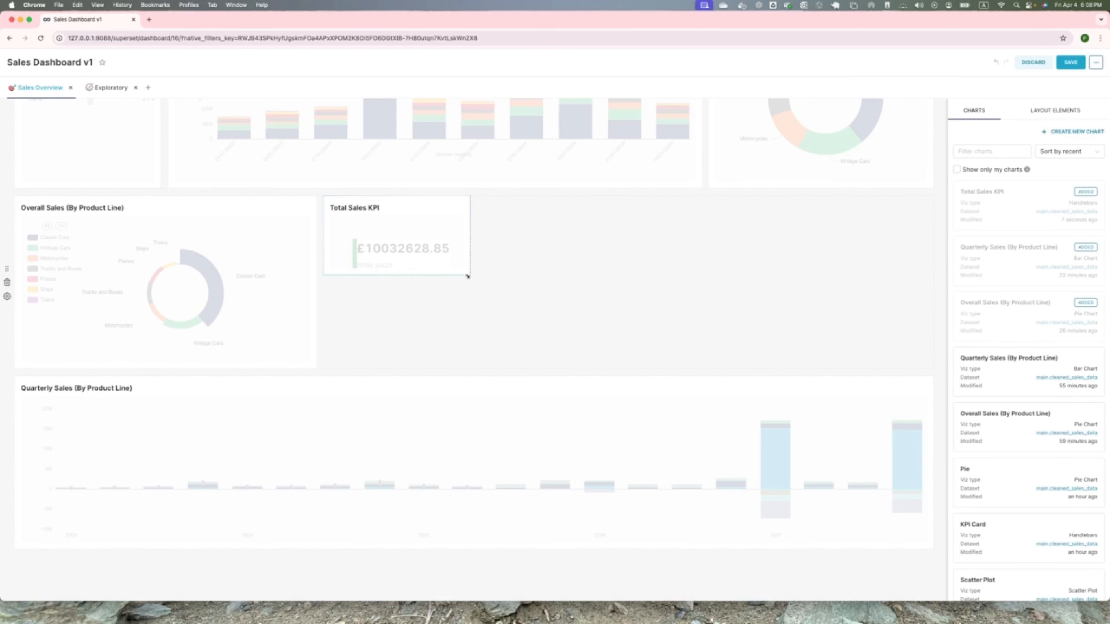
click(1072, 62)
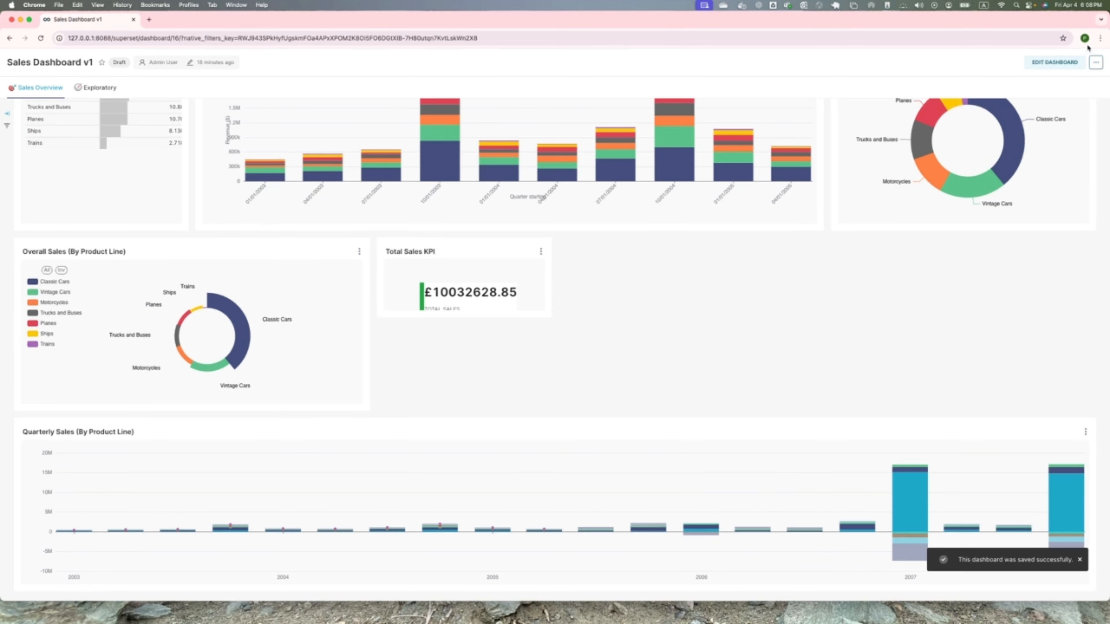
- Make the Total Sales KPI card as tall as the neighbouring Overall Sales chart and save the dashboard
click(1039, 63)
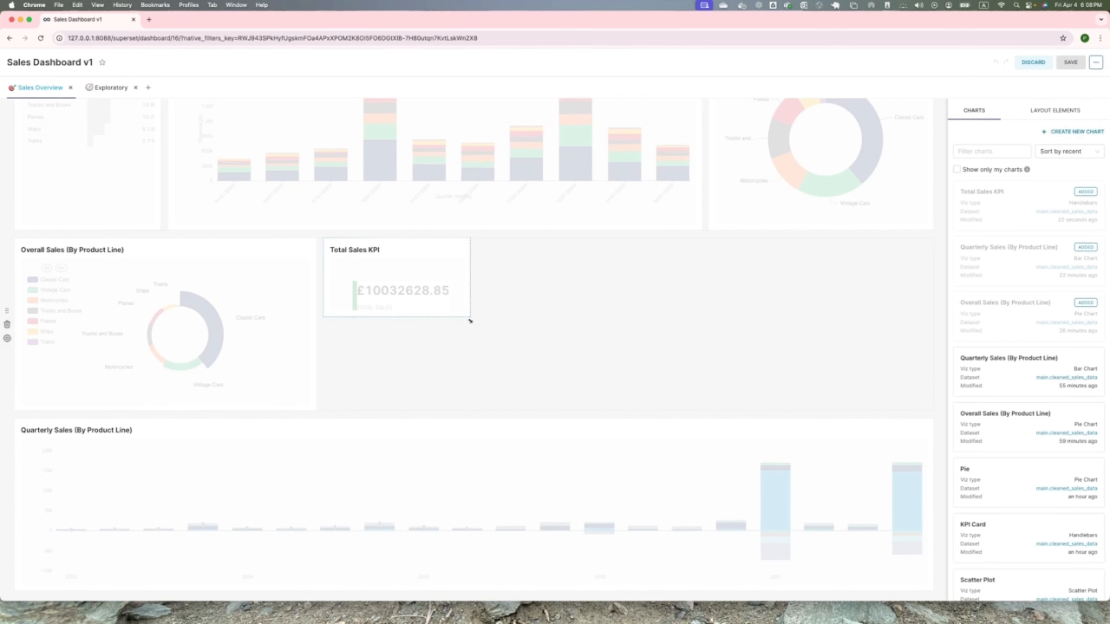
drag(470, 318, 479, 413)
click(1077, 62)
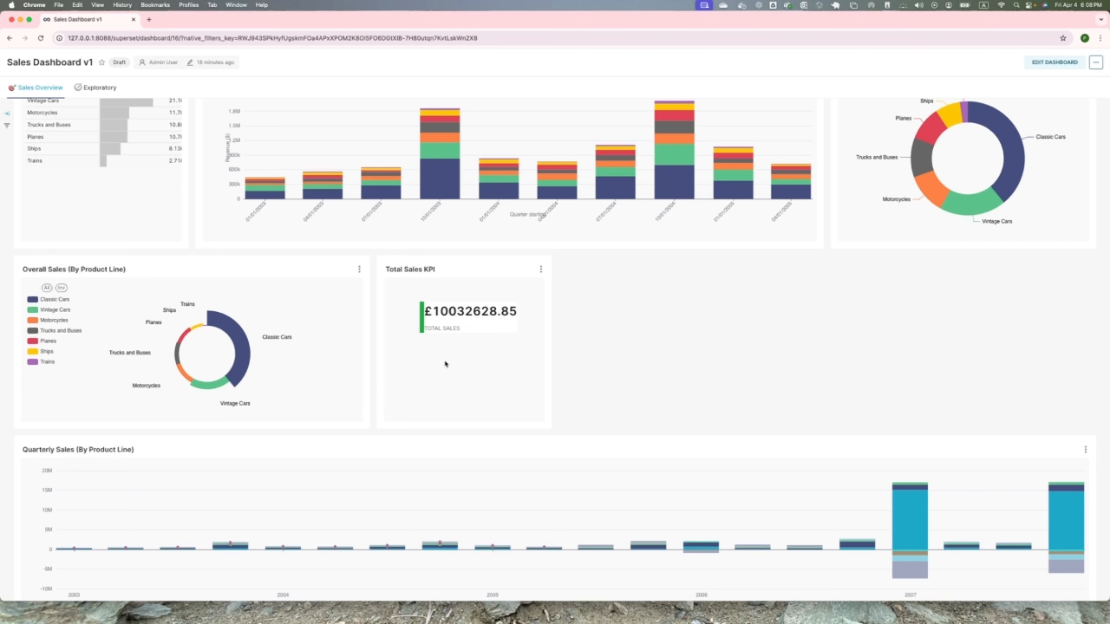
- Look over the Sales Overview charts and open the Total Sales KPI chart for editing
scroll(445, 362, down, 1)
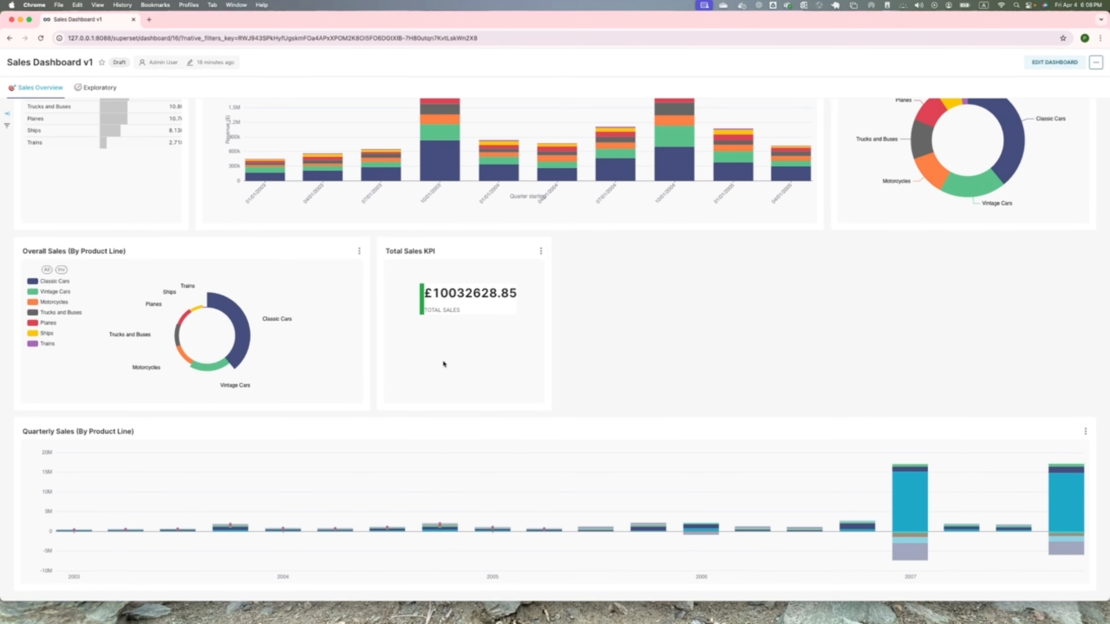
scroll(444, 364, up, 8)
scroll(443, 364, down, 8)
scroll(446, 246, up, 10)
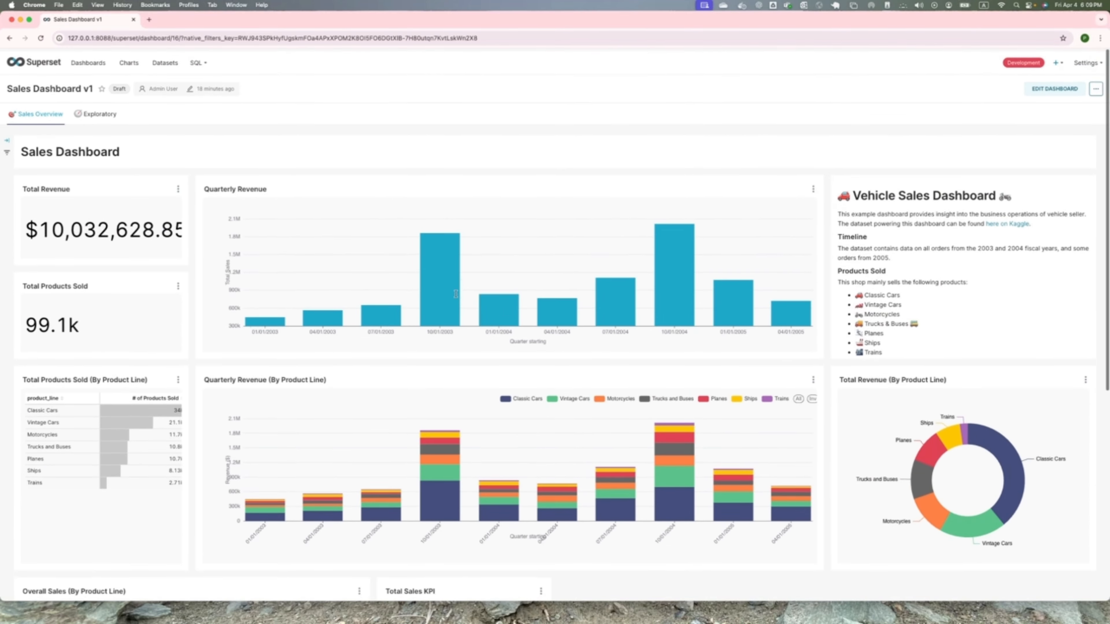
scroll(456, 296, down, 10)
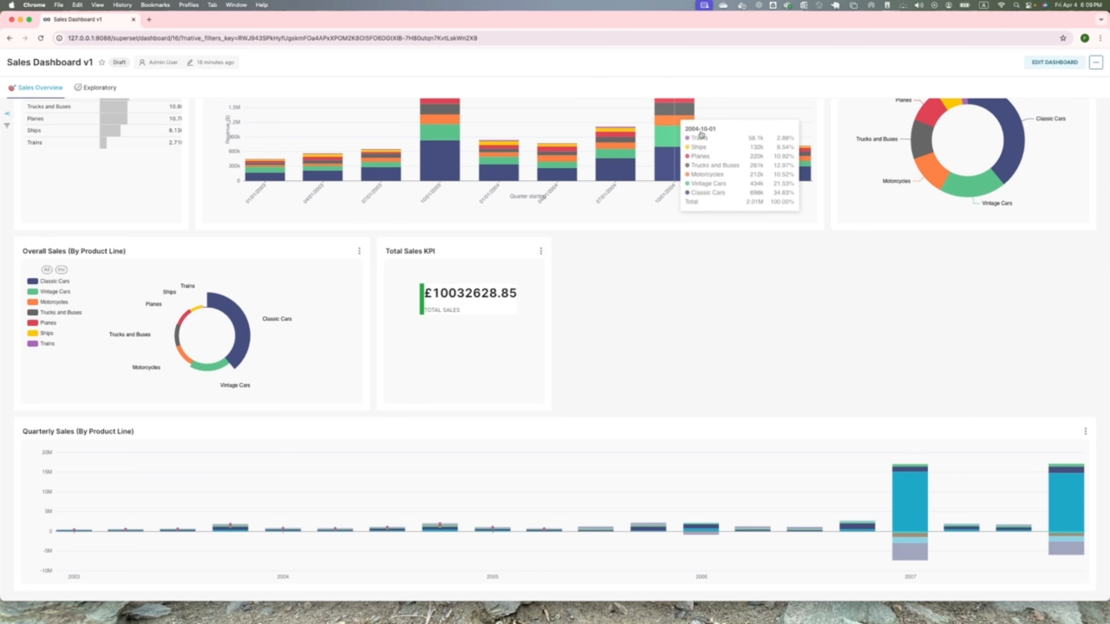
click(541, 253)
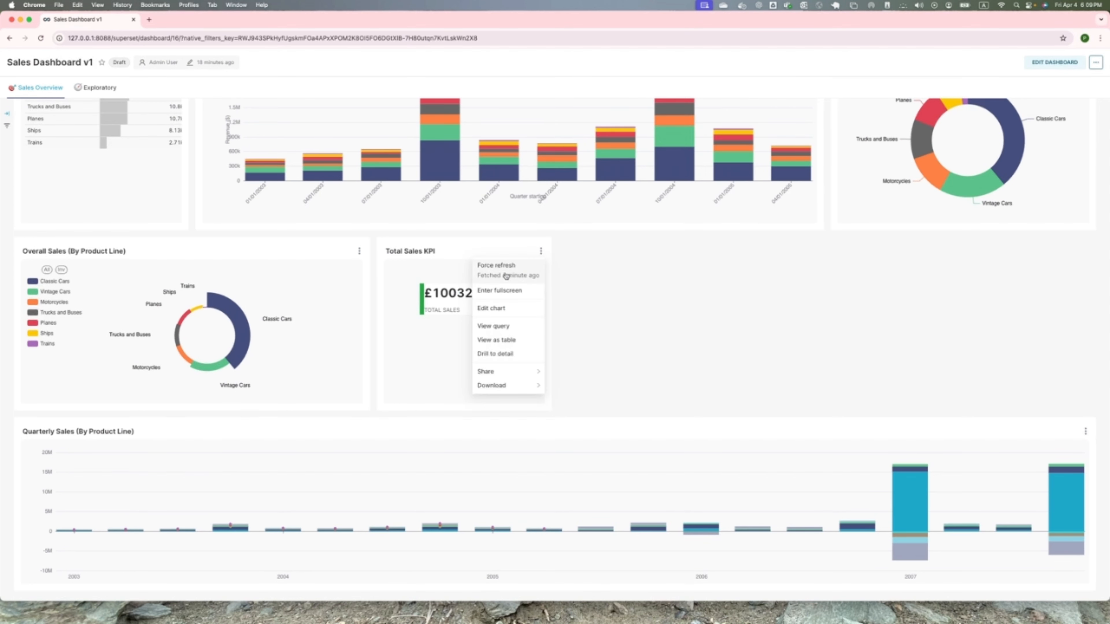
click(500, 308)
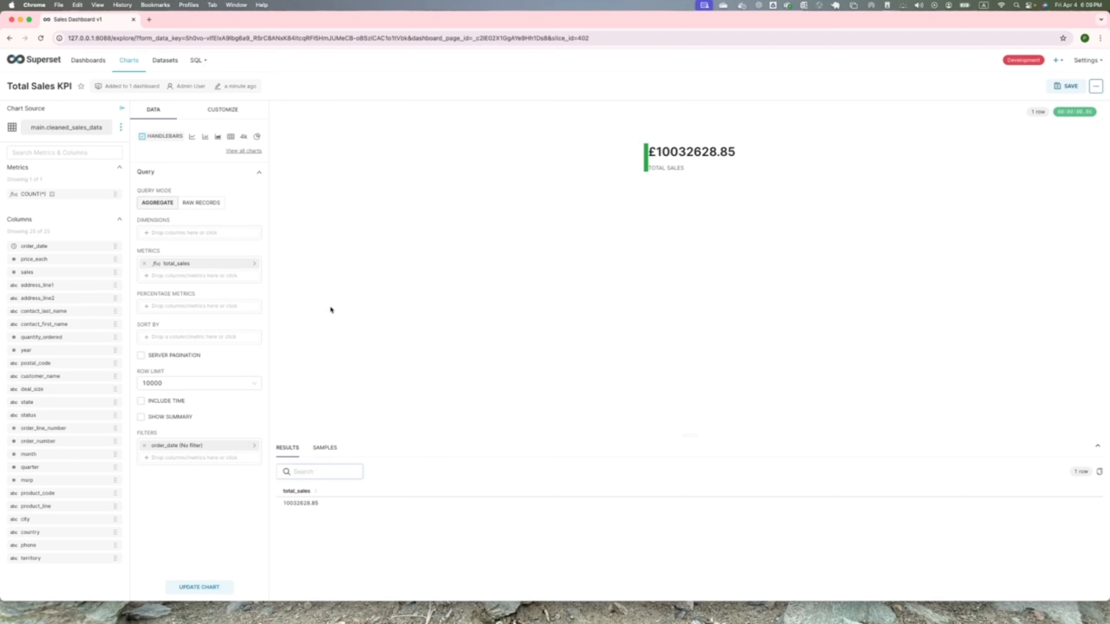
- Review the chart's Handlebars template and CSS styles, and save it by overwriting, returning to Sales Dashboard v1
click(205, 107)
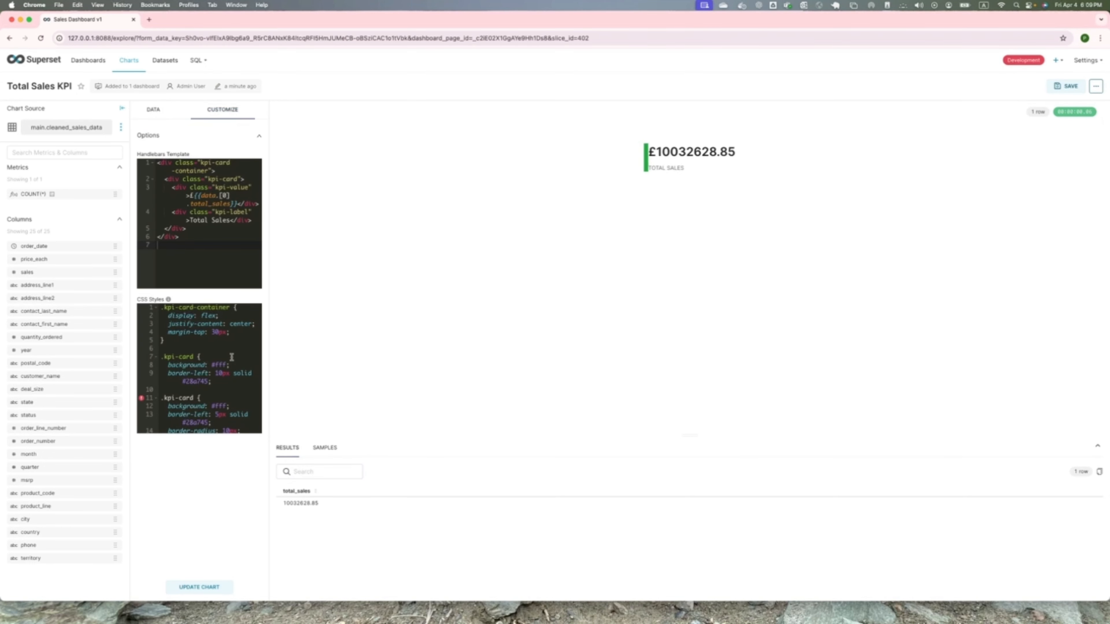
scroll(232, 357, down, 5)
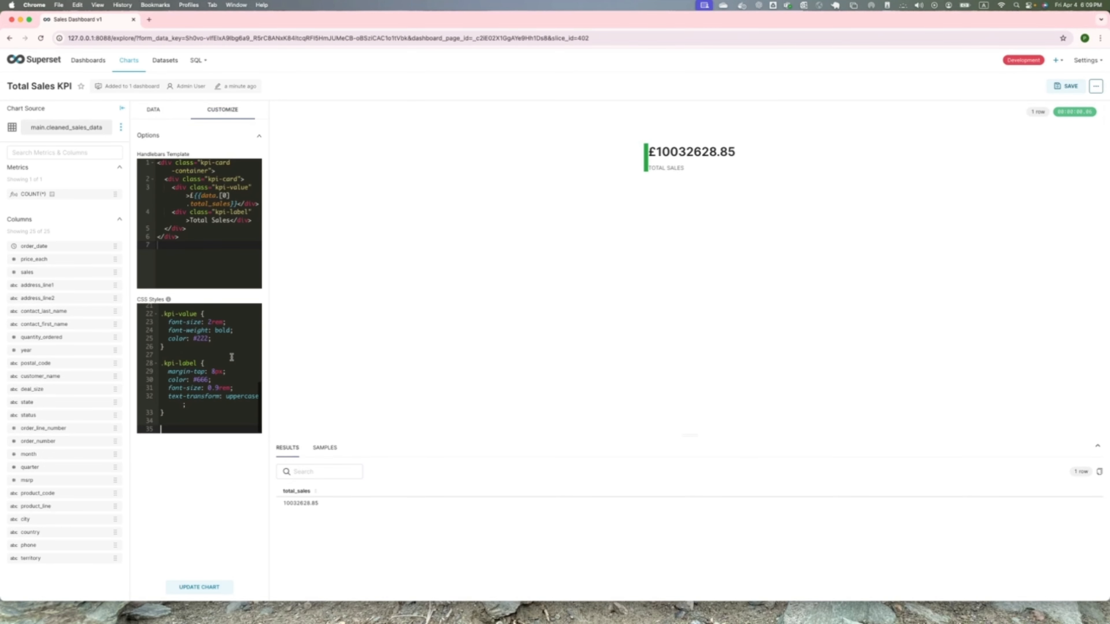
scroll(232, 358, up, 5)
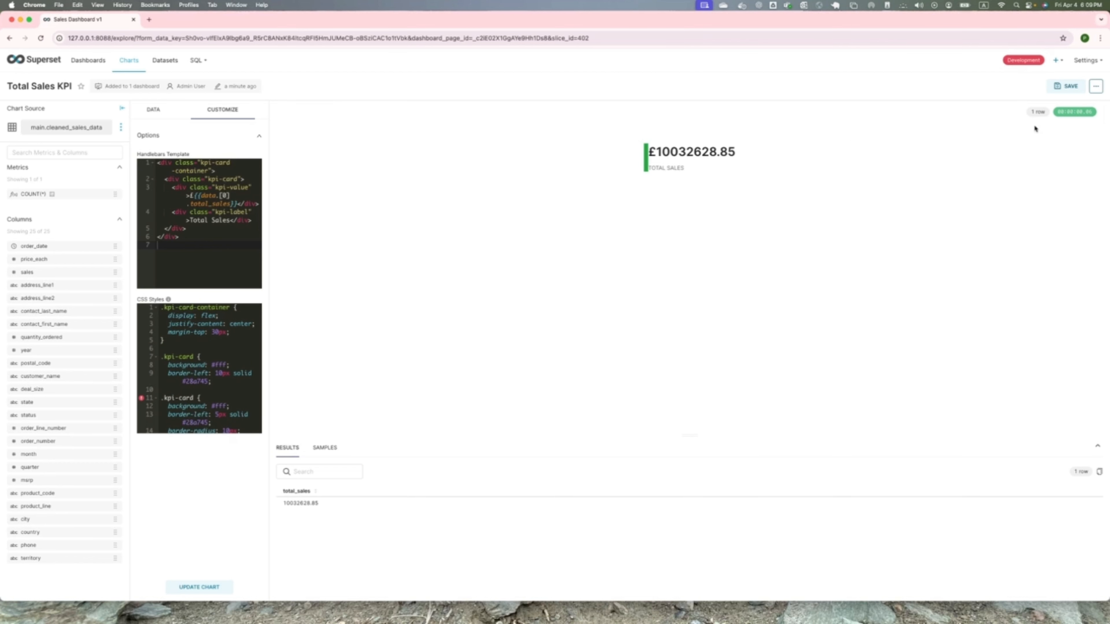
click(1054, 89)
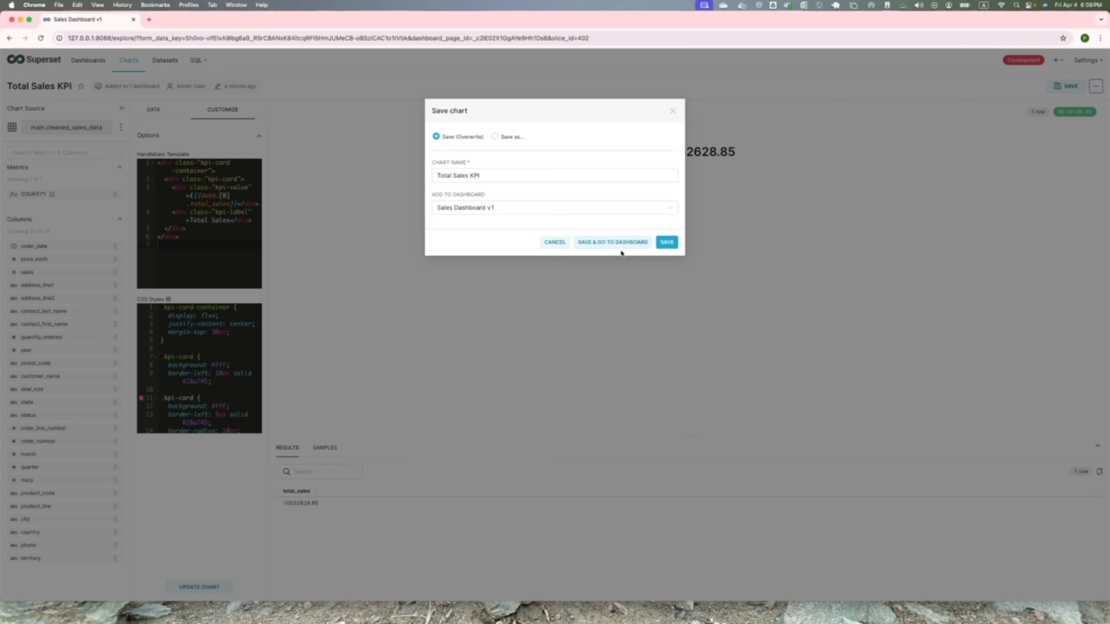
click(597, 244)
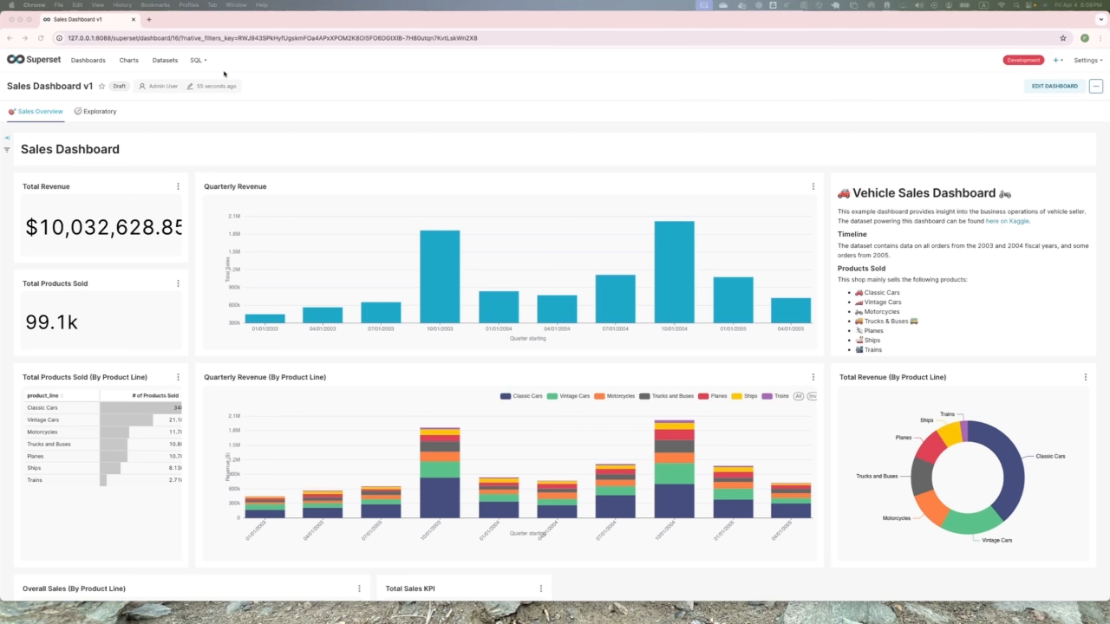
- Go to the charts list and start creating a new chart
click(131, 63)
click(130, 63)
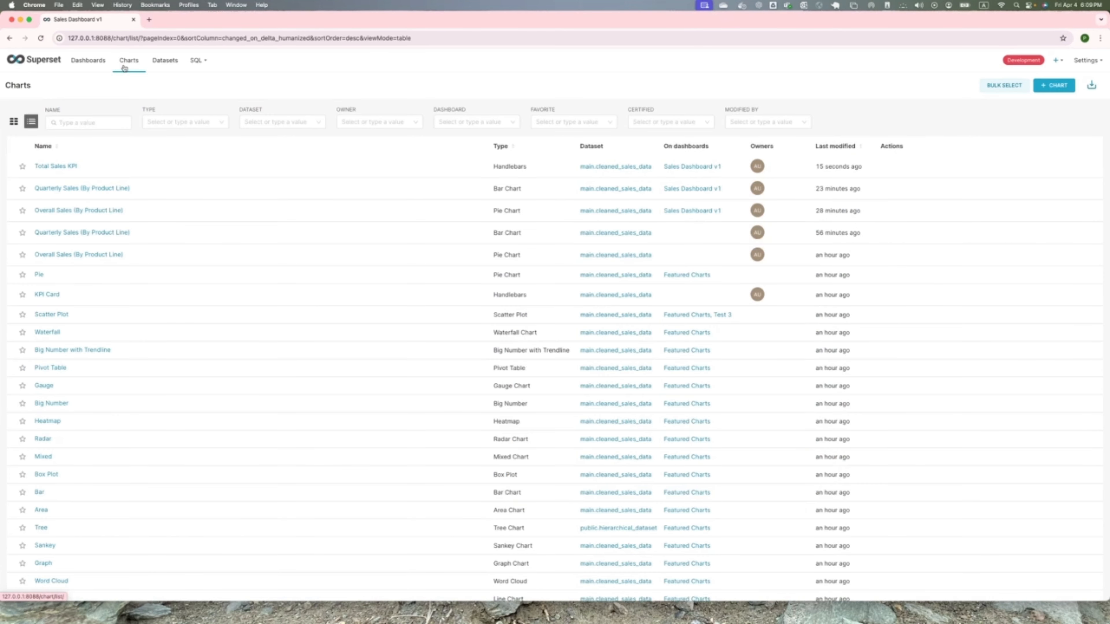
mouse_move(1053, 62)
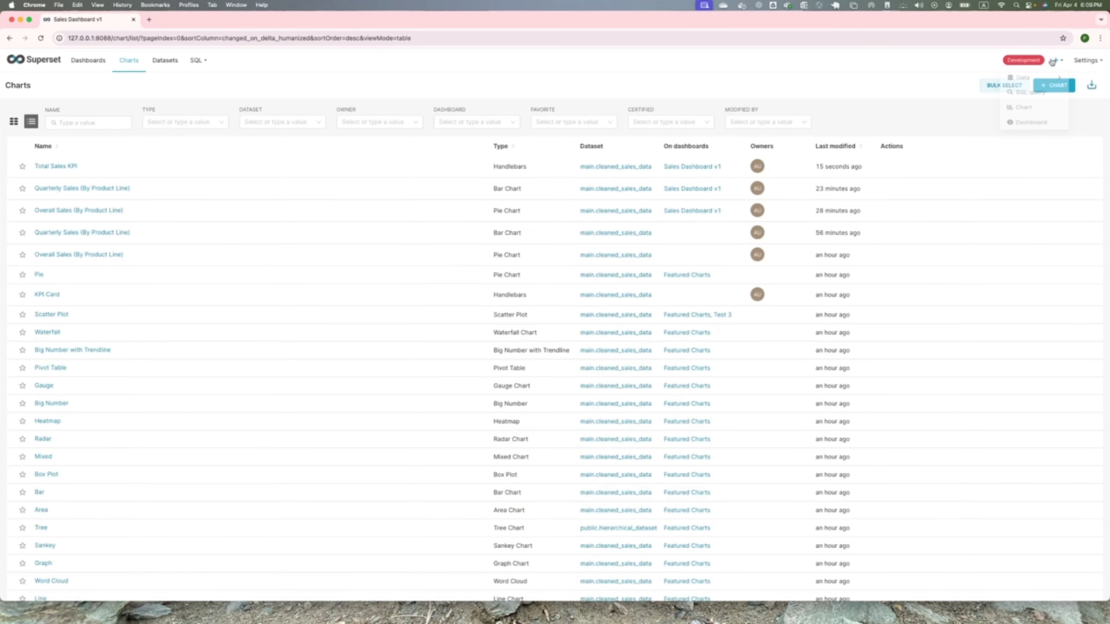
click(1023, 112)
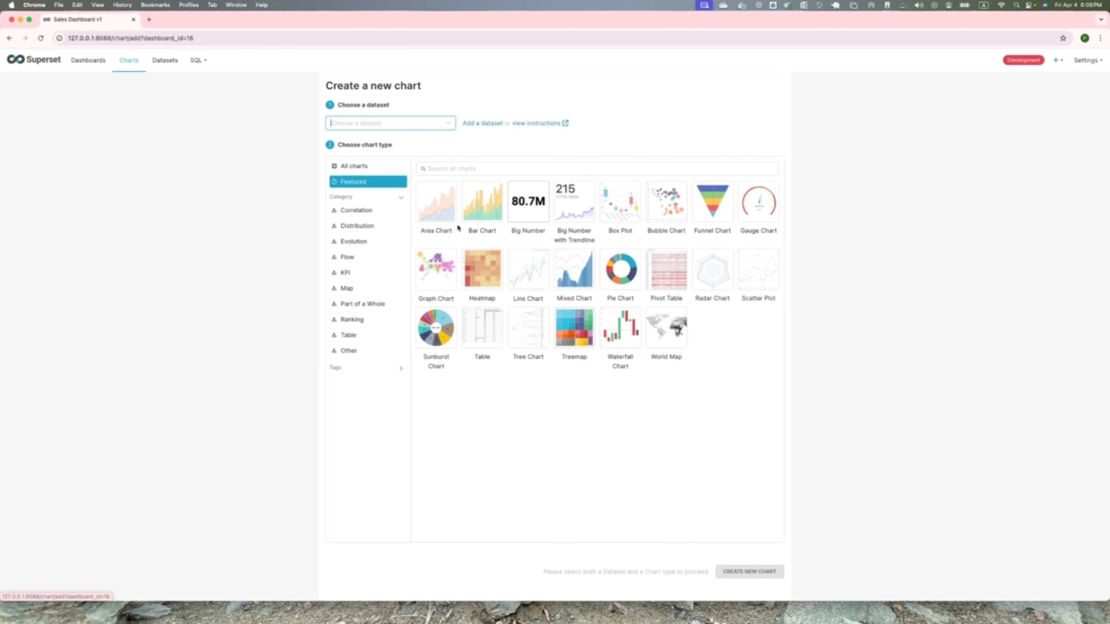
- Browse the complete gallery of available chart types, including the deck.gl, Handlebars and time-series charts
click(357, 167)
scroll(569, 377, down, 5)
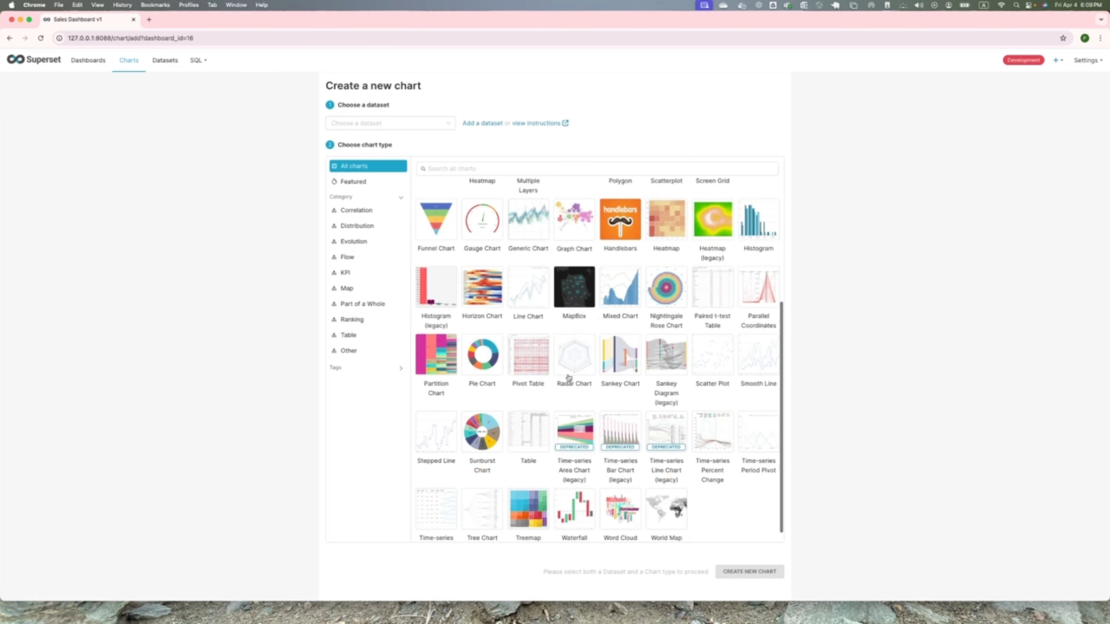
scroll(568, 377, down, 1)
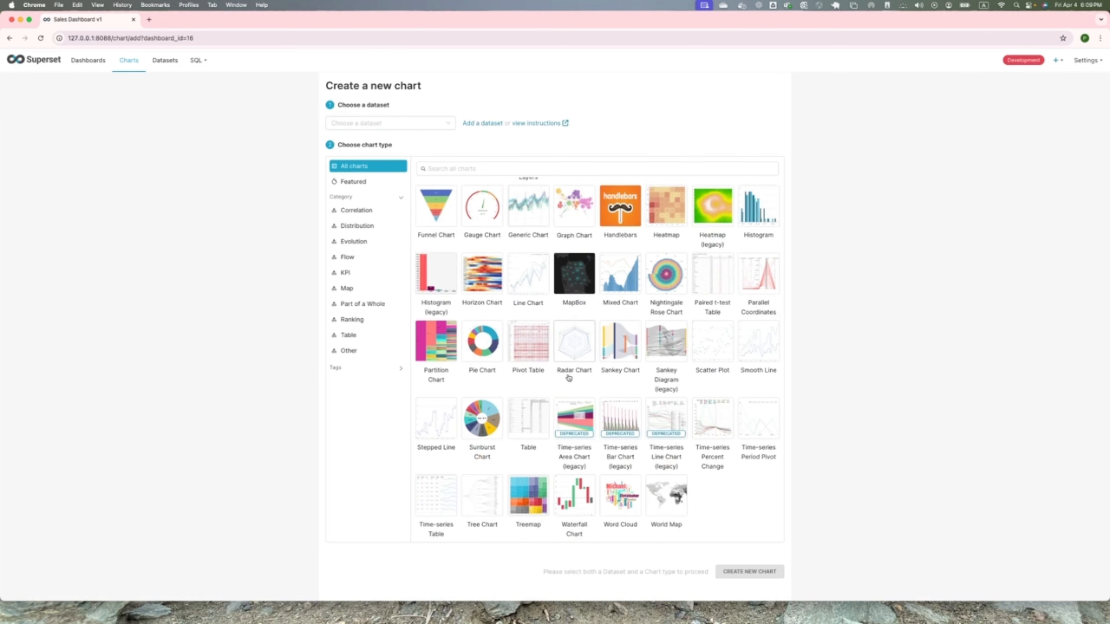
scroll(568, 377, up, 5)
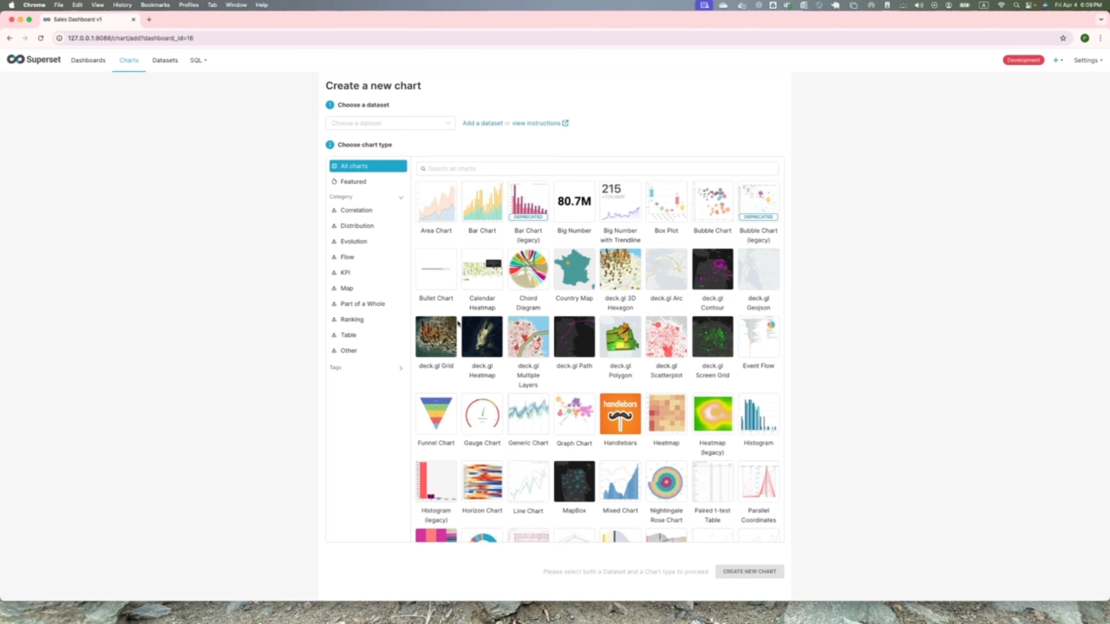
scroll(472, 334, down, 4)
scroll(473, 337, down, 1)
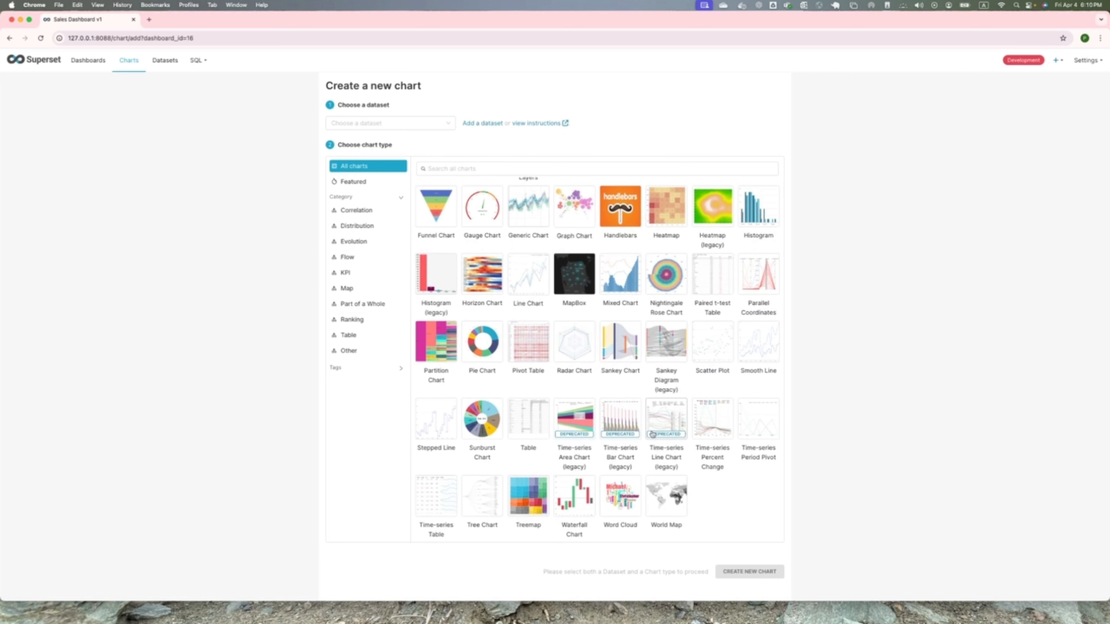
scroll(687, 457, up, 1)
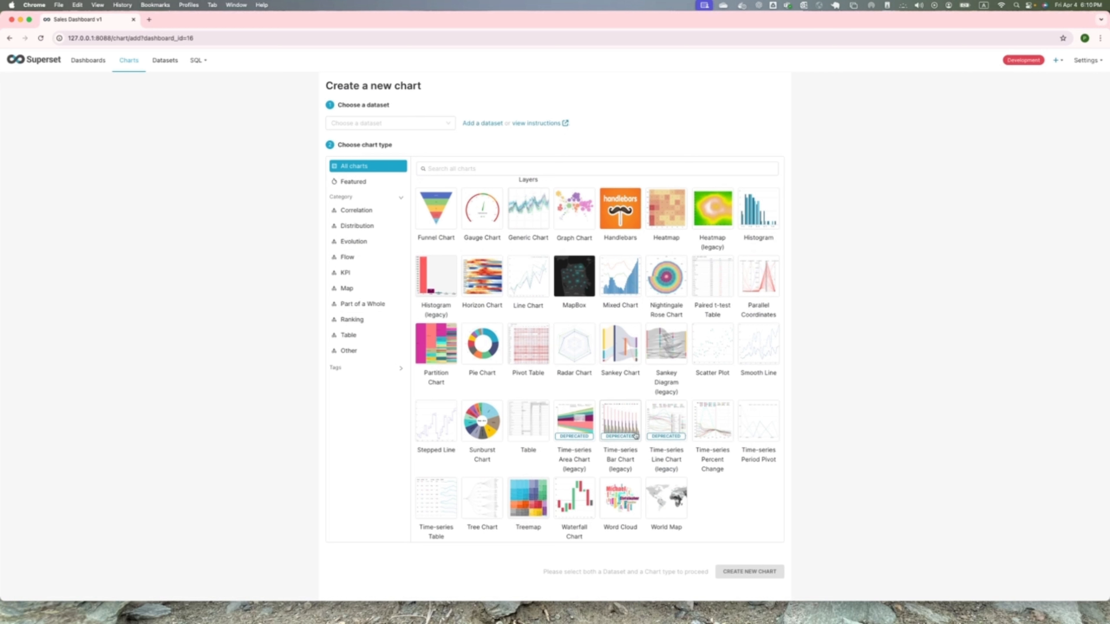
scroll(635, 436, up, 5)
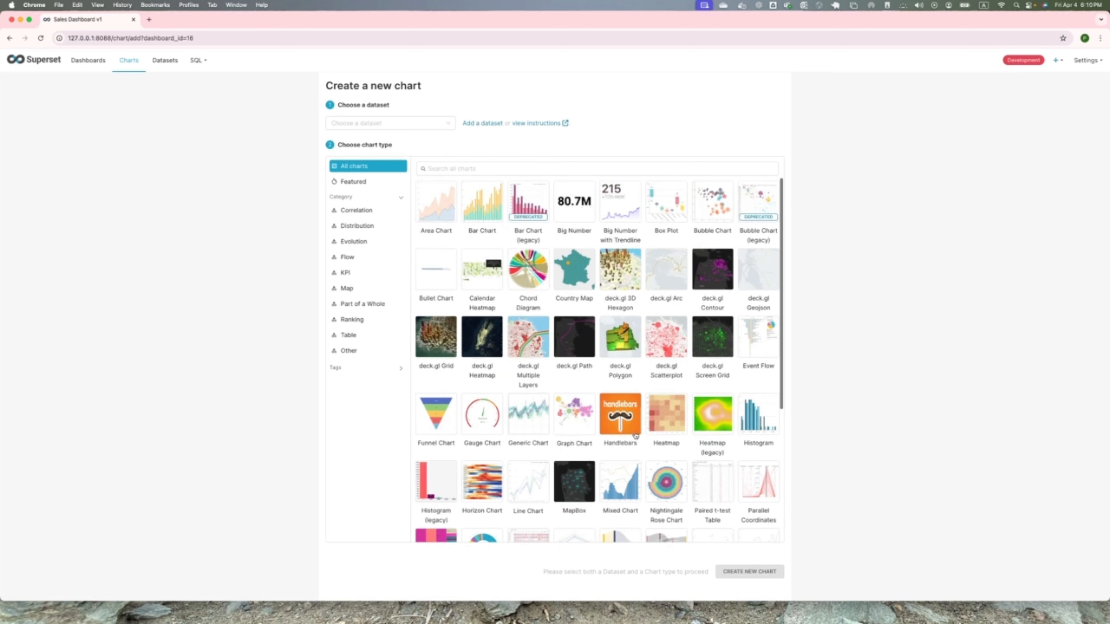
scroll(636, 436, down, 5)
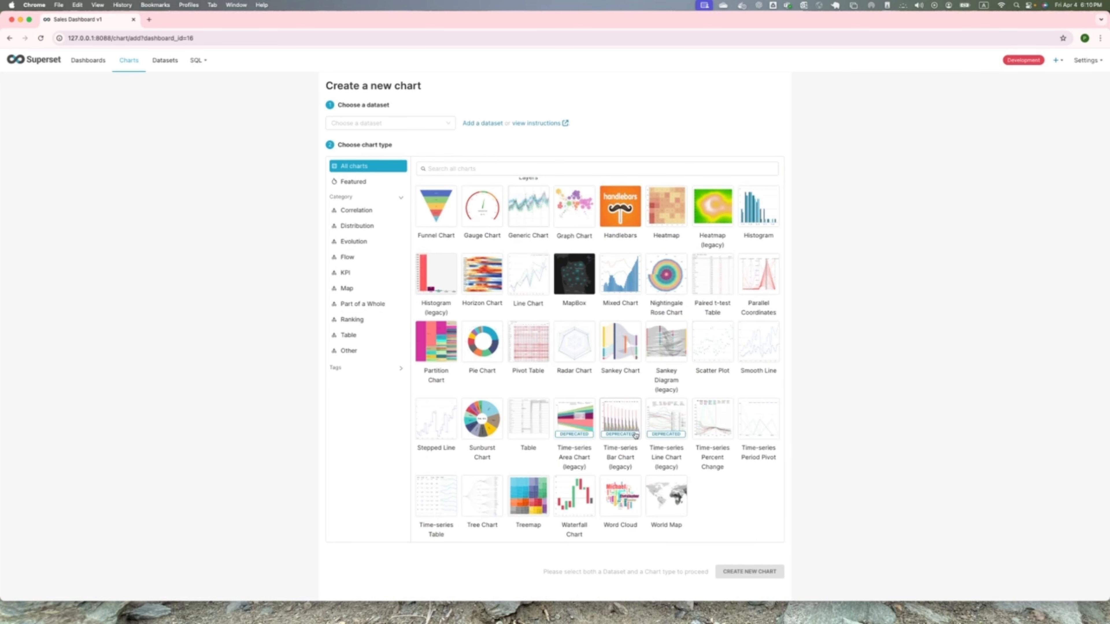